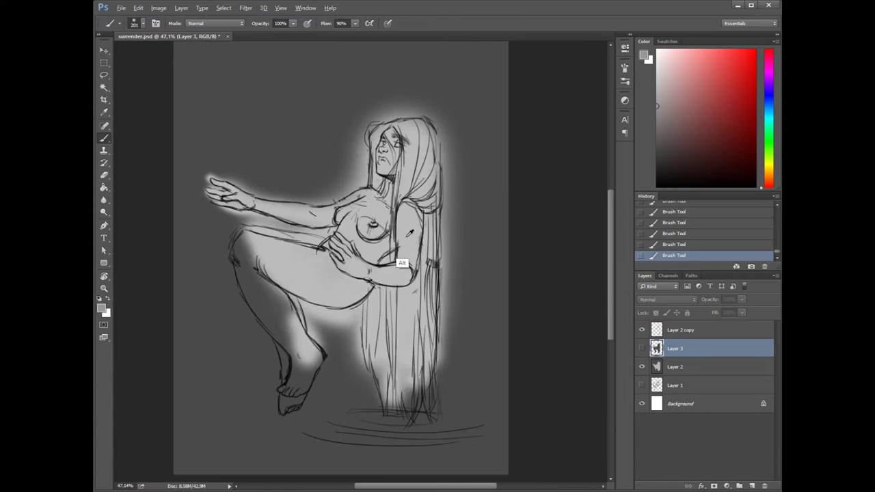
# Step: Apply a Gaussian Blur to the background glow on Layer 2
pyautogui.keyDown('ctrl'); pyautogui.click(360, 182); pyautogui.keyUp('ctrl')
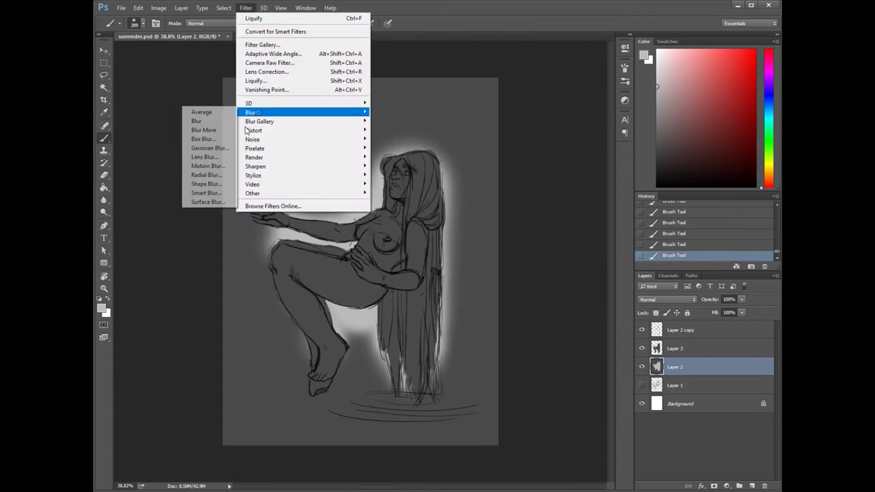
pyautogui.click(205, 158)
pyautogui.click(707, 160)
# Step: Lock the transparency of Layer 3 and paint the figure's long hair black down to its lower ends
pyautogui.press('z')
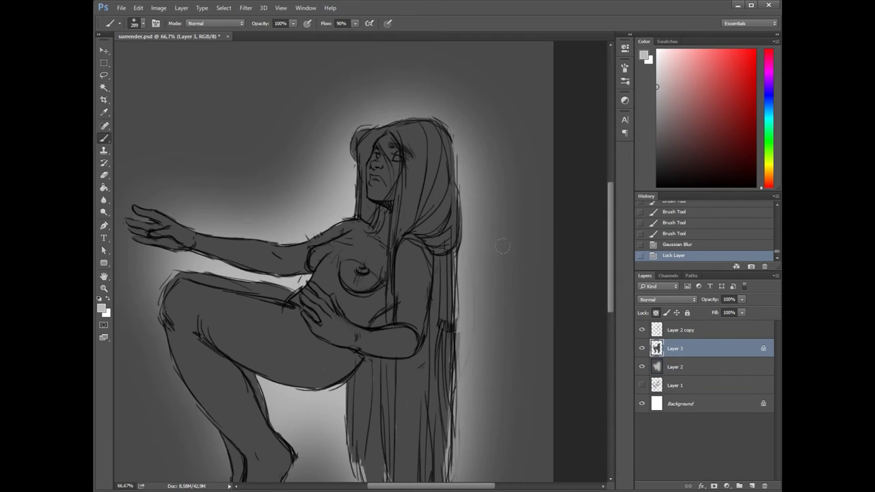
pyautogui.moveTo(438, 123)
pyautogui.mouseDown()
pyautogui.moveTo(457, 220)
pyautogui.moveTo(454, 198)
pyautogui.moveTo(399, 130)
pyautogui.mouseUp()
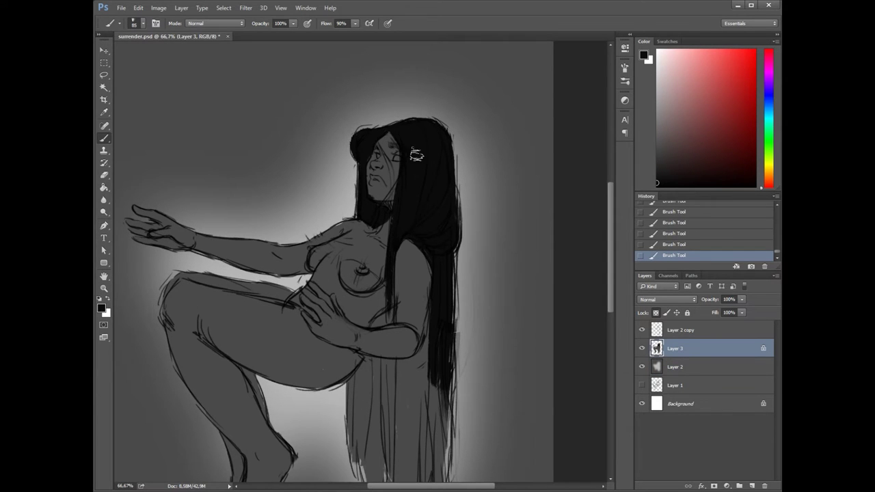
pyautogui.scroll(-5, 422, 199)
pyautogui.moveTo(342, 411); pyautogui.dragTo(363, 197)
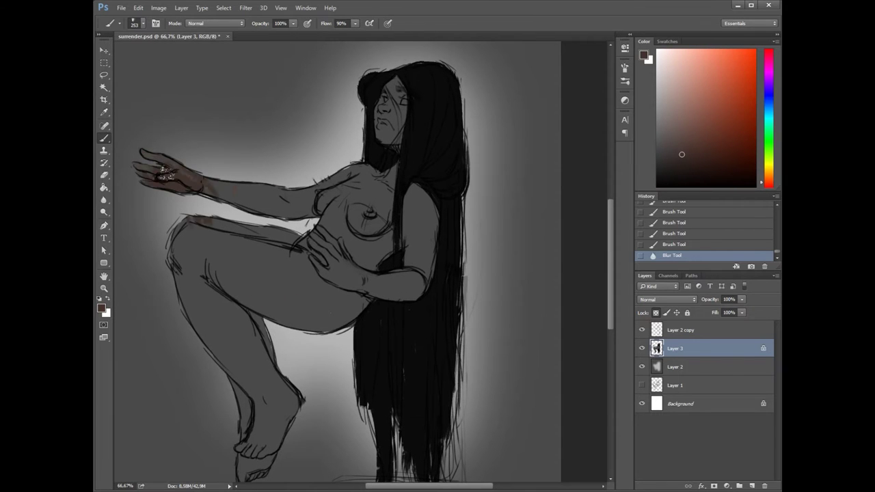
# Step: Paint the figure's skin dark brown and add reddish tints to the knee, shoulder and elbow
pyautogui.scroll(2, 415, 203)
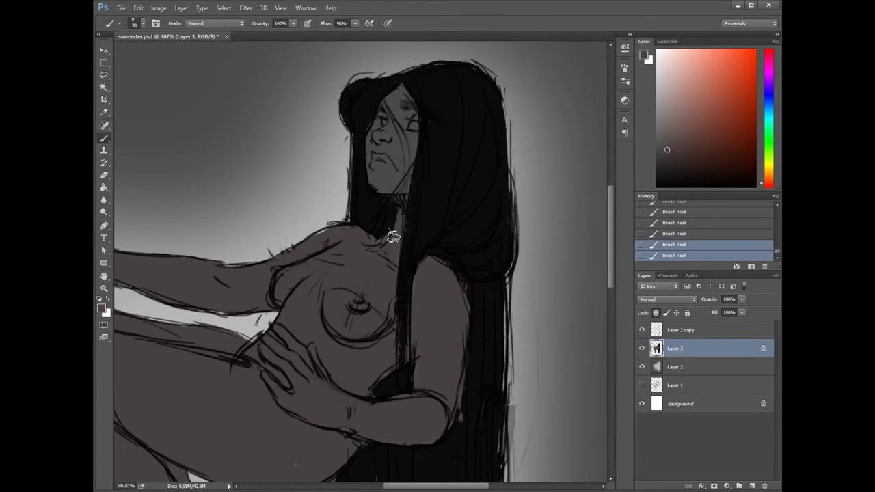
pyautogui.press('z')
pyautogui.scroll(-2, 381, 248)
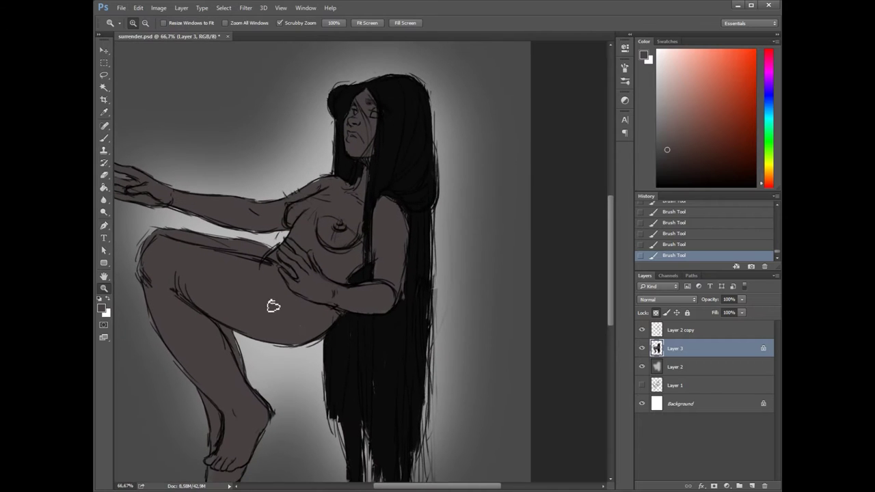
pyautogui.scroll(1, 393, 303)
pyautogui.moveTo(268, 291); pyautogui.dragTo(434, 196)
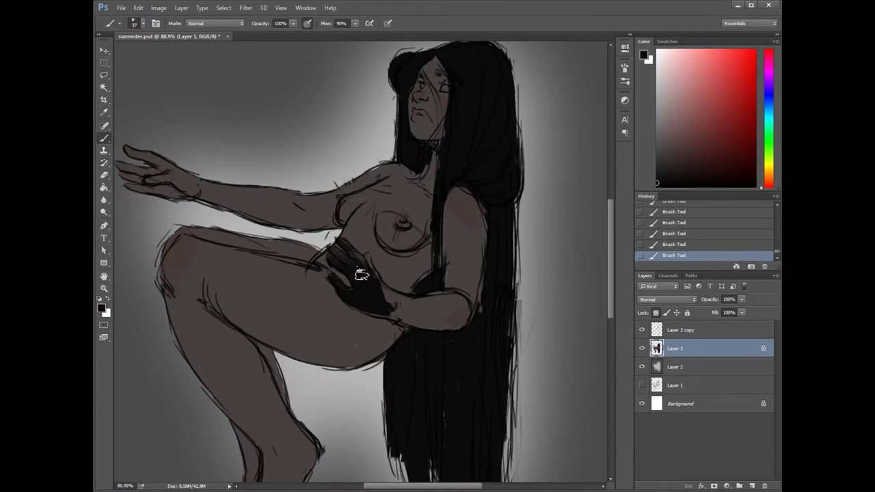
# Step: Paint both hands and forearms black, fading into the skin toward the elbows
pyautogui.moveTo(362, 274)
pyautogui.mouseDown()
pyautogui.moveTo(379, 312)
pyautogui.moveTo(417, 295)
pyautogui.mouseUp()
pyautogui.moveTo(178, 205); pyautogui.dragTo(236, 186)
pyautogui.moveTo(359, 278); pyautogui.dragTo(318, 251)
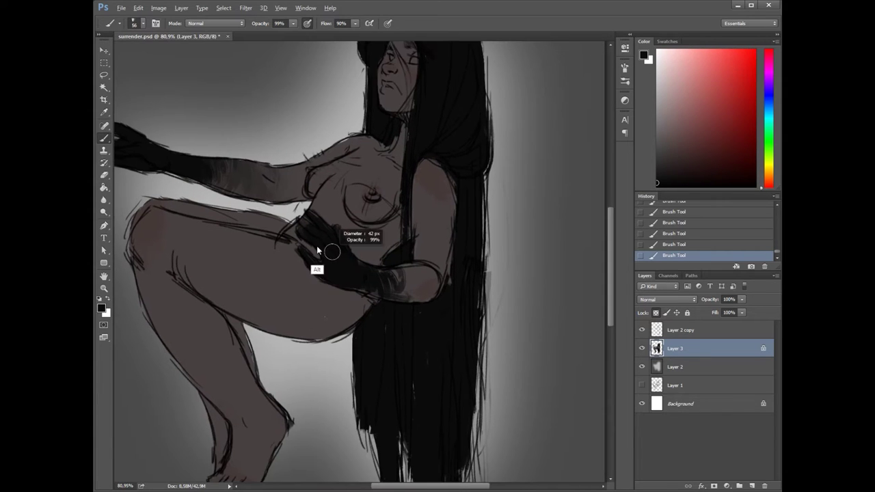
pyautogui.scroll(-5, 317, 251)
pyautogui.scroll(3, 293, 266)
# Step: Add a new layer beneath the figure layer and try out rough brush strokes above the figure's head
pyautogui.hotkey('ctrl', 'shift', 'n')
pyautogui.hotkey('ctrl', 'alt', 'z')
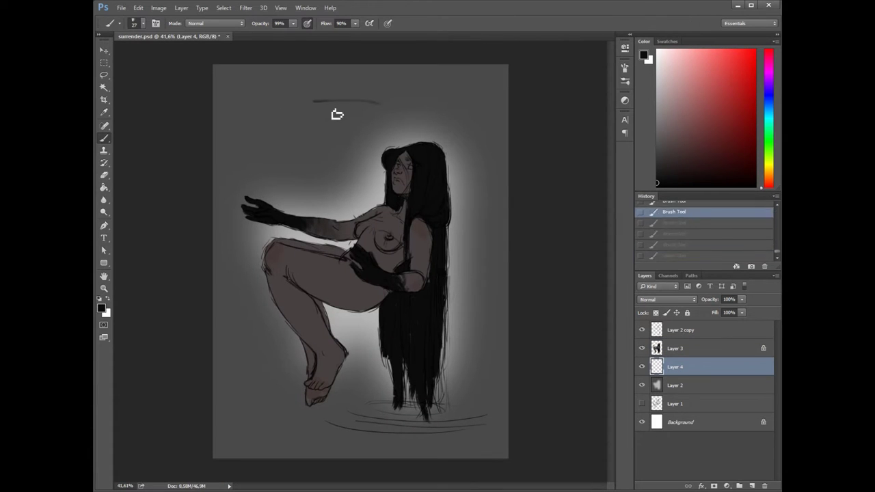
pyautogui.moveTo(329, 102); pyautogui.dragTo(407, 96)
pyautogui.hotkey('ctrl', 'alt', 'z')
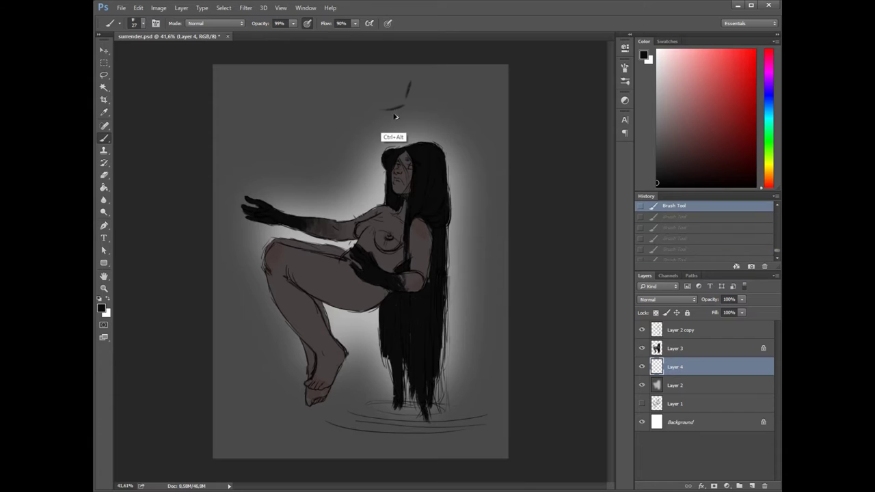
# Step: Extend the canvas upward and sketch the outline of a large two-horned head behind the figure on Layer 4
pyautogui.scroll(-3, 342, 189)
pyautogui.scroll(2, 416, 153)
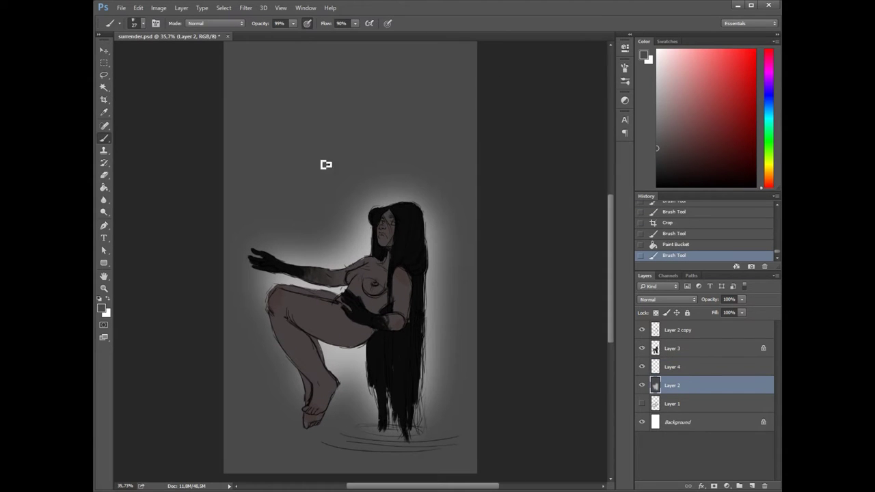
pyautogui.moveTo(329, 141); pyautogui.dragTo(381, 142)
pyautogui.moveTo(391, 96); pyautogui.dragTo(409, 182)
pyautogui.moveTo(328, 93); pyautogui.dragTo(313, 144)
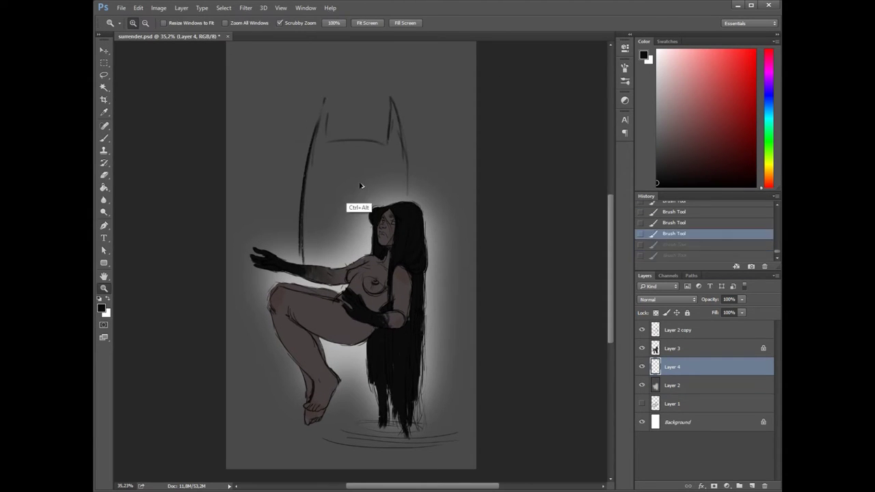
# Step: Flip the canvas horizontally and refine the horns and sides of the horned head's outline
pyautogui.hotkey('ctrl', 'alt', 'shift', 'h')
pyautogui.hotkey('ctrl', '-')
pyautogui.press('e')
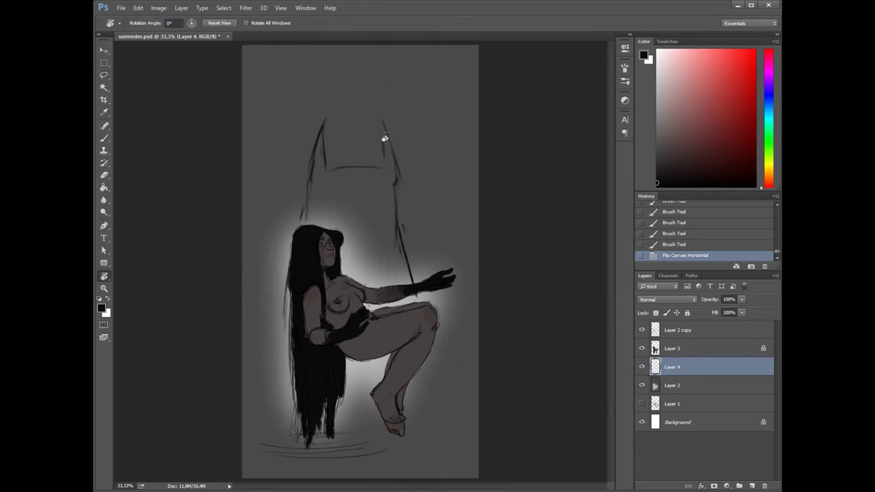
pyautogui.moveTo(385, 137); pyautogui.dragTo(400, 273)
pyautogui.hotkey('ctrl', 'j')
pyautogui.hotkey('ctrl', 'shift', 'h')
pyautogui.press('b')
pyautogui.moveTo(321, 120)
pyautogui.mouseDown()
pyautogui.moveTo(311, 205)
pyautogui.moveTo(299, 170)
pyautogui.mouseUp()
# Step: Reshape the horned outline with Free Transform and crop the canvas closer around the composition
pyautogui.hotkey('ctrl', 'alt', 'shift', 'h')
pyautogui.hotkey('ctrl', '-')
pyautogui.press('c')
pyautogui.press('Return')
pyautogui.press('z')
pyautogui.hotkey('ctrl', 'alt', 'shift', 'h')
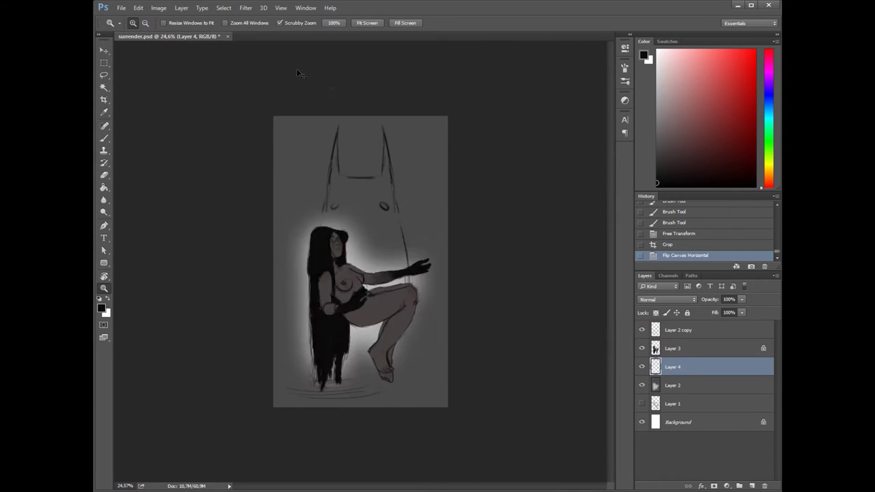
pyautogui.hotkey('ctrl', 'alt', 'shift', 'h')
# Step: Draw two slanted oval eyes on the horned head and fill them with light grey
pyautogui.hotkey('ctrl', '+')
pyautogui.press('b')
pyautogui.moveTo(320, 205); pyautogui.dragTo(333, 200)
pyautogui.moveTo(439, 196); pyautogui.dragTo(454, 207)
pyautogui.hotkey('ctrl', '-')
pyautogui.moveTo(301, 200); pyautogui.dragTo(317, 215)
pyautogui.moveTo(416, 152); pyautogui.dragTo(426, 161)
pyautogui.moveTo(280, 175); pyautogui.dragTo(290, 185)
pyautogui.hotkey('ctrl', '-')
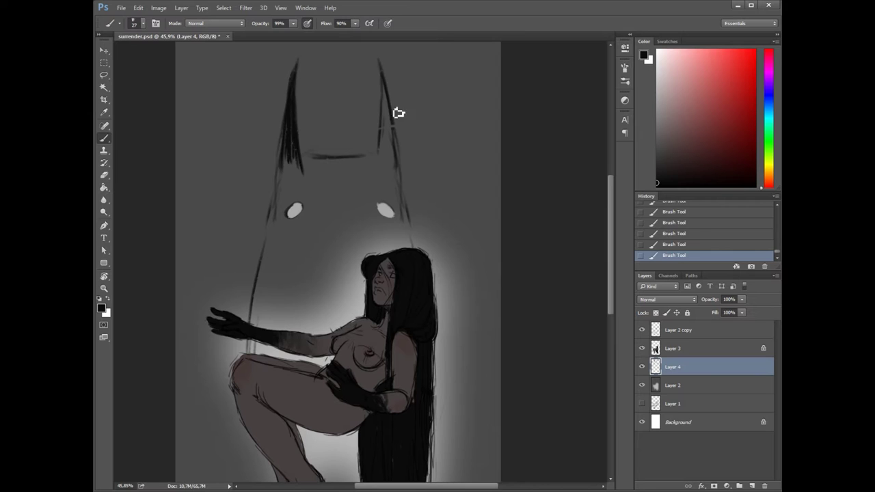
# Step: Fill the horns and the upper part of the horned head with solid black
pyautogui.moveTo(282, 151); pyautogui.dragTo(287, 232)
pyautogui.moveTo(315, 274); pyautogui.dragTo(291, 232)
pyautogui.moveTo(267, 150); pyautogui.dragTo(356, 178)
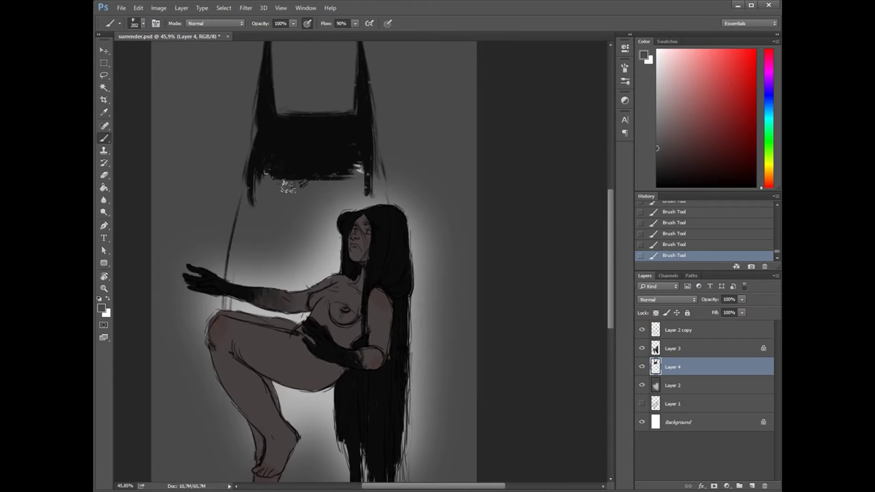
# Step: Fade the lower part of the horned silhouette into the background with dark grey brush strokes
pyautogui.moveTo(260, 192); pyautogui.dragTo(320, 204)
pyautogui.moveTo(256, 198); pyautogui.dragTo(332, 199)
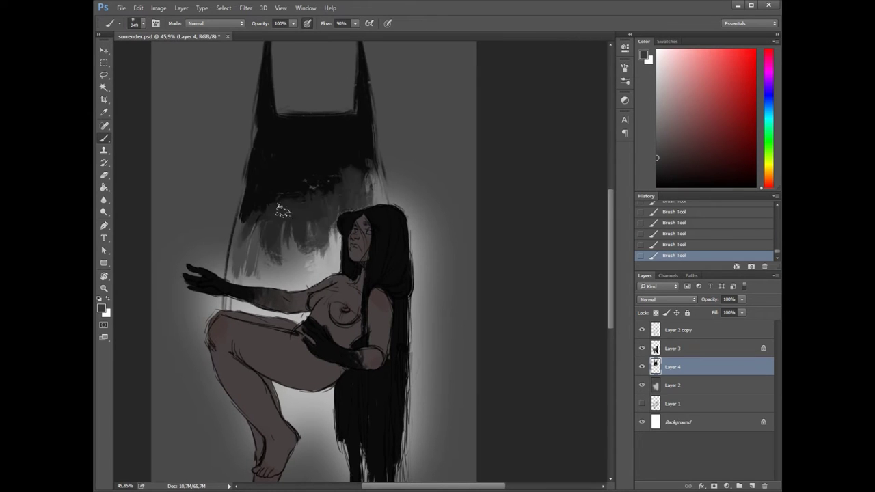
pyautogui.moveTo(239, 260); pyautogui.dragTo(337, 144)
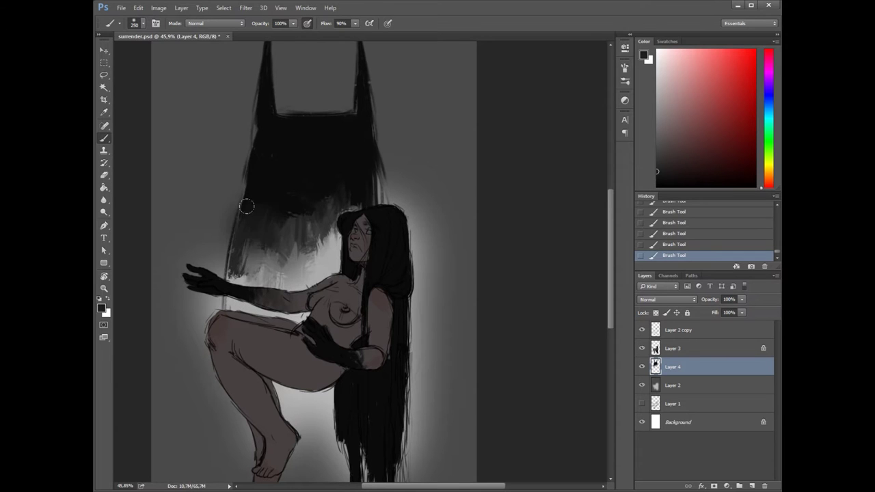
# Step: Blend light grey glow over the silhouette's lower edge with a large soft brush, comparing with the figure layer hidden
pyautogui.click(642, 348)
pyautogui.click(642, 348)
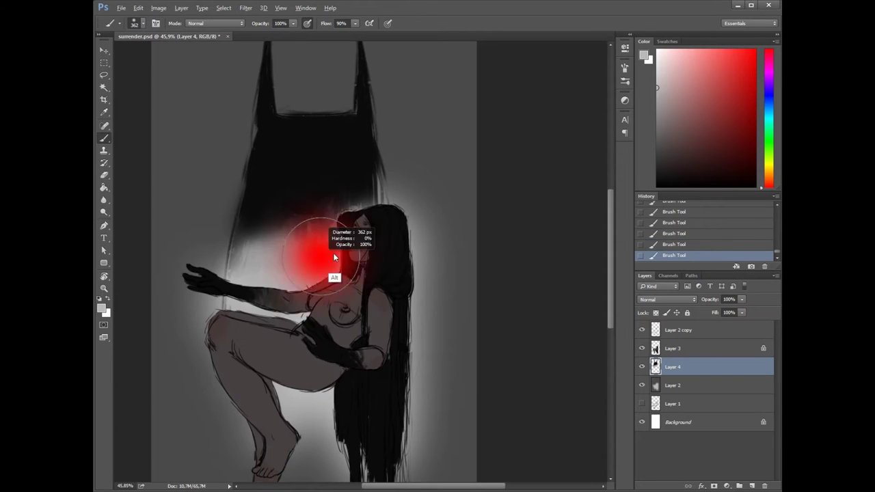
pyautogui.scroll(-2, 361, 260)
pyautogui.click(642, 349)
pyautogui.click(642, 348)
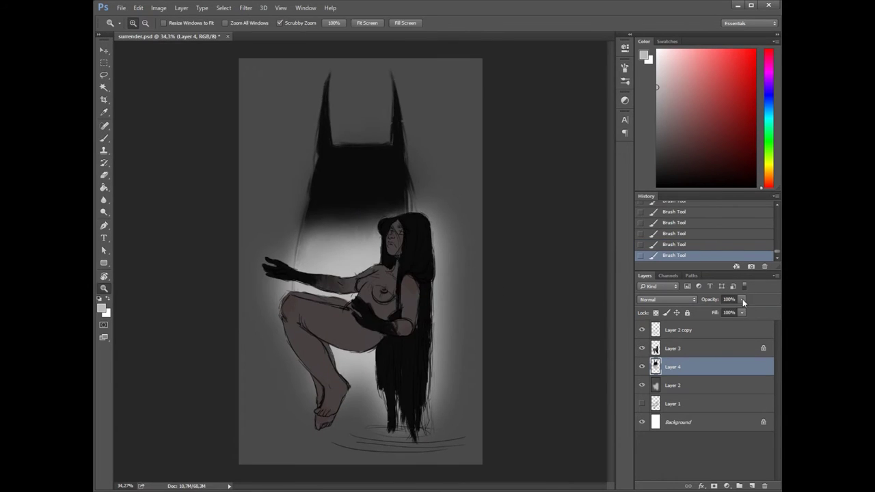
# Step: Fade the horned silhouette, merge it into Layer 2 and add a Color Balance adjustment layer
pyautogui.hotkey('ctrl', 'e')
pyautogui.press('z')
pyautogui.moveTo(416, 298); pyautogui.dragTo(431, 299)
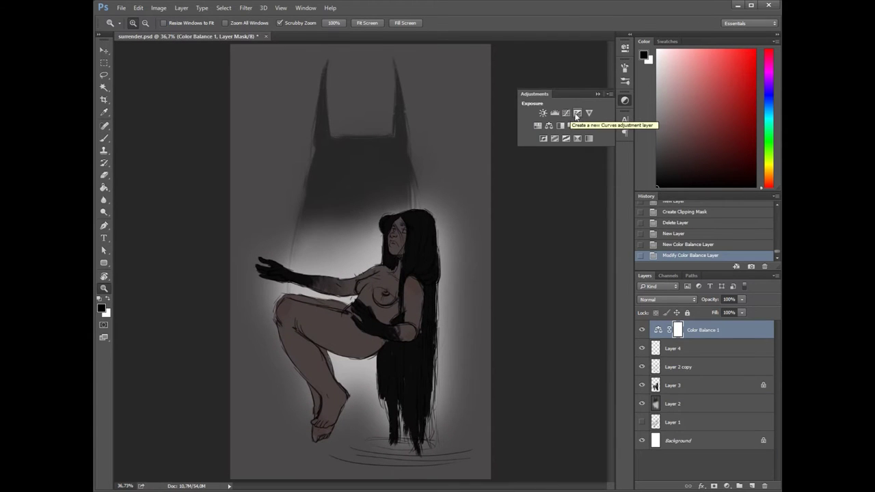
# Step: Add a Levels adjustment layer with a black input of 7 and a white input of 244
pyautogui.click(554, 113)
pyautogui.moveTo(498, 137); pyautogui.dragTo(515, 141)
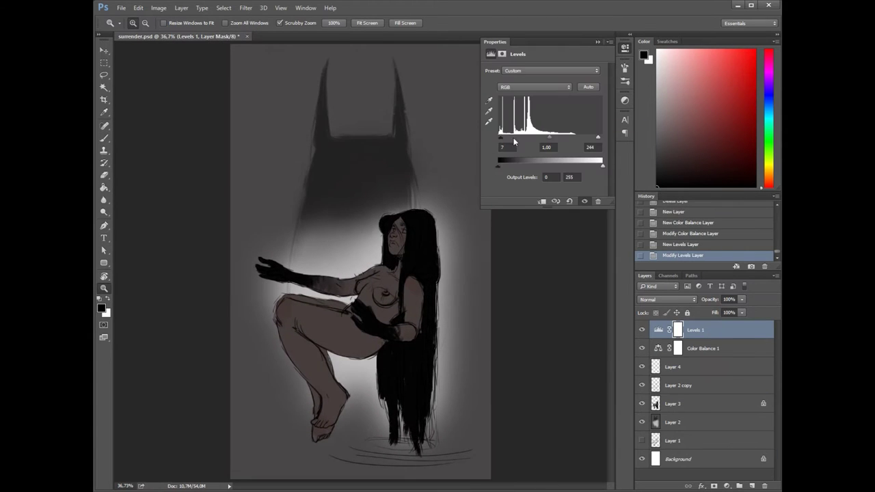
pyautogui.click(598, 42)
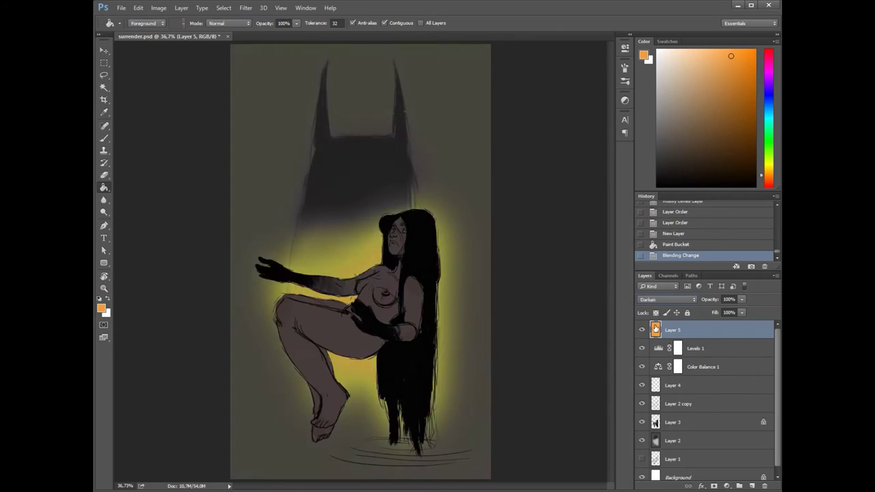
# Step: Set the orange fill layer to Soft Light with 25% opacity and 12% fill, and hide the Color Balance layer
pyautogui.scroll(-6, 666, 300)
pyautogui.moveTo(710, 300); pyautogui.dragTo(687, 312)
pyautogui.press('z')
pyautogui.moveTo(382, 287)
pyautogui.mouseDown()
pyautogui.moveTo(404, 287)
pyautogui.moveTo(385, 287)
pyautogui.mouseUp()
pyautogui.click(642, 366)
pyautogui.hotkey('ctrl', '-')
pyautogui.hotkey('ctrl', '-')
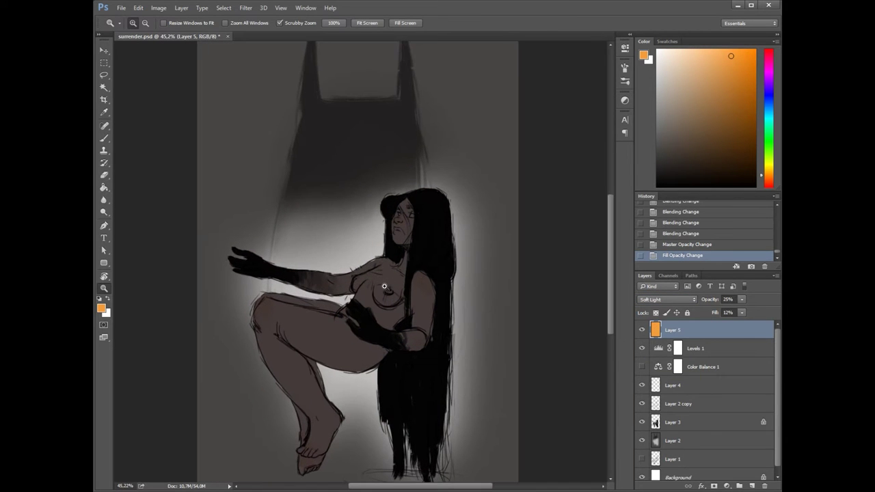
# Step: Add a Hue/Saturation adjustment layer with hue -5 and saturation +19
pyautogui.click(628, 103)
pyautogui.click(540, 130)
pyautogui.moveTo(545, 124); pyautogui.dragTo(569, 130)
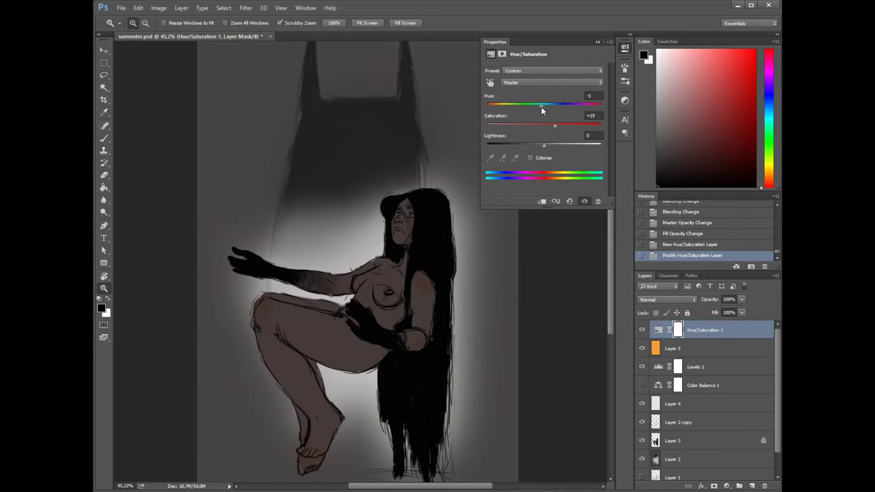
pyautogui.click(624, 47)
pyautogui.hotkey('ctrl', '-')
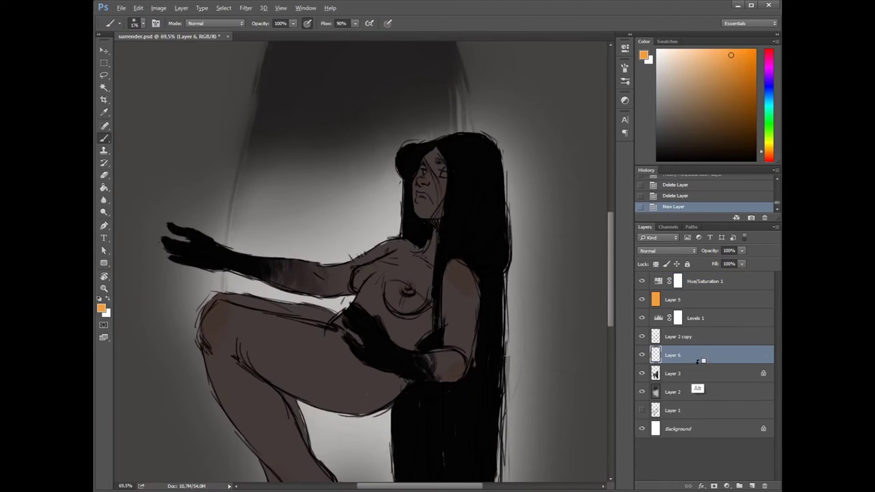
# Step: Paint soft grey light on the outstretched arm and the hair beside the face on masked Layer 6, using a small 50% opacity brush
pyautogui.hotkey('ctrl', 'alt', 'z')
pyautogui.hotkey('ctrl', 'alt', 'z')
pyautogui.hotkey('ctrl', 'alt', 'z')
pyautogui.press('1')
pyautogui.press('[')
pyautogui.press('[')
pyautogui.press('5')
pyautogui.press('[')
pyautogui.press('[')
pyautogui.press('[')
pyautogui.press('[')
pyautogui.press('[')
pyautogui.press('[')
pyautogui.scroll(2, 422, 221)
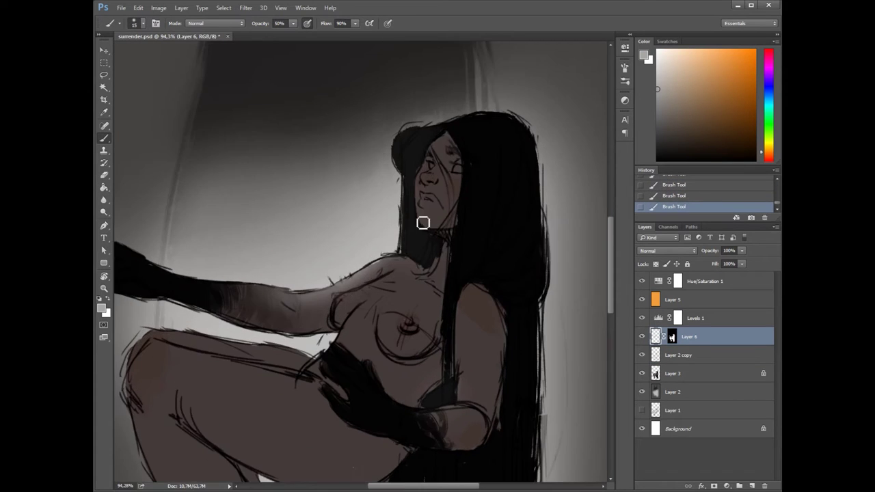
# Step: Paint soft grey light over the legs and the lower hair on Layer 6 with a larger brush at 23% opacity
pyautogui.scroll(-2, 209, 271)
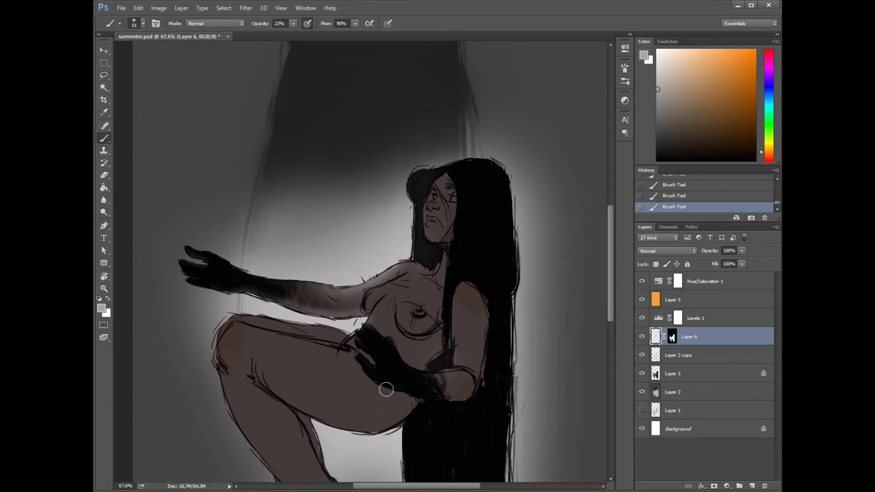
pyautogui.scroll(-3, 386, 389)
pyautogui.hscroll(2, 386, 389)
pyautogui.press(']')
pyautogui.press(']')
pyautogui.press(']')
pyautogui.press(']')
pyautogui.press(']')
pyautogui.press(']')
pyautogui.press(']')
pyautogui.press(']')
pyautogui.click(642, 318)
pyautogui.hotkey('ctrl', '-')
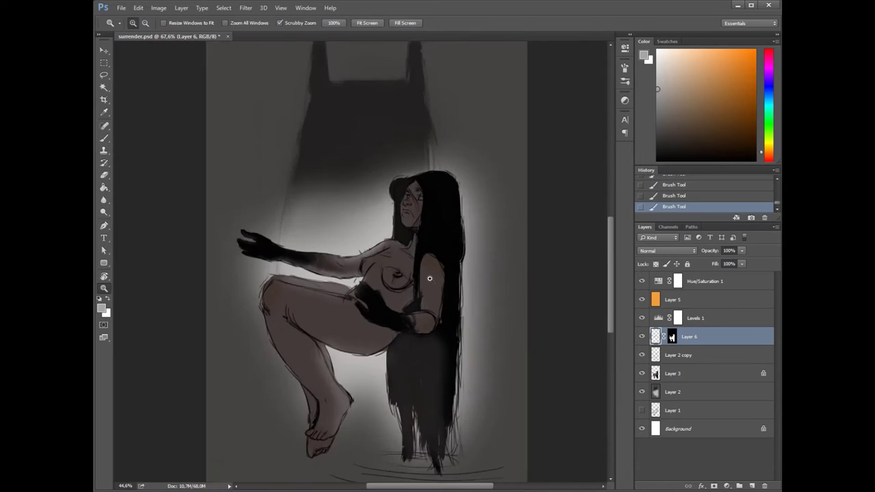
# Step: Merge all layers from Layer 2 up to Hue/Saturation 1 into one layer
pyautogui.click(674, 392)
pyautogui.keyDown('shift'); pyautogui.click(704, 281); pyautogui.keyUp('shift')
pyautogui.hotkey('ctrl', 'e')
# Step: Touch up the hair and the area around the mouth with small brush strokes in sampled dark tones
pyautogui.scroll(5, 395, 241)
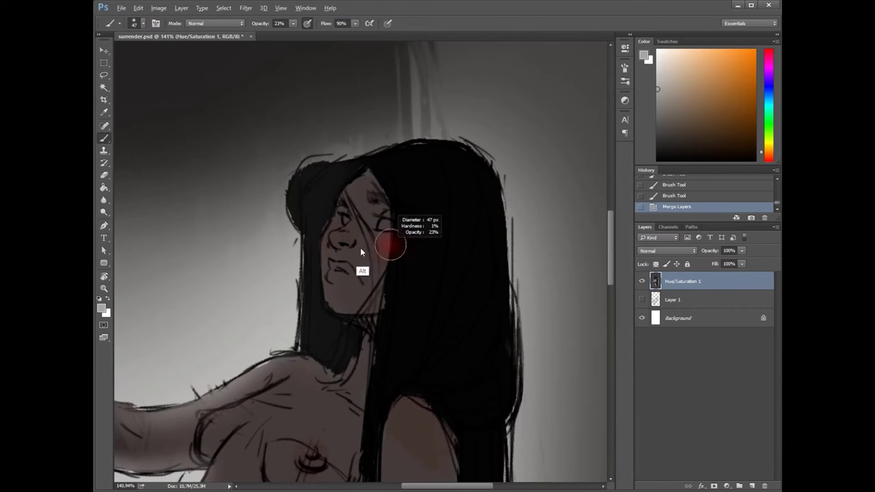
pyautogui.keyDown('alt'); pyautogui.click(471, 189); pyautogui.keyUp('alt')
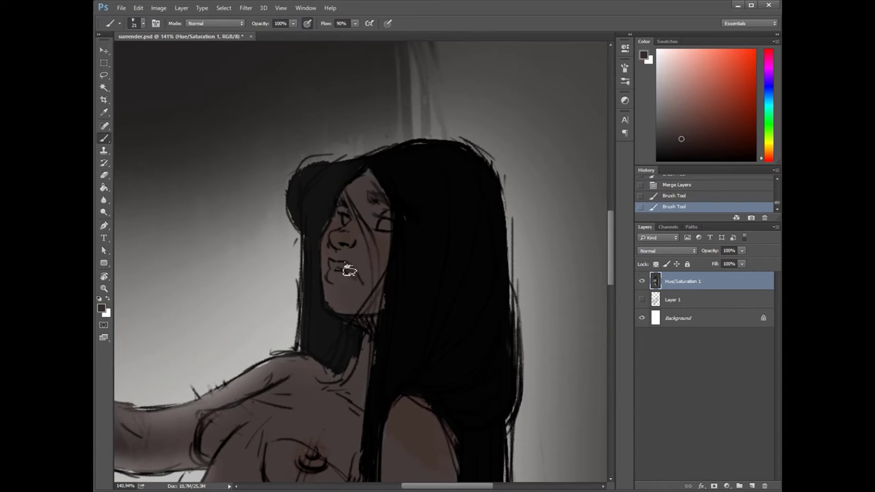
pyautogui.click(346, 270)
# Step: Resize the image to a width of 2500 pixels
pyautogui.hotkey('ctrl', '0')
pyautogui.hotkey('ctrl', 'alt', 'i')
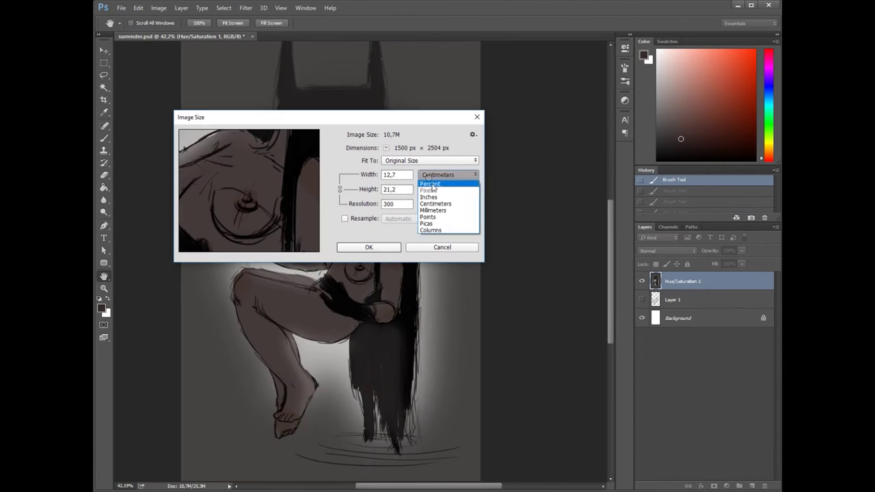
pyautogui.write('2500')
pyautogui.press('Return')
# Step: Add a new layer above the merged painting and set its blend mode to Multiply
pyautogui.moveTo(283, 127)
pyautogui.mouseDown()
pyautogui.moveTo(513, 172)
pyautogui.moveTo(443, 195)
pyautogui.moveTo(417, 154)
pyautogui.mouseUp()
pyautogui.scroll(2, 350, 251)
pyautogui.scroll(-3, 348, 252)
pyautogui.hotkey('ctrl', 'shift', 'alt', 'n')
pyautogui.scroll(2, 534, 234)
pyautogui.press('b')
pyautogui.hotkey('ctrl', 'u')
pyautogui.press('Escape')
pyautogui.click(667, 251)
pyautogui.click(657, 274)
# Step: Paint dark blue shadows on the thigh, torso and neck on the Multiply layer, switching to another brush preset
pyautogui.moveTo(312, 226); pyautogui.dragTo(331, 221)
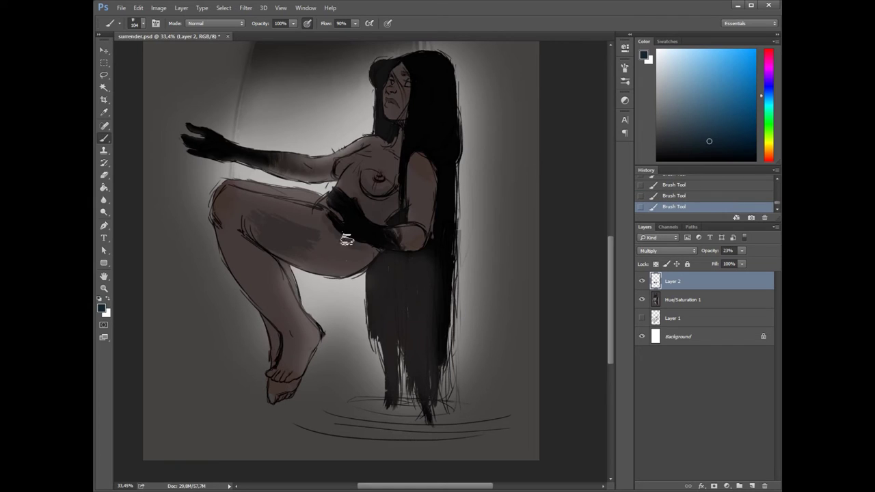
pyautogui.rightClick(415, 250)
pyautogui.doubleClick(430, 308)
pyautogui.scroll(5, 356, 193)
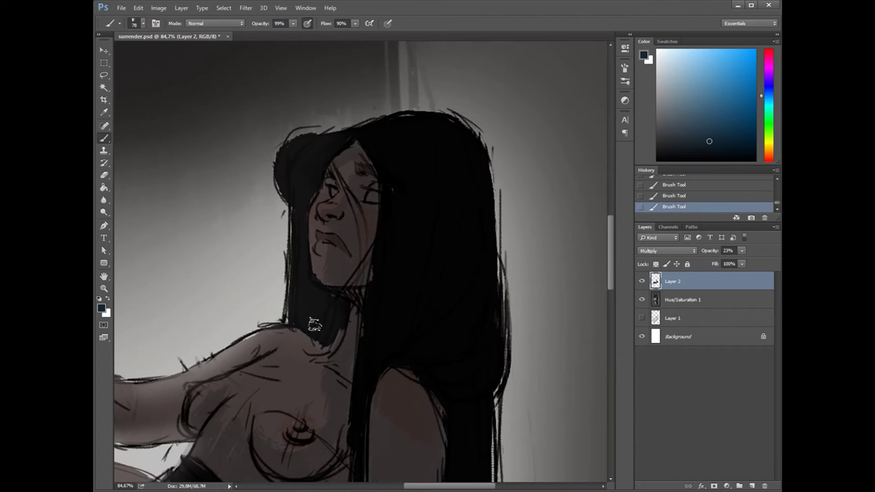
# Step: Set the Multiply shadow layer's opacity to 28%
pyautogui.press('z')
pyautogui.keyDown('alt'); pyautogui.click(388, 201); pyautogui.keyUp('alt')
pyautogui.keyDown('alt'); pyautogui.click(397, 153); pyautogui.keyUp('alt')
pyautogui.moveTo(742, 250); pyautogui.dragTo(739, 267)
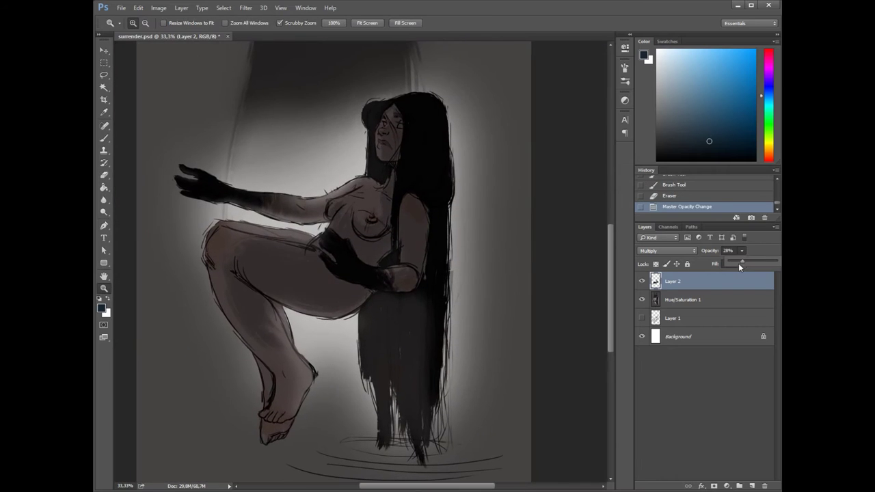
# Step: Merge the shadow layer into the painting with a fresh layer above it, and crop the canvas closer around the figure and silhouette
pyautogui.click(337, 233)
pyautogui.hotkey('ctrl', '0')
pyautogui.press('c')
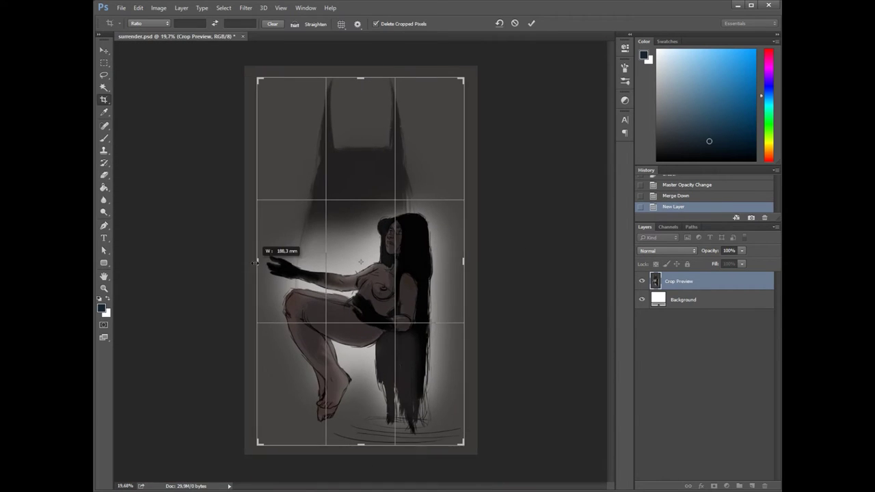
pyautogui.press('Return')
# Step: Paint sampled skin tones on the new layer over the chest, nose, lips and cheek to soften the rough sketch lines
pyautogui.press('z')
pyautogui.click(411, 233)
pyautogui.click(397, 256)
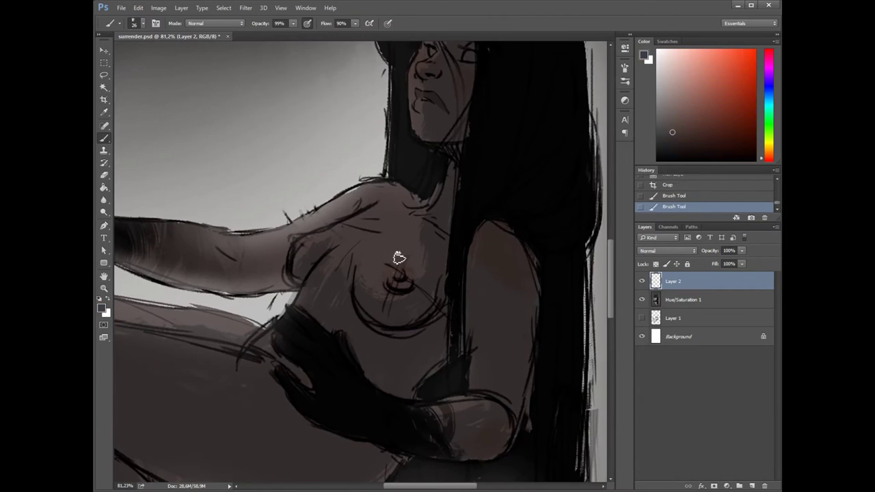
pyautogui.scroll(3, 410, 267)
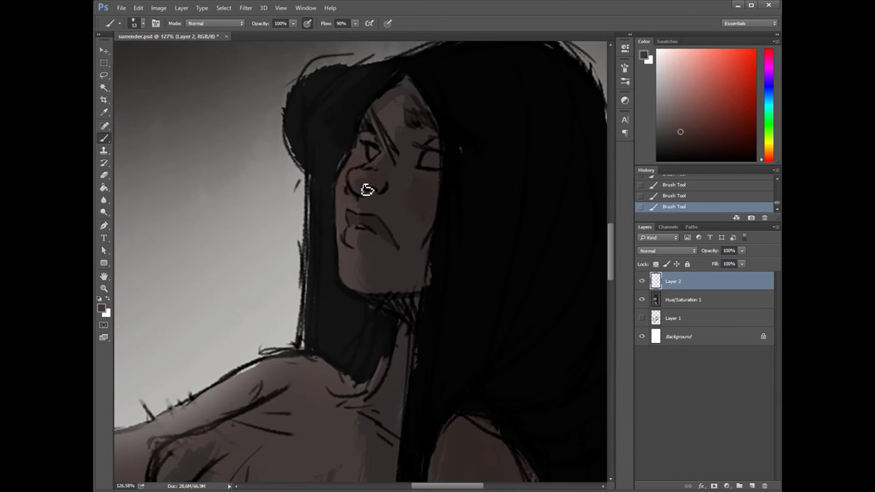
pyautogui.scroll(-2, 374, 248)
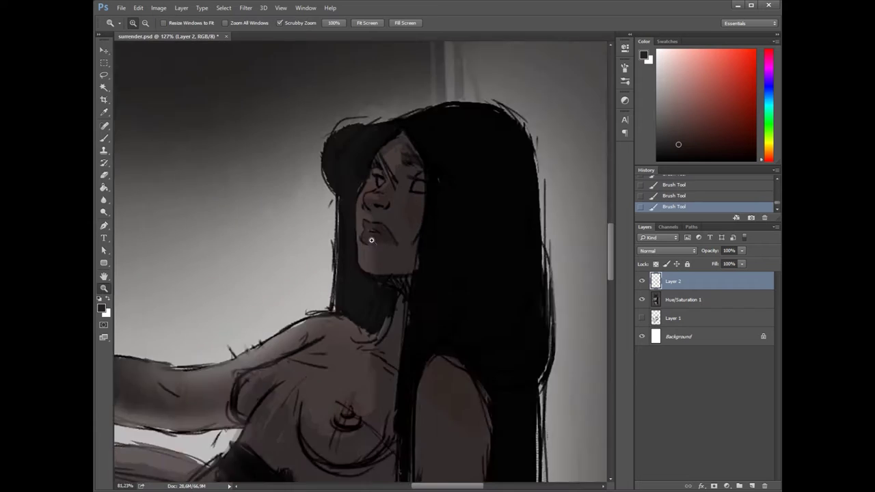
pyautogui.scroll(3, 325, 213)
pyautogui.scroll(-3, 374, 359)
pyautogui.scroll(3, 381, 278)
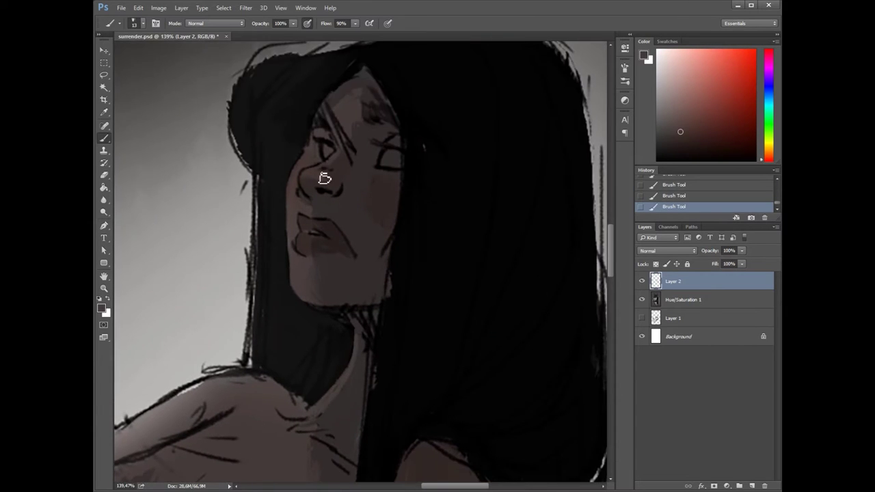
pyautogui.scroll(-3, 322, 180)
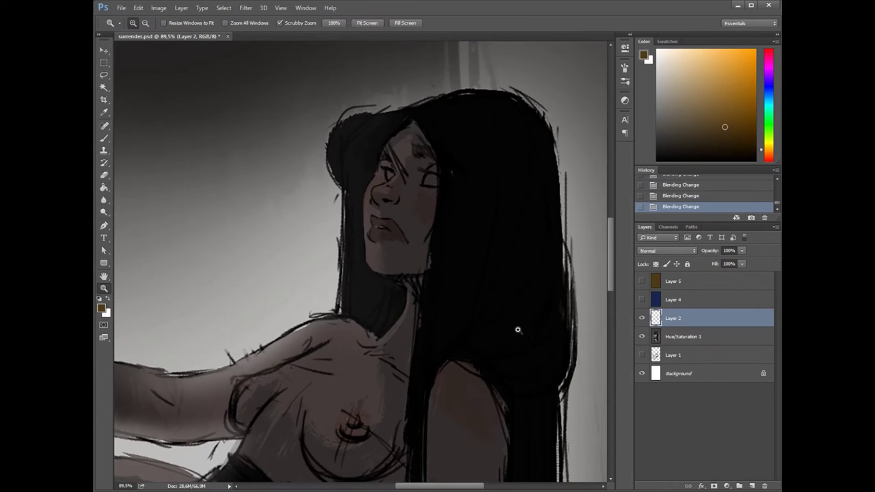
# Step: Paint a blue-black test patch beside the face and cover the sketch lines under the chin and along the neck with skin tone
pyautogui.press('b')
pyautogui.scroll(2, 410, 308)
pyautogui.scroll(-1, 390, 289)
pyautogui.hotkey('ctrl', 'z')
pyautogui.moveTo(395, 333); pyautogui.dragTo(391, 230)
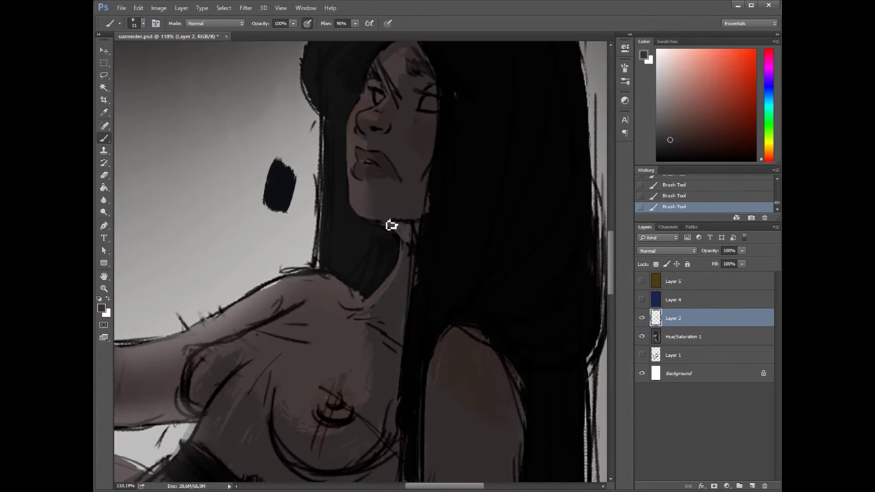
pyautogui.keyDown('alt'); pyautogui.click(402, 232); pyautogui.keyUp('alt')
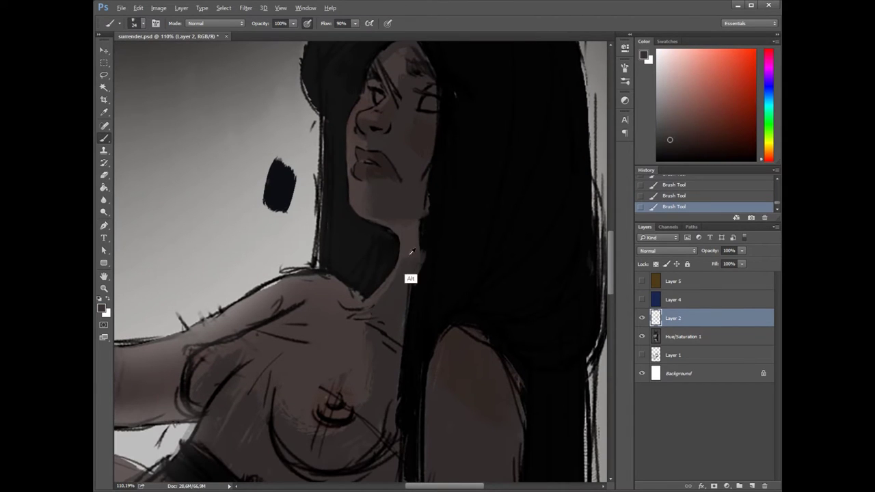
# Step: Paint the outstretched gloved hand black and cover the stray outlines above its wrist with sampled background grey
pyautogui.moveTo(357, 316); pyautogui.dragTo(266, 234)
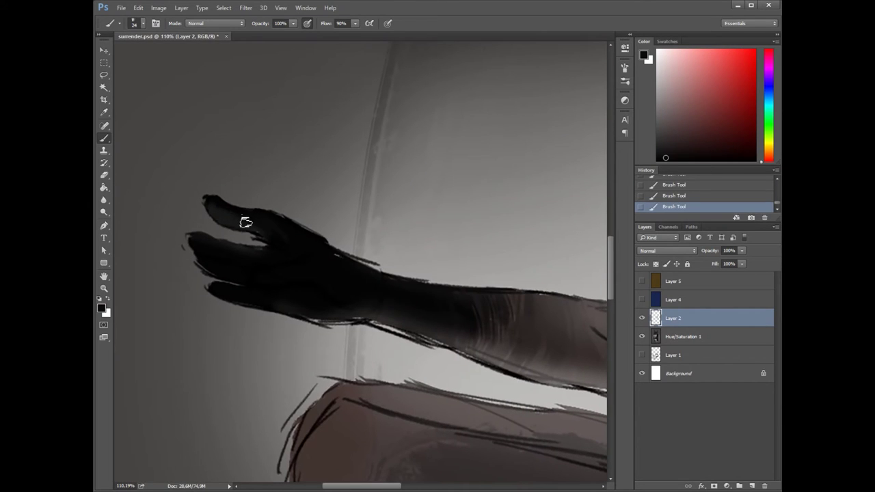
pyautogui.rightClick(304, 248)
pyautogui.press('Escape')
pyautogui.hotkey('ctrl', 'z')
pyautogui.keyDown('alt'); pyautogui.click(282, 214); pyautogui.keyUp('alt')
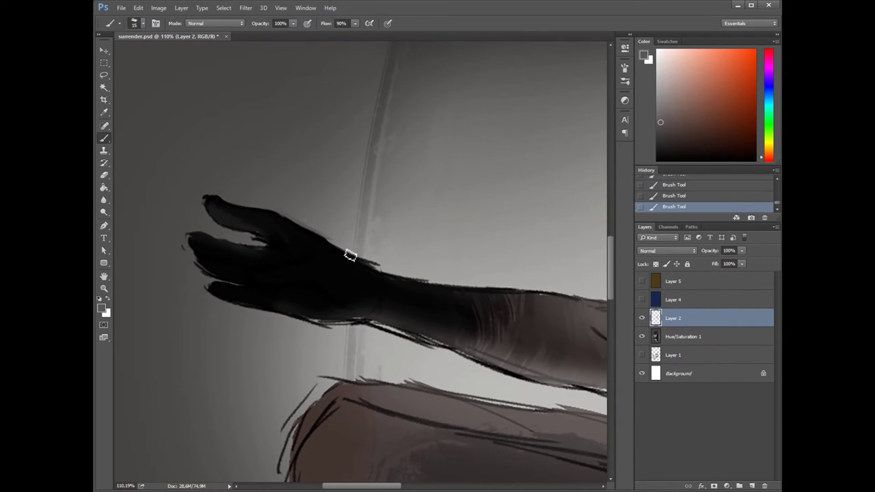
pyautogui.moveTo(281, 214); pyautogui.dragTo(262, 156)
# Step: Refine the outstretched hand's fingertips and extend the solid black of the glove along the forearm
pyautogui.keyDown('alt'); pyautogui.click(193, 207); pyautogui.keyUp('alt')
pyautogui.moveTo(194, 207); pyautogui.dragTo(253, 201)
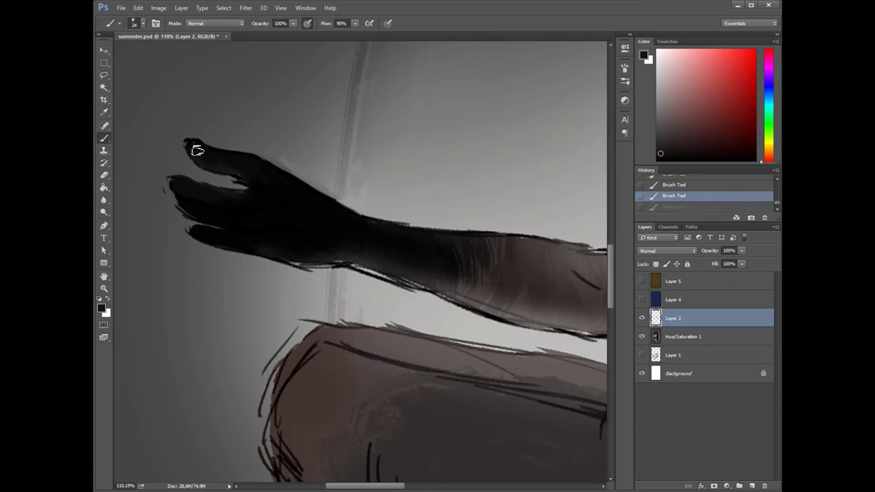
pyautogui.keyDown('alt'); pyautogui.click(333, 239); pyautogui.keyUp('alt')
pyautogui.moveTo(333, 239)
pyautogui.mouseDown()
pyautogui.moveTo(405, 252)
pyautogui.moveTo(369, 236)
pyautogui.moveTo(489, 258)
pyautogui.moveTo(371, 255)
pyautogui.moveTo(384, 220)
pyautogui.moveTo(434, 219)
pyautogui.mouseUp()
pyautogui.keyDown('alt'); pyautogui.click(383, 248); pyautogui.keyUp('alt')
pyautogui.scroll(2, 279, 205)
pyautogui.rightClick(309, 171)
pyautogui.press('Escape')
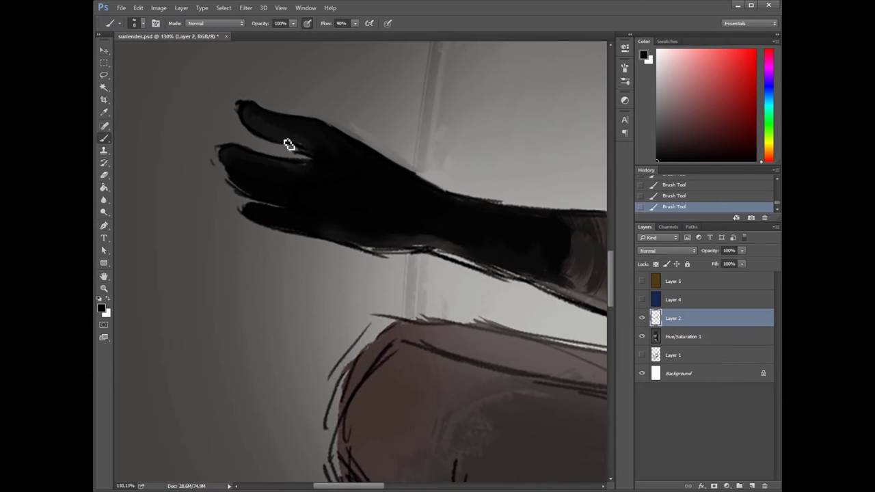
# Step: Clean up the edges between the outstretched hand's fingers with sampled colours, and sample the skin tone of the upper arm
pyautogui.keyDown('alt'); pyautogui.click(310, 143); pyautogui.keyUp('alt')
pyautogui.moveTo(240, 111); pyautogui.dragTo(258, 104)
pyautogui.keyDown('alt'); pyautogui.click(272, 203); pyautogui.keyUp('alt')
pyautogui.moveTo(289, 192)
pyautogui.mouseDown()
pyautogui.moveTo(309, 212)
pyautogui.moveTo(369, 213)
pyautogui.mouseUp()
pyautogui.hscroll(5, 392, 251)
pyautogui.hscroll(3, 393, 252)
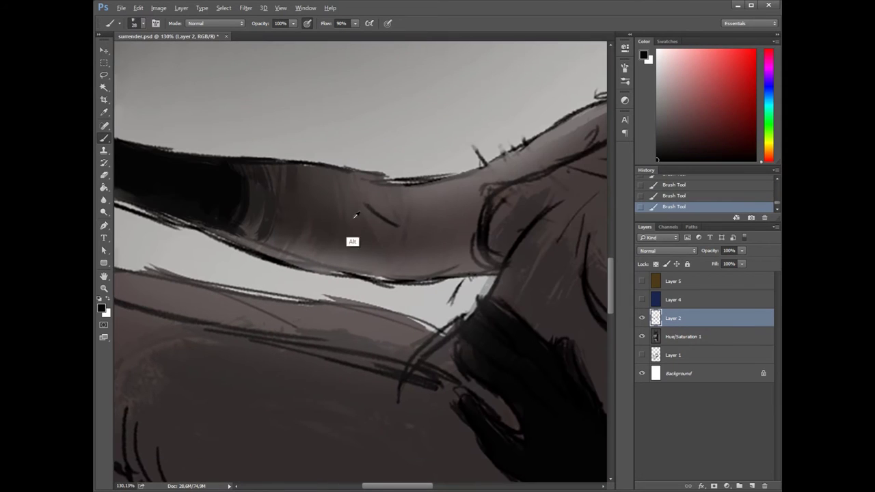
pyautogui.keyDown('alt'); pyautogui.click(322, 203); pyautogui.keyUp('alt')
# Step: Paint the long hair behind the face and shoulder solid black, with the brush opacity at 99%
pyautogui.moveTo(492, 192)
pyautogui.mouseDown()
pyautogui.moveTo(508, 228)
pyautogui.moveTo(381, 349)
pyautogui.moveTo(347, 258)
pyautogui.moveTo(434, 209)
pyautogui.moveTo(420, 368)
pyautogui.mouseUp()
pyautogui.press('d')
pyautogui.hotkey('ctrl', 'z')
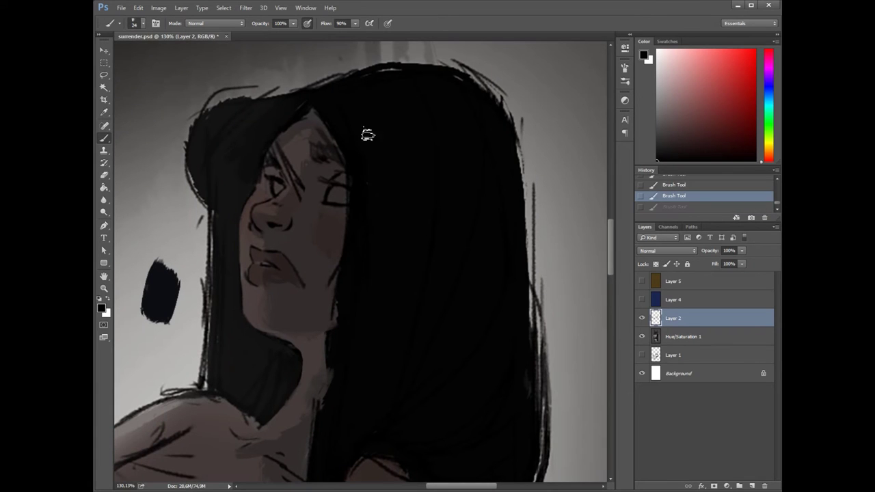
pyautogui.moveTo(386, 277); pyautogui.dragTo(437, 84)
pyautogui.scroll(-3, 398, 220)
pyautogui.press('9')
pyautogui.press('9')
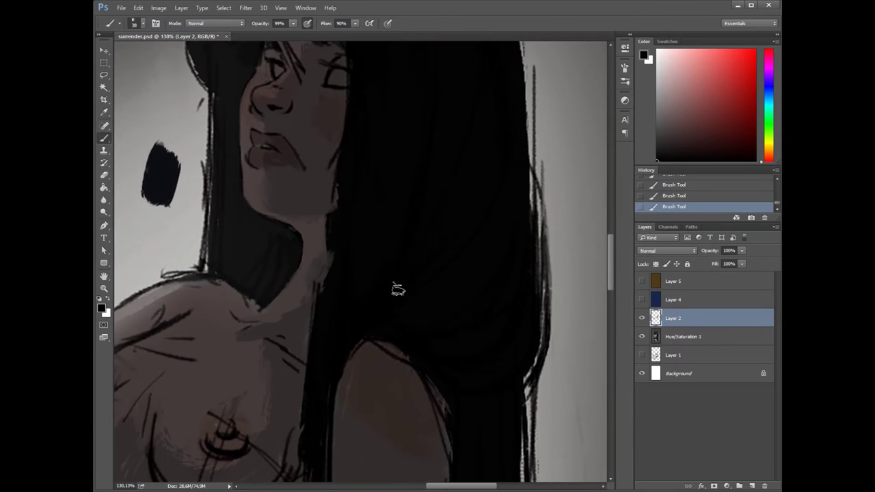
pyautogui.scroll(3, 454, 248)
pyautogui.scroll(-3, 398, 290)
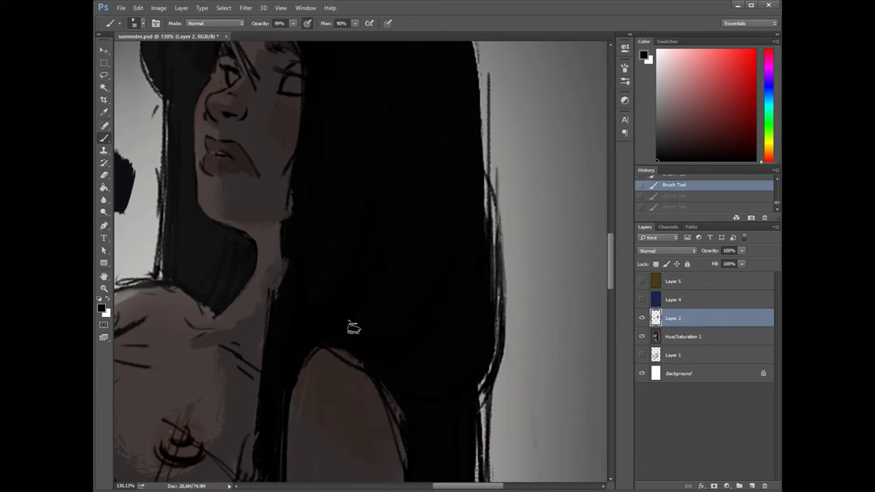
pyautogui.scroll(-3, 309, 230)
# Step: Paint over the stray strand crossing the brow with sampled skin tones and shade the near eye socket
pyautogui.scroll(4, 340, 240)
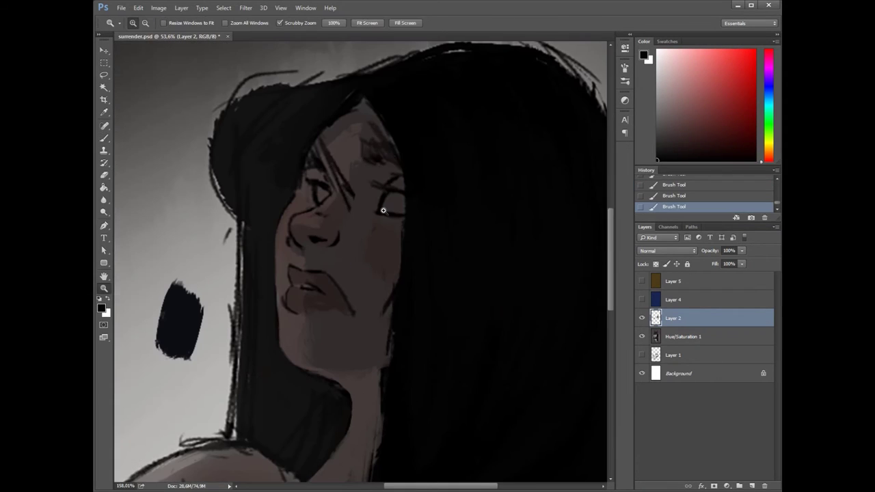
pyautogui.keyDown('alt'); pyautogui.click(344, 178); pyautogui.keyUp('alt')
pyautogui.moveTo(344, 178); pyautogui.dragTo(333, 195)
pyautogui.keyDown('alt'); pyautogui.click(368, 182); pyautogui.keyUp('alt')
pyautogui.scroll(2, 329, 221)
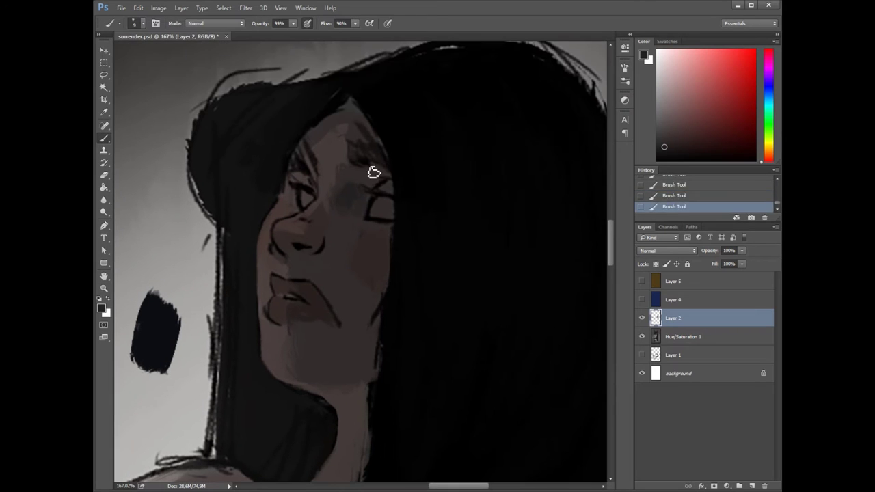
# Step: Paint both eyebrows in thick black strokes and sample skin tones around the forehead and eye
pyautogui.keyDown('alt'); pyautogui.click(305, 159); pyautogui.keyUp('alt')
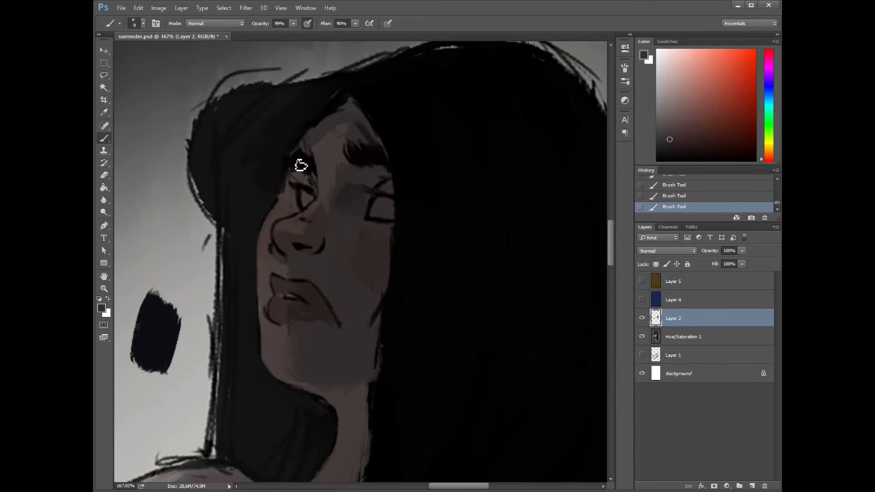
pyautogui.keyDown('alt'); pyautogui.click(332, 113); pyautogui.keyUp('alt')
pyautogui.keyDown('alt'); pyautogui.click(315, 179); pyautogui.keyUp('alt')
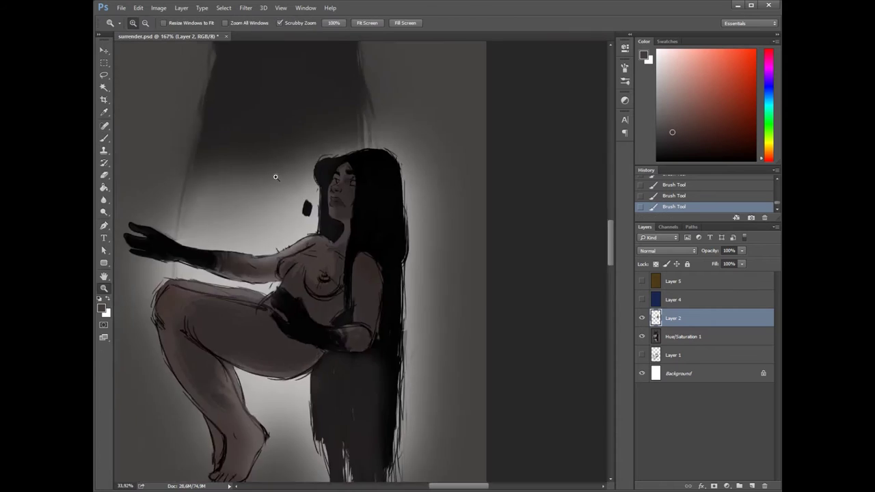
# Step: Smooth the far eyelid, the nose and the area beneath the nostrils with sampled skin tones
pyautogui.scroll(3, 319, 201)
pyautogui.keyDown('alt'); pyautogui.click(287, 203); pyautogui.keyUp('alt')
pyautogui.press('z')
pyautogui.moveTo(274, 245)
pyautogui.mouseDown()
pyautogui.moveTo(235, 201)
pyautogui.moveTo(267, 203)
pyautogui.mouseUp()
pyautogui.press('b')
pyautogui.keyDown('alt'); pyautogui.click(282, 254); pyautogui.keyUp('alt')
pyautogui.keyDown('alt'); pyautogui.click(253, 261); pyautogui.keyUp('alt')
pyautogui.moveTo(263, 262); pyautogui.dragTo(302, 268)
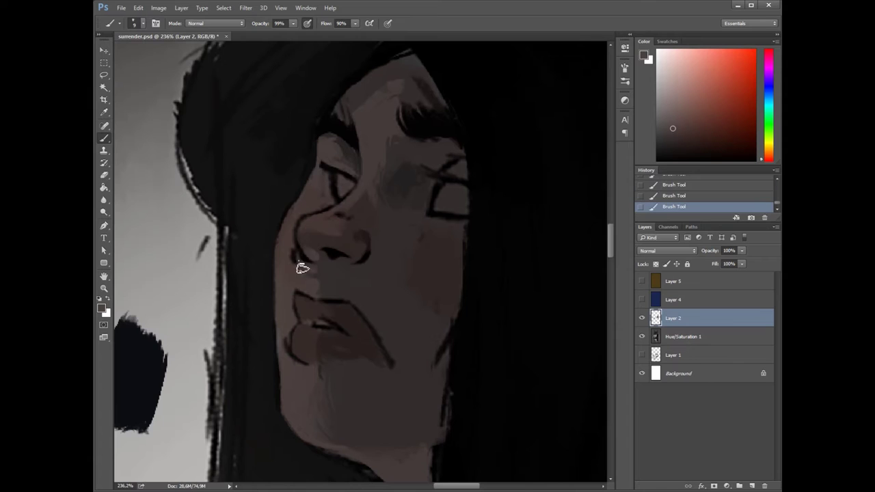
pyautogui.moveTo(370, 262); pyautogui.dragTo(279, 268)
pyautogui.keyDown('alt'); pyautogui.click(311, 254); pyautogui.keyUp('alt')
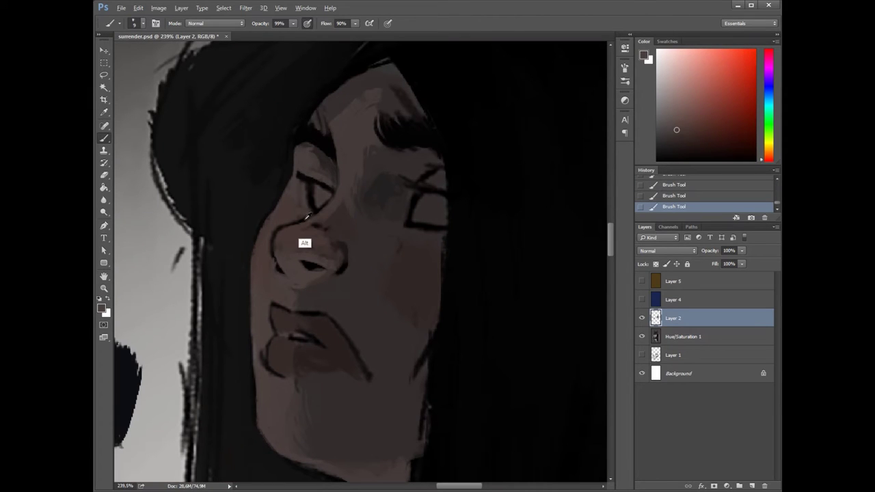
# Step: Repaint the lips in muted brown-red tones and redraw the dark line between them out to the mouth corner
pyautogui.moveTo(367, 374); pyautogui.dragTo(267, 289)
pyautogui.keyDown('alt'); pyautogui.click(296, 301); pyautogui.keyUp('alt')
pyautogui.hotkey('ctrl', 'z')
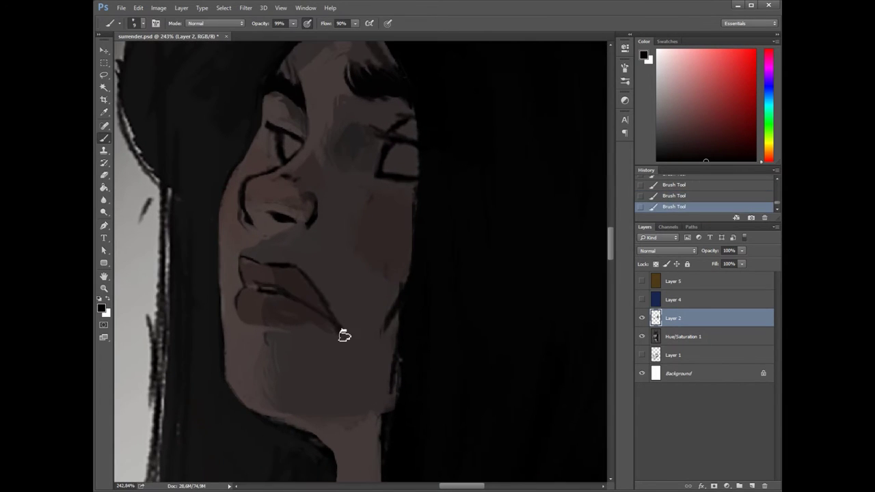
pyautogui.keyDown('alt'); pyautogui.click(325, 301); pyautogui.keyUp('alt')
pyautogui.moveTo(324, 298); pyautogui.dragTo(349, 257)
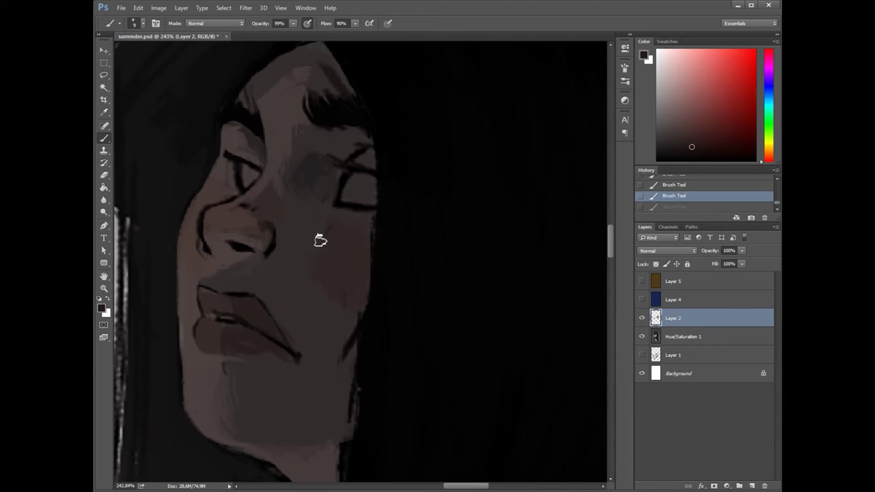
# Step: Shade the far eyelid and the side of the nose with sampled darker skin tones, undoing and redoing trial strokes
pyautogui.keyDown('alt'); pyautogui.click(256, 236); pyautogui.keyUp('alt')
pyautogui.hotkey('ctrl', 'z')
pyautogui.keyDown('alt'); pyautogui.click(320, 249); pyautogui.keyUp('alt')
pyautogui.hotkey('ctrl', 'shift', 'z')
pyautogui.hotkey('ctrl', 'shift', 'z')
pyautogui.keyDown('alt'); pyautogui.click(248, 146); pyautogui.keyUp('alt')
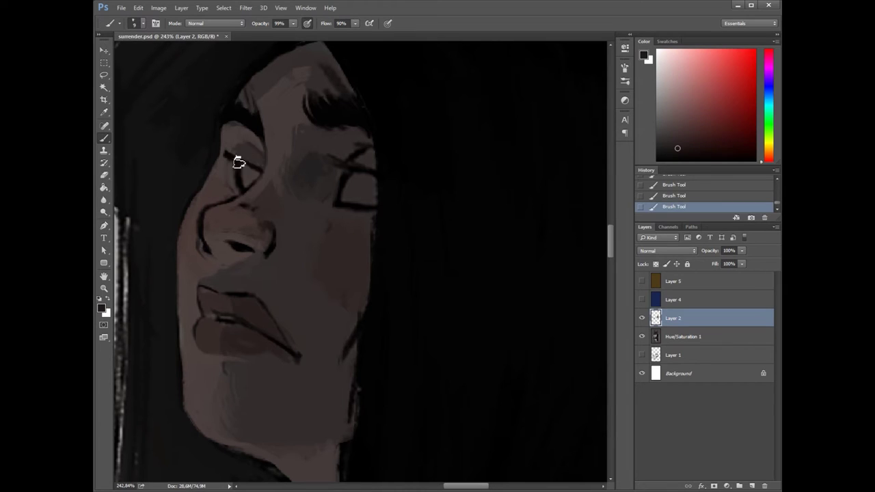
pyautogui.moveTo(233, 189)
pyautogui.mouseDown()
pyautogui.moveTo(227, 197)
pyautogui.moveTo(254, 243)
pyautogui.mouseUp()
pyautogui.keyDown('alt'); pyautogui.click(209, 217); pyautogui.keyUp('alt')
# Step: Redraw the near eye's dark lid lines and clean up the forehead and upper edge of the near eyebrow
pyautogui.keyDown('alt'); pyautogui.click(367, 164); pyautogui.keyUp('alt')
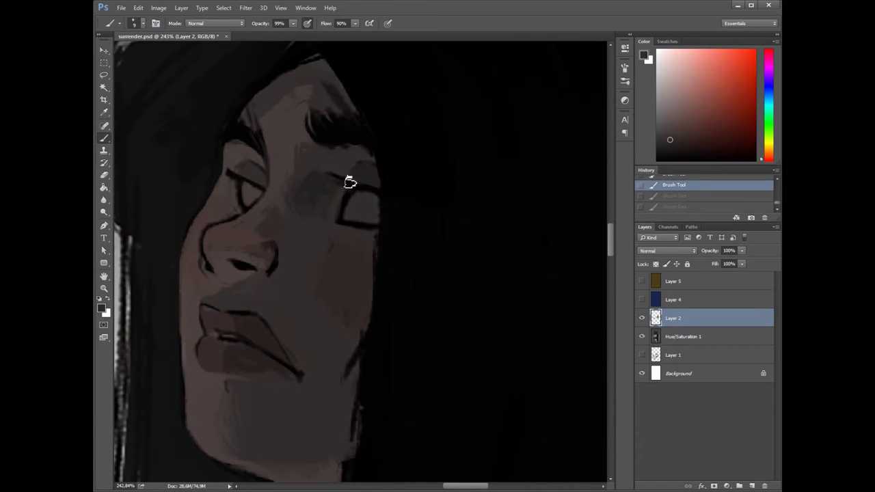
pyautogui.keyDown('alt'); pyautogui.click(367, 194); pyautogui.keyUp('alt')
pyautogui.keyDown('alt'); pyautogui.click(310, 180); pyautogui.keyUp('alt')
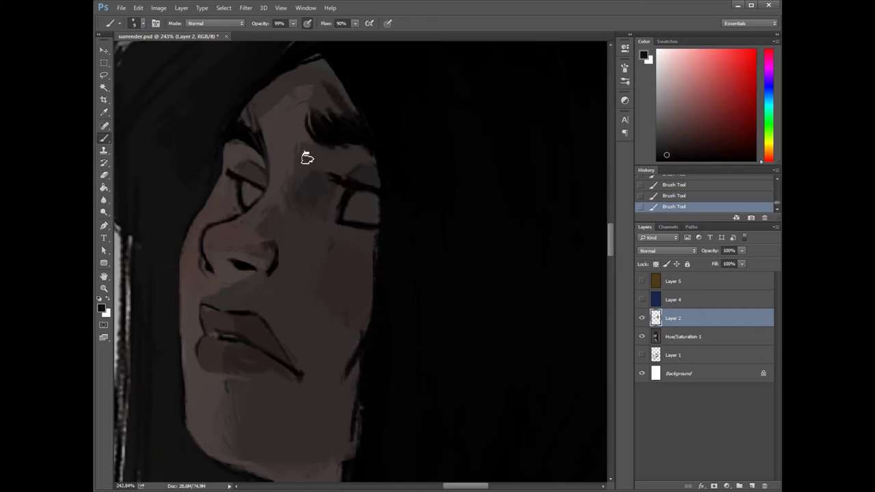
pyautogui.keyDown('alt'); pyautogui.click(357, 183); pyautogui.keyUp('alt')
pyautogui.keyDown('alt'); pyautogui.click(346, 211); pyautogui.keyUp('alt')
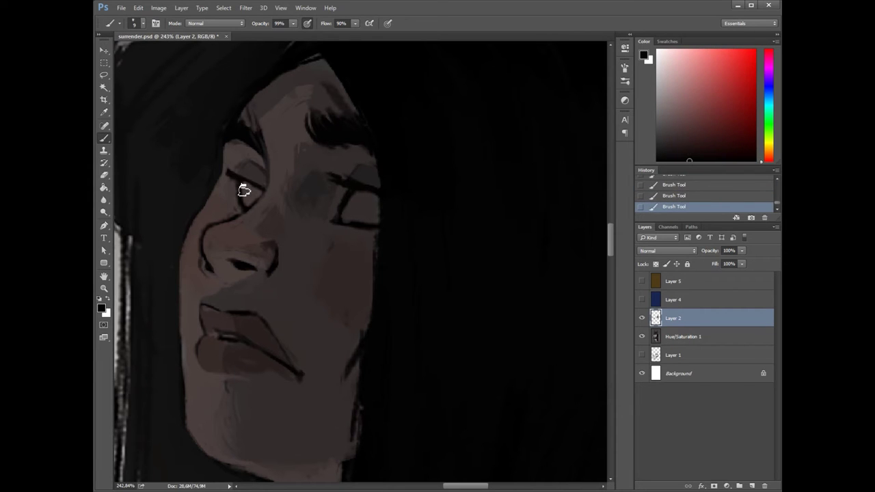
pyautogui.keyDown('alt'); pyautogui.click(335, 163); pyautogui.keyUp('alt')
pyautogui.moveTo(339, 142); pyautogui.dragTo(331, 102)
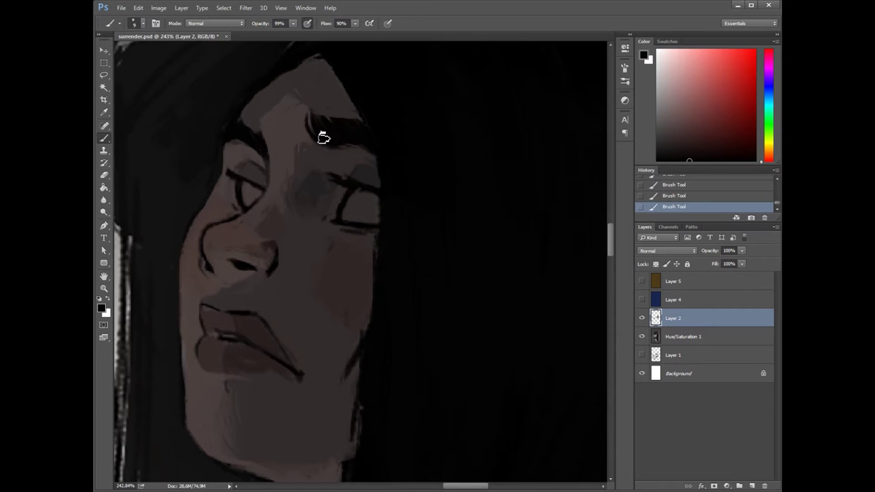
# Step: Add a small highlight to the lower lip and soften the upper lip's outline with a finer brush
pyautogui.scroll(-2, 276, 294)
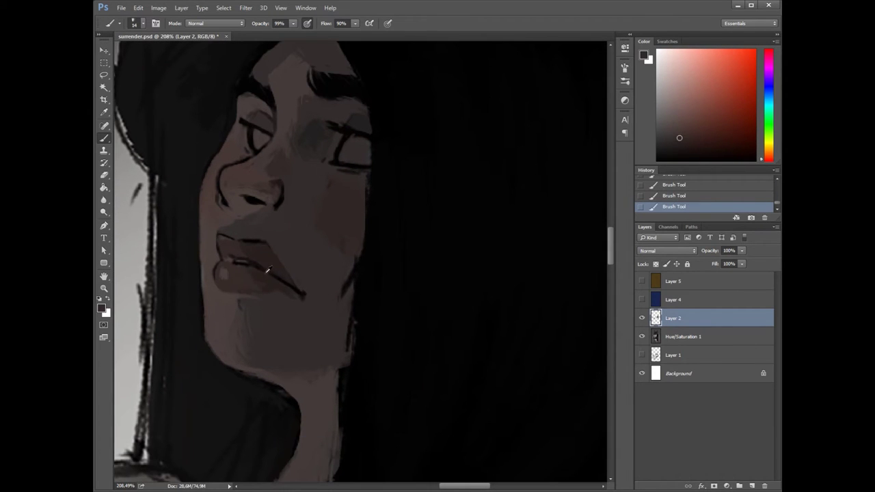
pyautogui.scroll(2, 274, 254)
pyautogui.keyDown('alt'); pyautogui.click(273, 255); pyautogui.keyUp('alt')
pyautogui.rightClick(273, 256)
pyautogui.press('Escape')
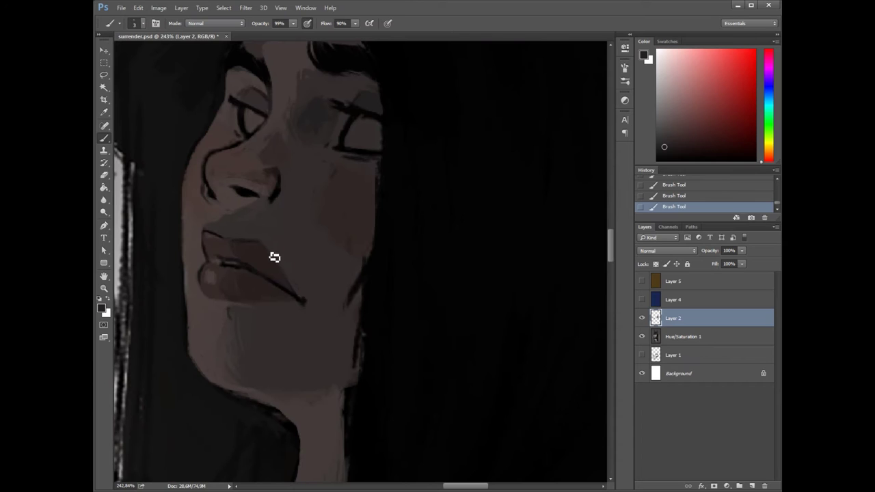
# Step: Refine the upper lip and mouth corner with sampled skin and lip tones, undoing unwanted strokes
pyautogui.scroll(-4, 359, 234)
pyautogui.keyDown('alt'); pyautogui.click(353, 160); pyautogui.keyUp('alt')
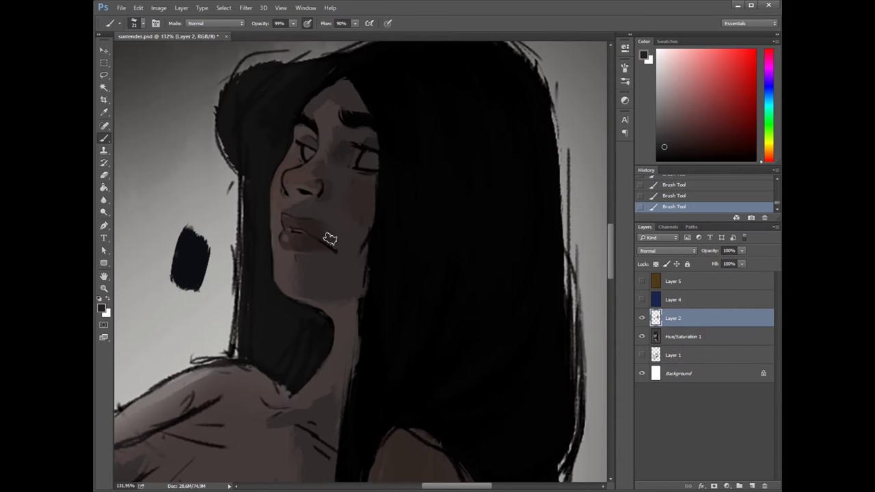
pyautogui.scroll(2, 330, 239)
pyautogui.keyDown('alt'); pyautogui.click(307, 202); pyautogui.keyUp('alt')
pyautogui.hotkey('ctrl', 'alt', 'z')
pyautogui.scroll(1, 273, 176)
pyautogui.hotkey('ctrl', 'alt', 'z')
pyautogui.scroll(2, 278, 230)
pyautogui.moveTo(236, 188); pyautogui.dragTo(254, 207)
pyautogui.scroll(1, 257, 210)
pyautogui.keyDown('alt'); pyautogui.click(262, 214); pyautogui.keyUp('alt')
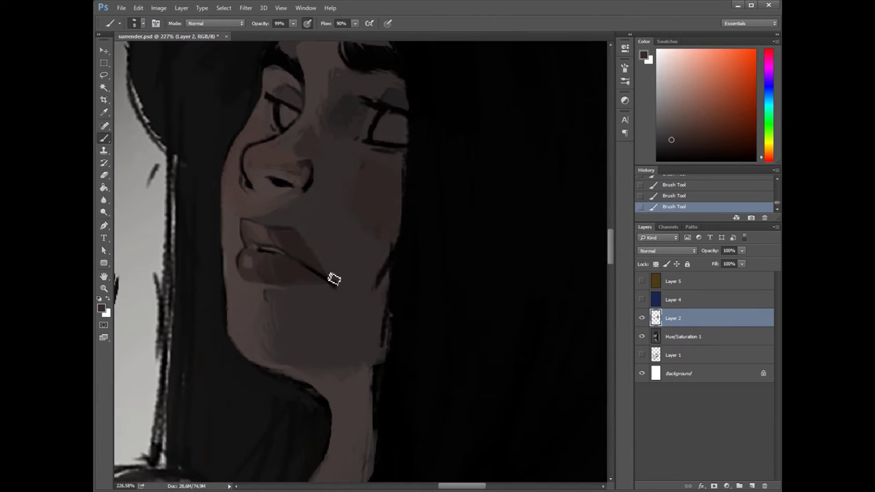
pyautogui.hotkey('ctrl', 'alt', 'z')
# Step: Redraw the near eyebrow's inner end with fine black hair strokes, undoing unwanted strokes
pyautogui.moveTo(354, 323); pyautogui.dragTo(295, 365)
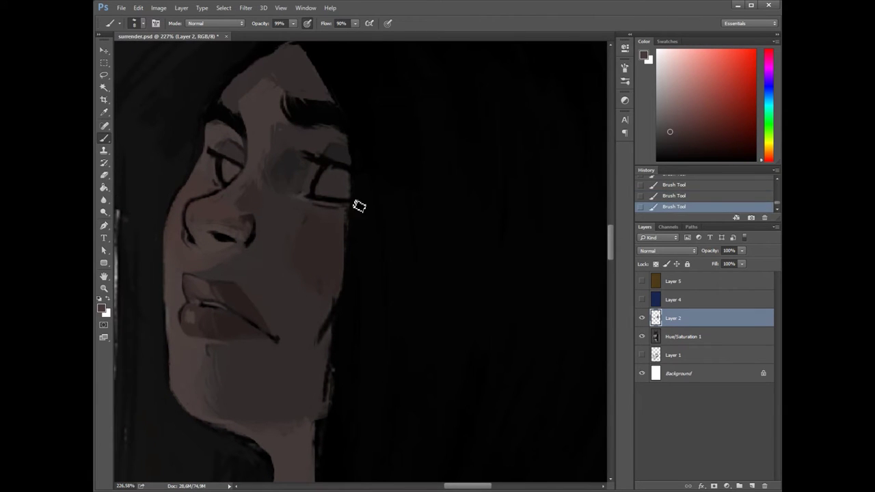
pyautogui.moveTo(359, 206); pyautogui.dragTo(260, 137)
pyautogui.rightClick(273, 127)
pyautogui.hotkey('ctrl', 'alt', 'z')
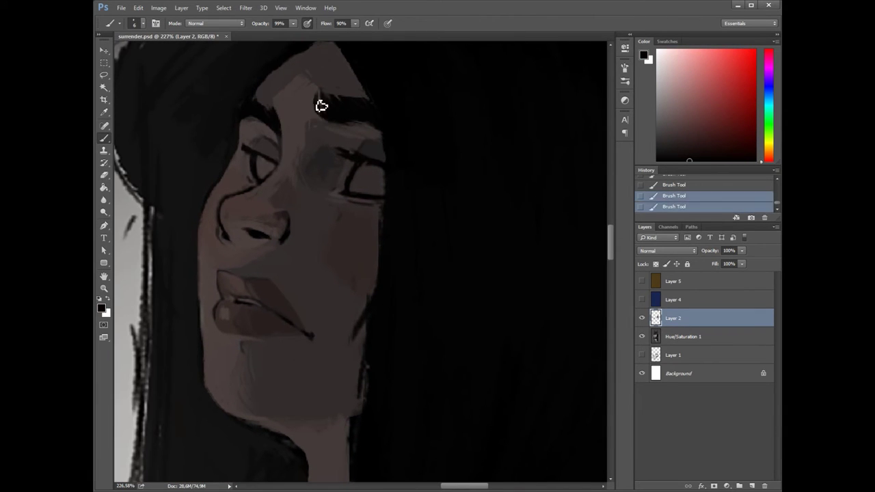
pyautogui.moveTo(340, 95); pyautogui.dragTo(237, 129)
pyautogui.scroll(-5, 352, 128)
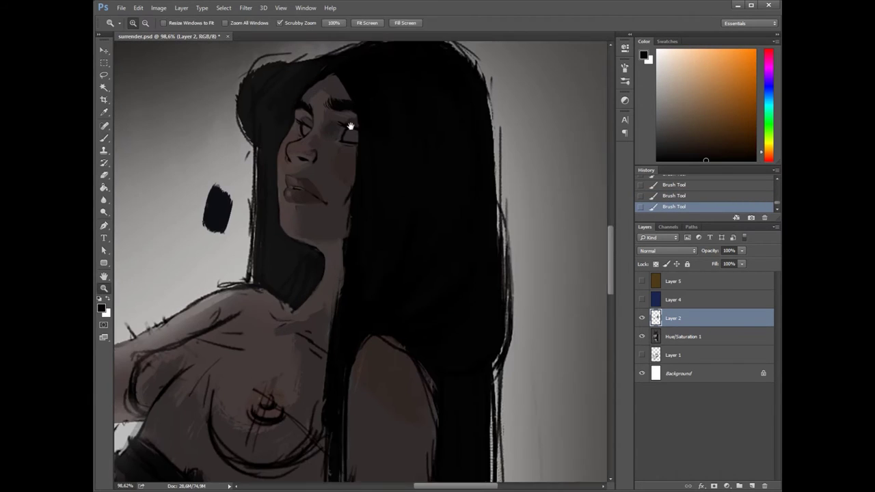
# Step: Brush a lighter sampled skin tone over the shoulder and the neck just below the jaw
pyautogui.moveTo(366, 264); pyautogui.dragTo(311, 196)
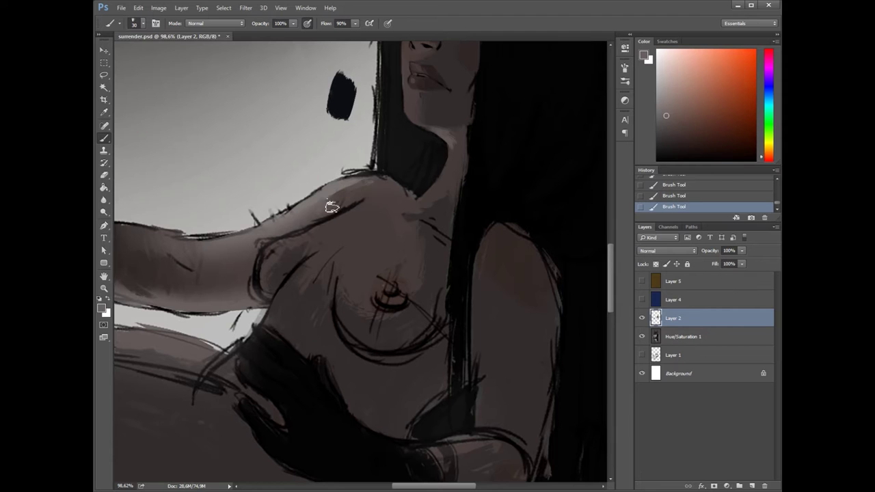
pyautogui.moveTo(424, 217)
pyautogui.mouseDown()
pyautogui.moveTo(398, 258)
pyautogui.moveTo(250, 332)
pyautogui.moveTo(354, 332)
pyautogui.moveTo(440, 356)
pyautogui.moveTo(192, 174)
pyautogui.mouseUp()
pyautogui.press('9')
pyautogui.press('z')
pyautogui.moveTo(437, 164); pyautogui.dragTo(499, 165)
pyautogui.press('b')
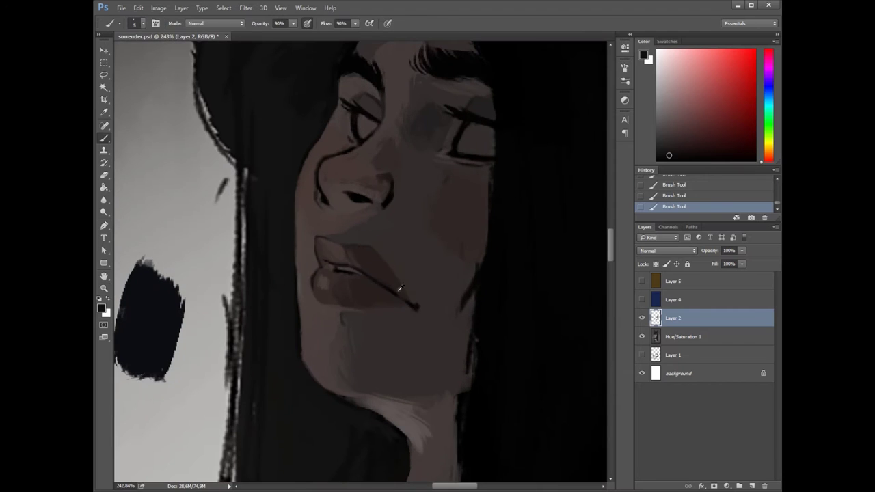
# Step: Touch up the mouth area, flip the canvas horizontally, and work on the outstretched arm's edges with sampled tones, undoing unwanted strokes
pyautogui.moveTo(320, 258); pyautogui.dragTo(353, 223)
pyautogui.keyDown('alt'); pyautogui.click(298, 254); pyautogui.keyUp('alt')
pyautogui.keyDown('alt'); pyautogui.click(347, 225); pyautogui.keyUp('alt')
pyautogui.hotkey('ctrl', 'shift', 'h')
pyautogui.moveTo(424, 245); pyautogui.dragTo(366, 187)
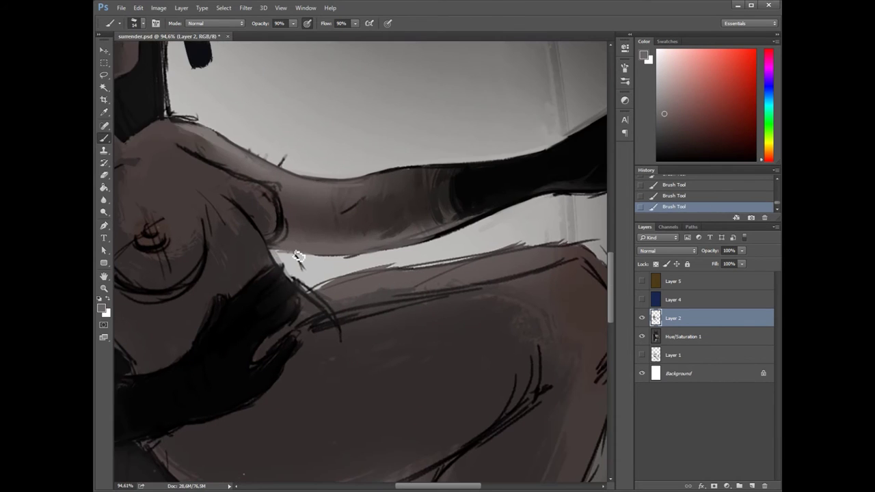
pyautogui.press('0')
pyautogui.hotkey('ctrl', 'alt', 'z')
pyautogui.moveTo(376, 276); pyautogui.dragTo(434, 250)
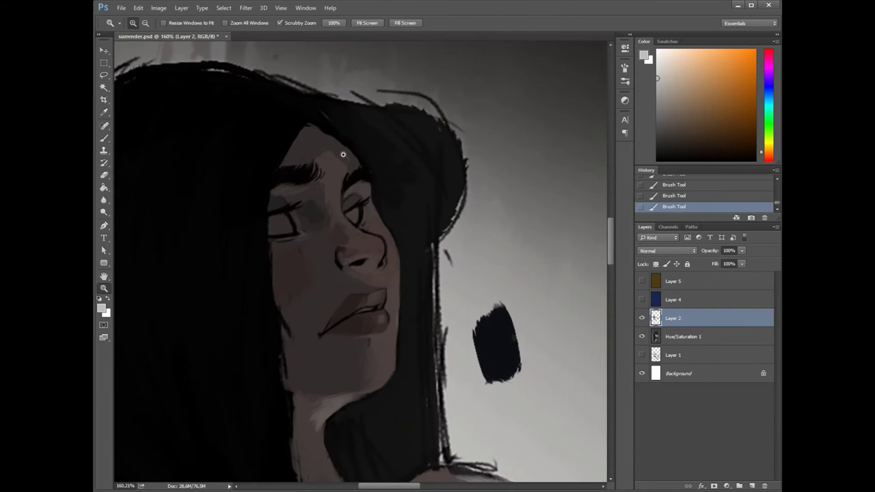
# Step: Flip the canvas back horizontally and refine the lower face with sampled tones and a 6 px brush
pyautogui.keyDown('alt'); pyautogui.click(376, 200); pyautogui.keyUp('alt')
pyautogui.hotkey('ctrl', 'shift', 'z')
pyautogui.hotkey('ctrl', 'shift', 'z')
pyautogui.hotkey('ctrl', 'shift', 'z')
pyautogui.hotkey('ctrl', 'shift', 'z')
pyautogui.hotkey('ctrl', 'shift', 'h')
pyautogui.moveTo(388, 266)
pyautogui.mouseDown()
pyautogui.moveTo(319, 219)
pyautogui.moveTo(388, 212)
pyautogui.mouseUp()
pyautogui.moveTo(323, 281); pyautogui.dragTo(304, 296)
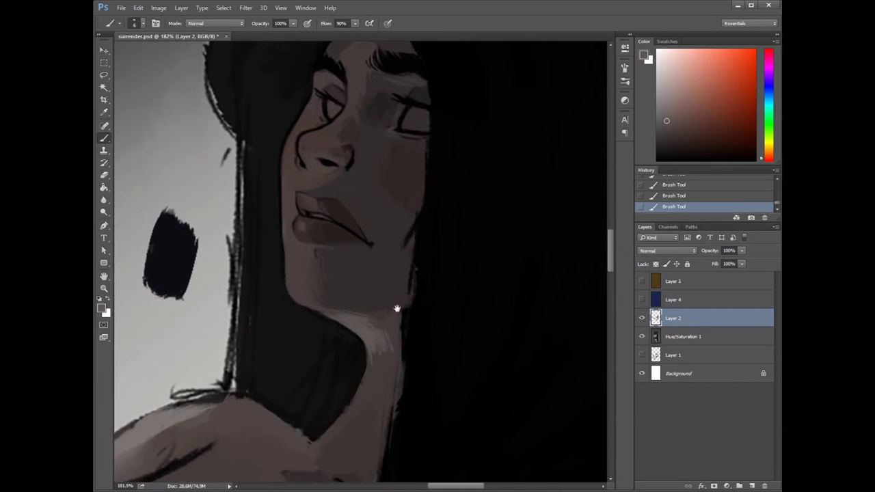
# Step: Clean up the contour between jaw and neck with the sampled dark hair colour
pyautogui.scroll(-2, 390, 335)
pyautogui.moveTo(420, 223); pyautogui.dragTo(374, 368)
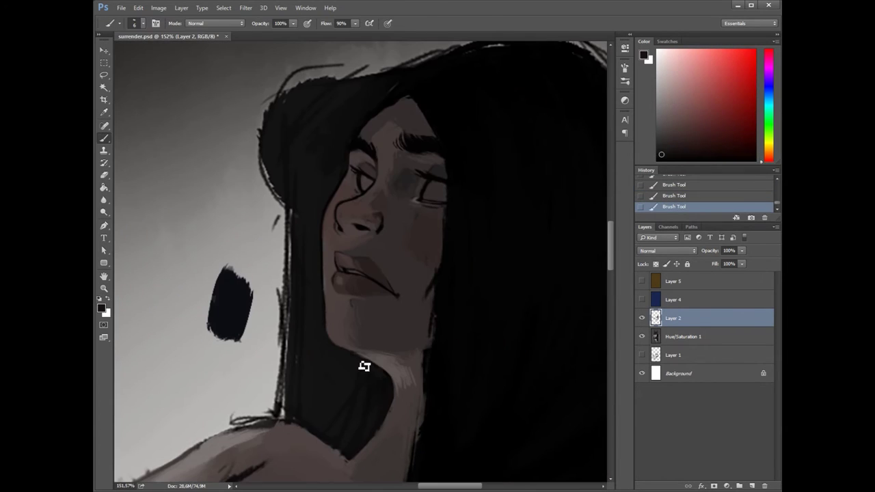
pyautogui.keyDown('alt'); pyautogui.click(374, 369); pyautogui.keyUp('alt')
pyautogui.scroll(-5, 365, 358)
pyautogui.scroll(5, 400, 348)
# Step: Switch to the 14 px textured brush and paint black into the hair mass on a rotated canvas, undoing the last stroke
pyautogui.rightClick(401, 342)
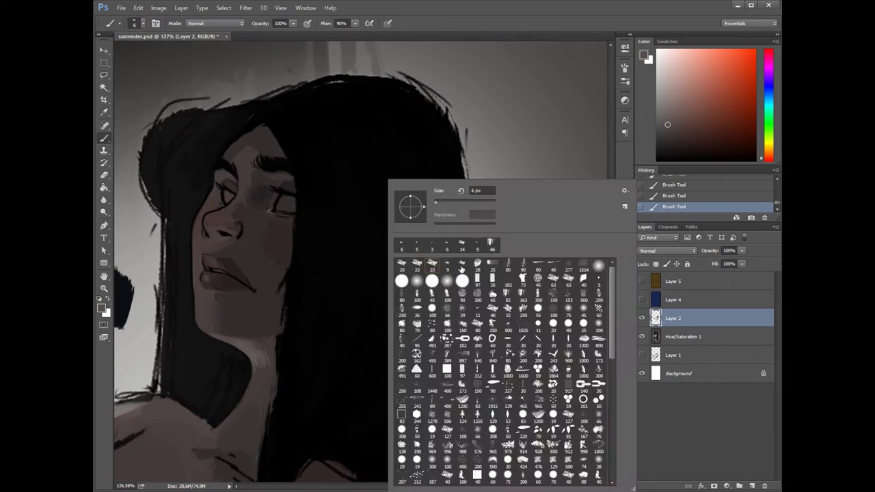
pyautogui.keyDown('alt'); pyautogui.click(347, 264); pyautogui.keyUp('alt')
pyautogui.moveTo(365, 217); pyautogui.dragTo(293, 385)
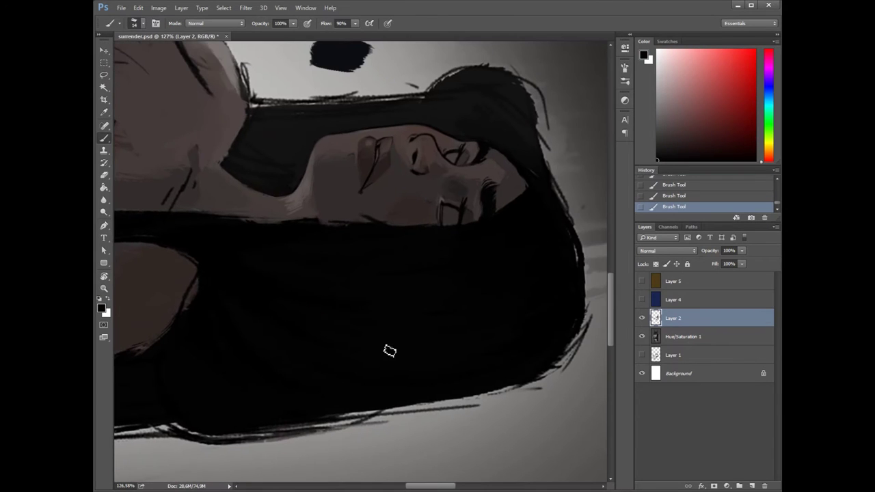
pyautogui.moveTo(389, 352); pyautogui.dragTo(329, 231)
pyautogui.moveTo(378, 320)
pyautogui.mouseDown()
pyautogui.moveTo(404, 307)
pyautogui.moveTo(433, 121)
pyautogui.mouseUp()
pyautogui.hotkey('ctrl', 'z')
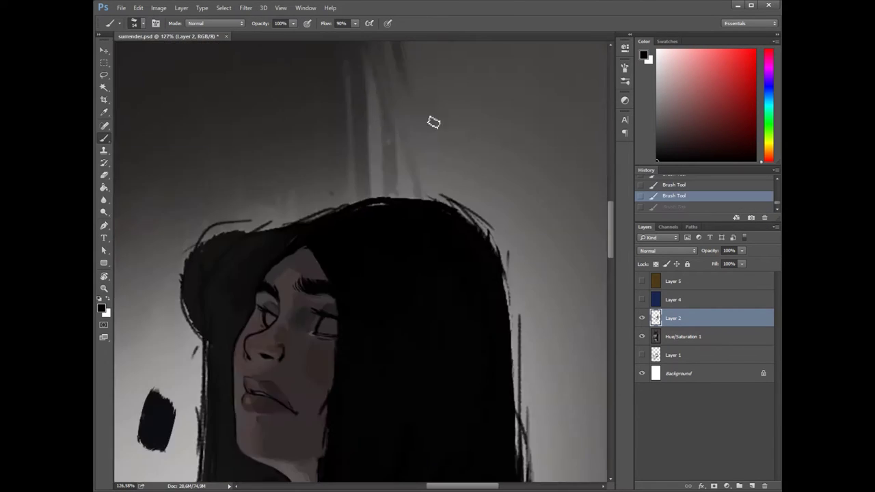
# Step: Add a new layer directly beneath Layer 2 for the background painting and return to the Brush tool
pyautogui.press('z')
pyautogui.hotkey('ctrl', '0')
pyautogui.keyDown('ctrl'); pyautogui.click(752, 486); pyautogui.keyUp('ctrl')
pyautogui.press('b')
pyautogui.rightClick(314, 184)
pyautogui.press('Escape')
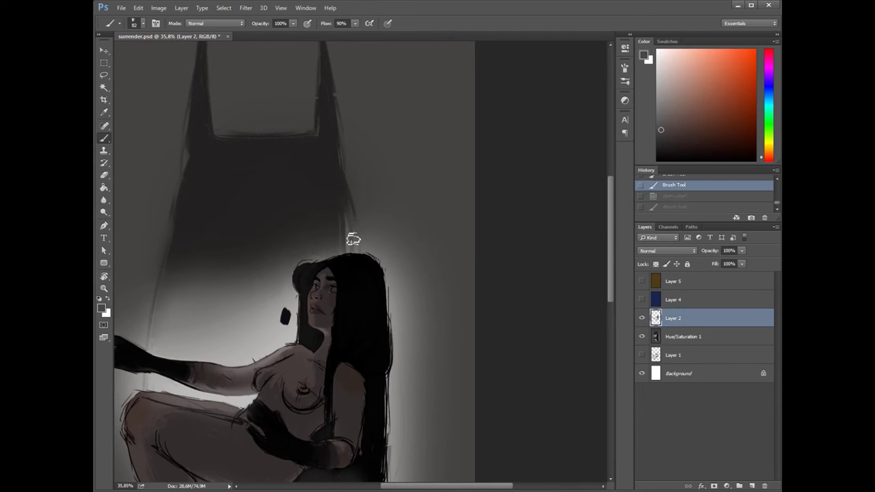
# Step: Blend the horned silhouette's lower edge into the glow with a large brush at 50% opacity, sampling backdrop greys
pyautogui.keyDown('alt'); pyautogui.click(326, 200); pyautogui.keyUp('alt')
pyautogui.keyDown('alt'); pyautogui.click(199, 287); pyautogui.keyUp('alt')
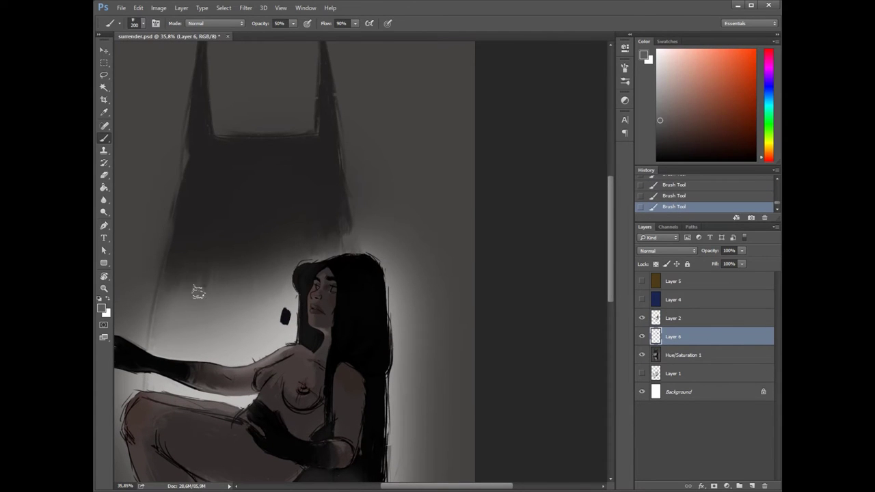
pyautogui.moveTo(196, 290); pyautogui.dragTo(279, 279)
pyautogui.keyDown('alt'); pyautogui.click(261, 266); pyautogui.keyUp('alt')
pyautogui.scroll(-2, 249, 283)
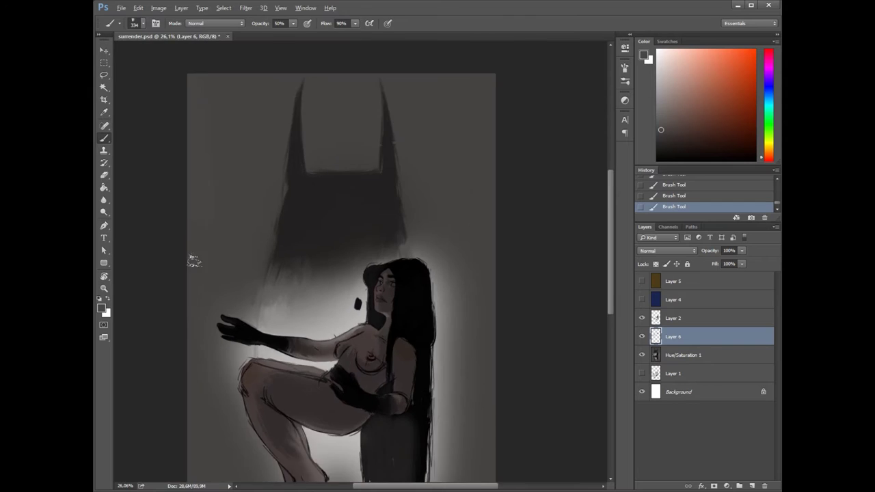
pyautogui.keyDown('alt'); pyautogui.click(222, 245); pyautogui.keyUp('alt')
pyautogui.scroll(-2, 209, 256)
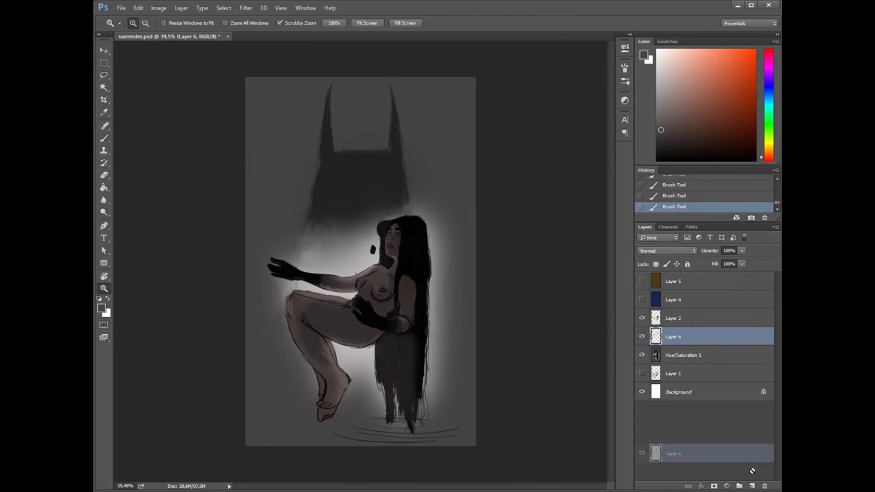
# Step: Pull vertical streaks down from the silhouette's lower edge with sampled dark and light greys, undoing an unwanted stroke
pyautogui.scroll(3, 264, 303)
pyautogui.scroll(3, 264, 303)
pyautogui.press('0')
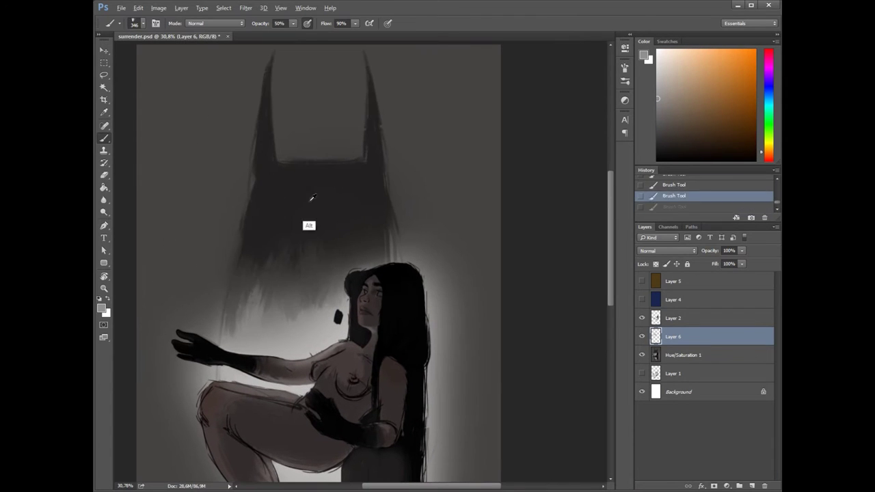
pyautogui.keyDown('alt'); pyautogui.click(311, 198); pyautogui.keyUp('alt')
pyautogui.press('0')
pyautogui.moveTo(236, 330); pyautogui.dragTo(265, 154)
pyautogui.keyDown('alt'); pyautogui.click(252, 280); pyautogui.keyUp('alt')
pyautogui.keyDown('alt'); pyautogui.click(255, 242); pyautogui.keyUp('alt')
# Step: Soften the streaks between the silhouette and the glow with sampled greys, lowering the brush opacity to 30%
pyautogui.keyDown('alt'); pyautogui.click(297, 324); pyautogui.keyUp('alt')
pyautogui.keyDown('alt'); pyautogui.click(223, 321); pyautogui.keyUp('alt')
pyautogui.press('2')
pyautogui.press('9')
pyautogui.moveTo(296, 270)
pyautogui.mouseDown()
pyautogui.moveTo(306, 210)
pyautogui.moveTo(245, 330)
pyautogui.moveTo(293, 135)
pyautogui.mouseUp()
pyautogui.press('3')
pyautogui.keyDown('alt'); pyautogui.click(286, 204); pyautogui.keyUp('alt')
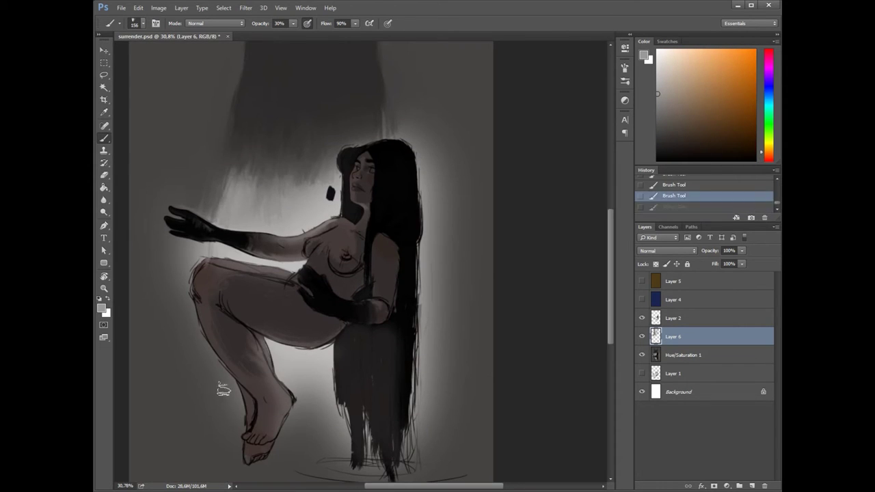
# Step: Streak sampled greys vertically through the backdrop around the legs and hair at 30% opacity, undoing the last stroke
pyautogui.keyDown('alt'); pyautogui.click(209, 350); pyautogui.keyUp('alt')
pyautogui.moveTo(209, 350); pyautogui.dragTo(196, 360)
pyautogui.keyDown('alt'); pyautogui.click(303, 377); pyautogui.keyUp('alt')
pyautogui.keyDown('alt'); pyautogui.click(304, 383); pyautogui.keyUp('alt')
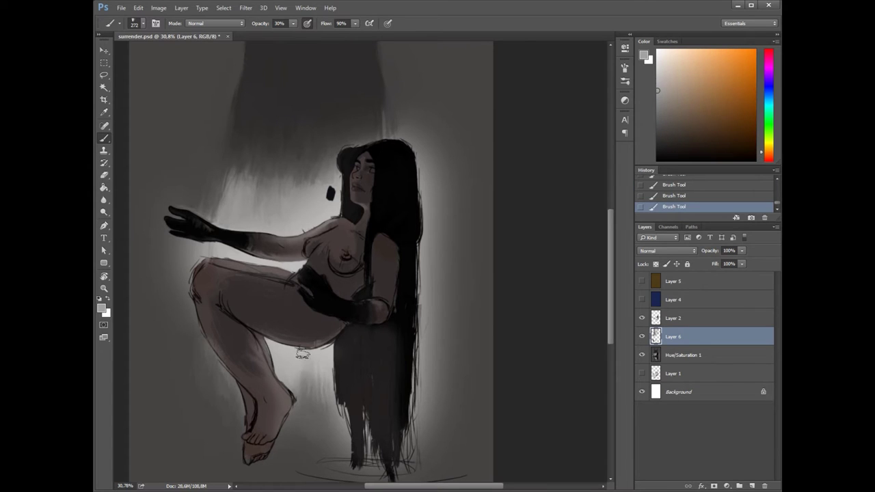
pyautogui.moveTo(396, 130); pyautogui.dragTo(349, 225)
pyautogui.moveTo(374, 272); pyautogui.dragTo(377, 205)
pyautogui.keyDown('alt'); pyautogui.click(266, 263); pyautogui.keyUp('alt')
pyautogui.moveTo(266, 294)
pyautogui.mouseDown()
pyautogui.moveTo(327, 271)
pyautogui.moveTo(372, 453)
pyautogui.mouseUp()
pyautogui.hotkey('ctrl', 'z')
# Step: Reshape the silhouette's two tall horns into forked antlers
pyautogui.moveTo(335, 152); pyautogui.dragTo(333, 108)
pyautogui.moveTo(264, 103); pyautogui.dragTo(248, 140)
pyautogui.moveTo(238, 229); pyautogui.dragTo(225, 147)
pyautogui.moveTo(366, 224); pyautogui.dragTo(353, 103)
# Step: Paint smaller side branches on both sides of the antlers and tidy their tips with sampled greys
pyautogui.press('v')
pyautogui.scroll(1, 367, 176)
pyautogui.press('b')
pyautogui.moveTo(223, 134); pyautogui.dragTo(204, 85)
pyautogui.moveTo(370, 199); pyautogui.dragTo(396, 156)
pyautogui.scroll(1, 231, 180)
pyautogui.keyDown('alt'); pyautogui.click(231, 180); pyautogui.keyUp('alt')
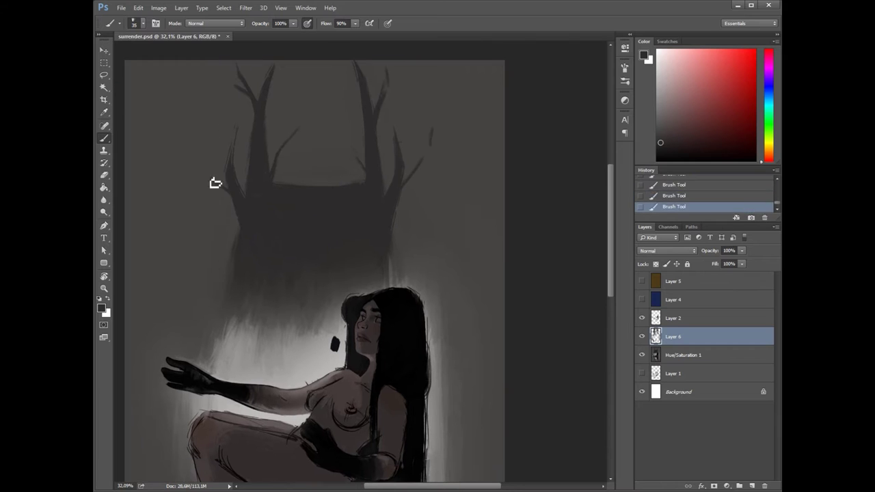
pyautogui.keyDown('alt'); pyautogui.click(402, 195); pyautogui.keyUp('alt')
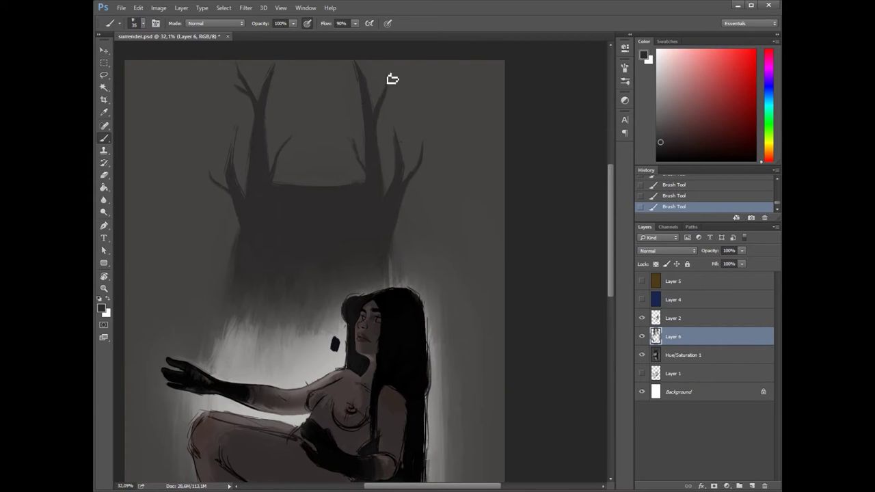
# Step: Blend the silhouette's lower fade and the area above the woman's head with sampled greys at about 30% opacity
pyautogui.press('3')
pyautogui.scroll(-3, 387, 98)
pyautogui.scroll(5, 251, 181)
pyautogui.keyDown('alt'); pyautogui.click(251, 181); pyautogui.keyUp('alt')
pyautogui.moveTo(251, 182); pyautogui.dragTo(186, 219)
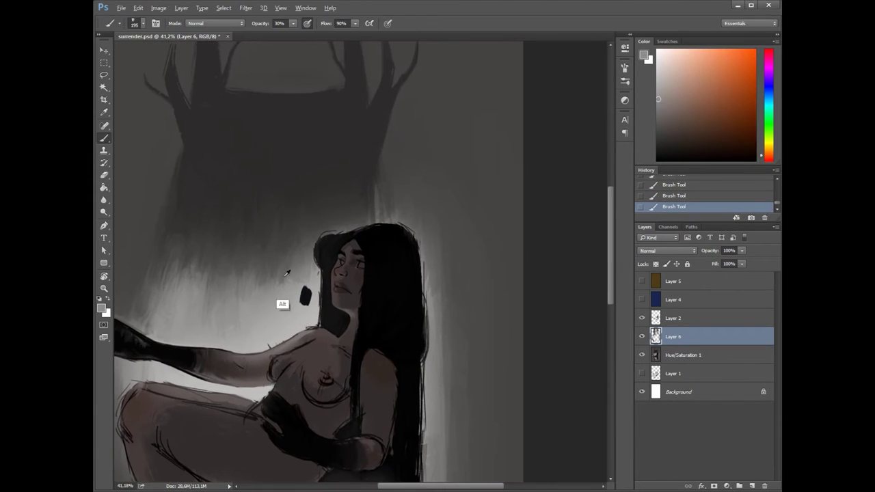
pyautogui.keyDown('alt'); pyautogui.click(203, 316); pyautogui.keyUp('alt')
pyautogui.keyDown('alt'); pyautogui.click(376, 205); pyautogui.keyUp('alt')
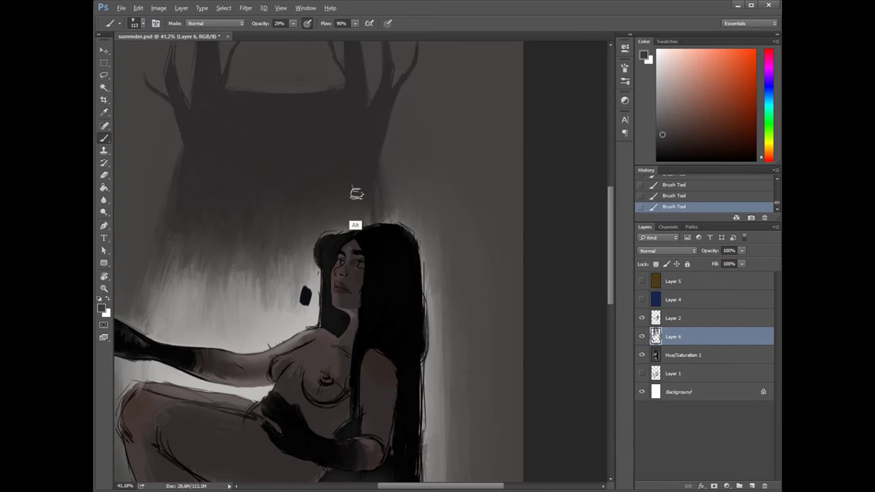
# Step: Erase the Layer 6 background paint that overlaps the outstretched gloved hand and arm
pyautogui.press('e')
pyautogui.scroll(2, 244, 239)
pyautogui.moveTo(273, 264); pyautogui.dragTo(440, 205)
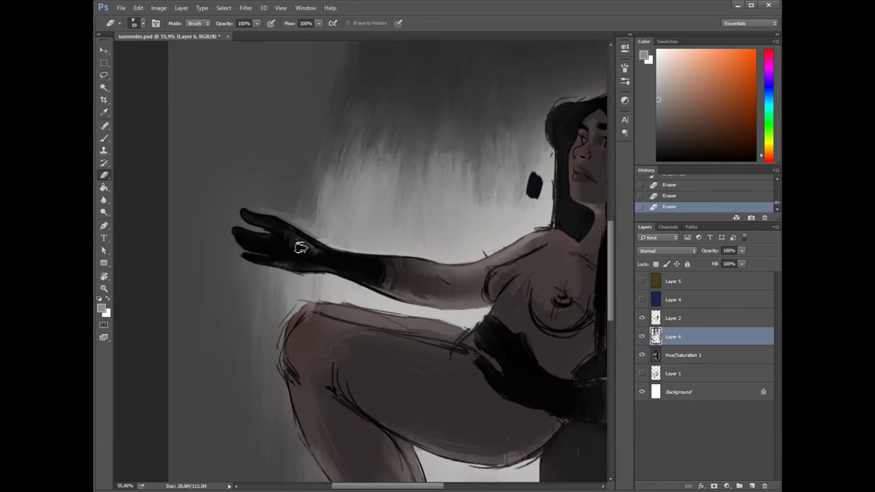
pyautogui.scroll(3, 273, 253)
pyautogui.scroll(-3, 319, 249)
pyautogui.press('b')
# Step: Switch to Layer 2 and paint light backdrop grey along the hair's outer edge, covering loose sketch lines
pyautogui.moveTo(478, 303); pyautogui.dragTo(348, 280)
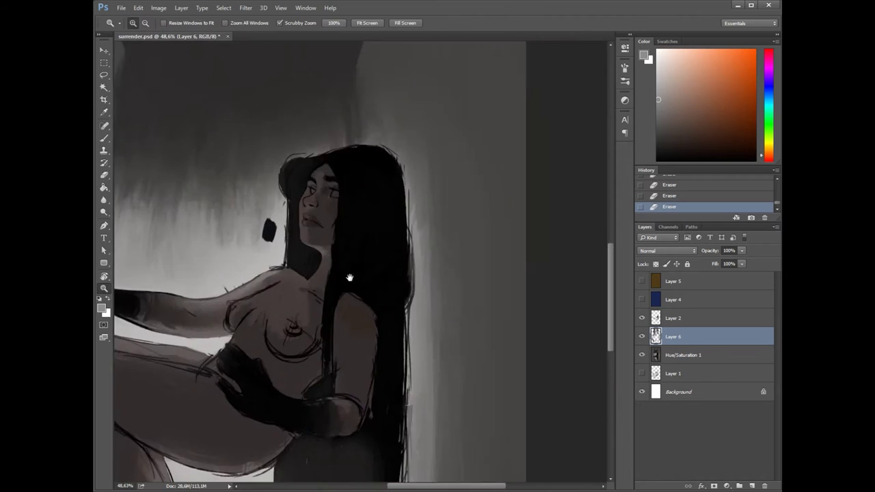
pyautogui.hotkey('alt', ']')
pyautogui.moveTo(439, 205)
pyautogui.mouseDown()
pyautogui.moveTo(410, 206)
pyautogui.moveTo(414, 321)
pyautogui.mouseUp()
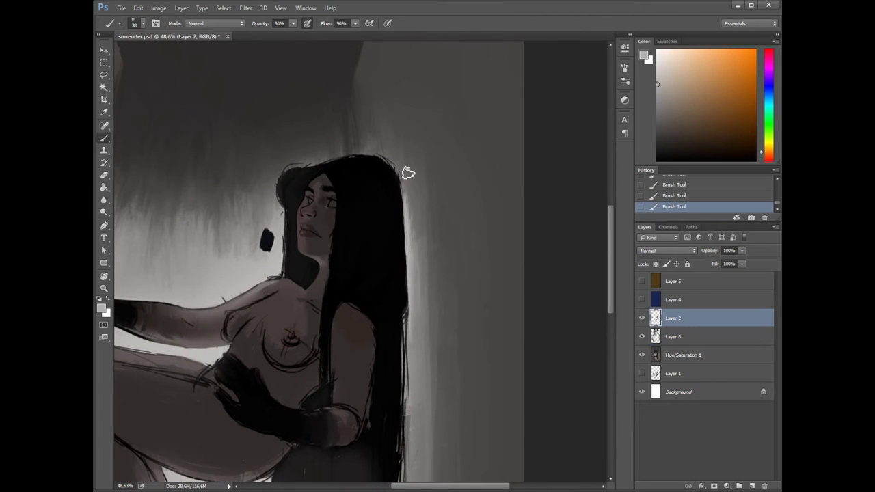
pyautogui.press('3')
# Step: Darken the lower hair below the bent arm with a sampled near-black, undoing unwanted strokes and setting the opacity to 99%
pyautogui.scroll(-3, 326, 236)
pyautogui.keyDown('alt'); pyautogui.click(340, 185); pyautogui.keyUp('alt')
pyautogui.press('0')
pyautogui.moveTo(325, 286); pyautogui.dragTo(341, 169)
pyautogui.hotkey('ctrl', 'z')
pyautogui.hotkey('ctrl', 'z')
pyautogui.press('9')
pyautogui.press('9')
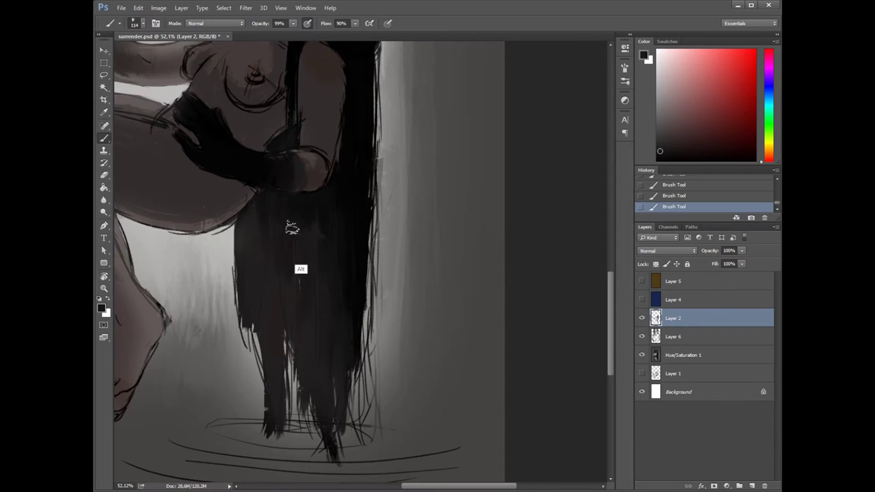
# Step: Strengthen the hair behind the shoulder and upper arm with solid black at 100% opacity and a 15 px brush
pyautogui.scroll(5, 289, 180)
pyautogui.press('0')
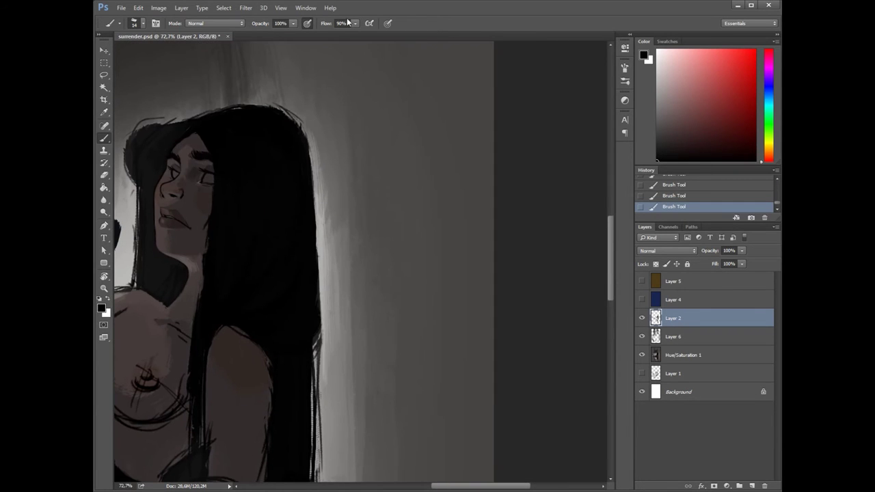
pyautogui.rightClick(356, 185)
pyautogui.press('Escape')
pyautogui.moveTo(318, 359); pyautogui.dragTo(348, 295)
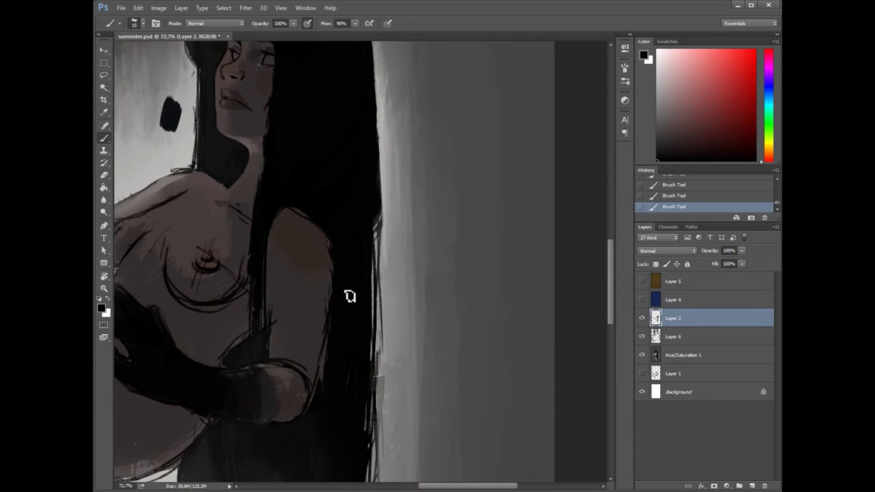
pyautogui.moveTo(379, 145); pyautogui.dragTo(355, 301)
# Step: Undo the latest strokes on the upper arm and clean the hair's outer contour with light backdrop grey
pyautogui.scroll(-3, 355, 301)
pyautogui.keyDown('alt'); pyautogui.click(285, 260); pyautogui.keyUp('alt')
pyautogui.hotkey('ctrl', 'alt', 'z')
pyautogui.hotkey('ctrl', 'alt', 'z')
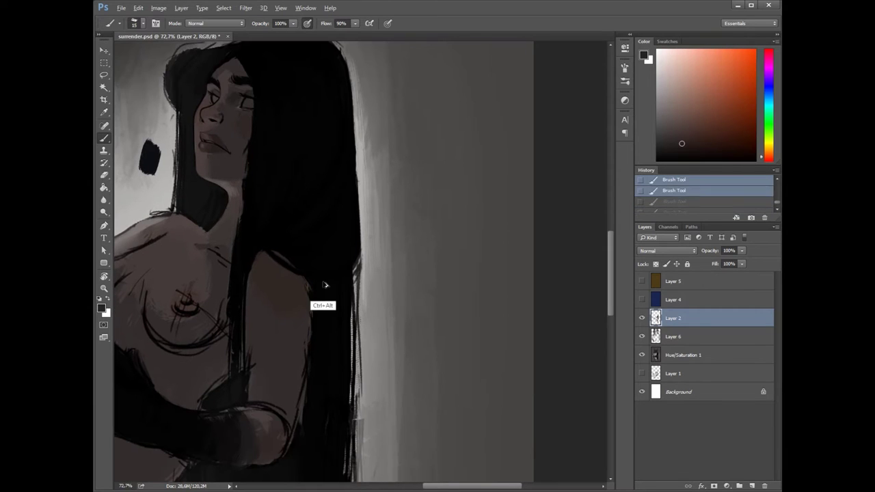
pyautogui.scroll(-5, 342, 206)
pyautogui.moveTo(362, 149); pyautogui.dragTo(354, 187)
pyautogui.hotkey('ctrl', '-')
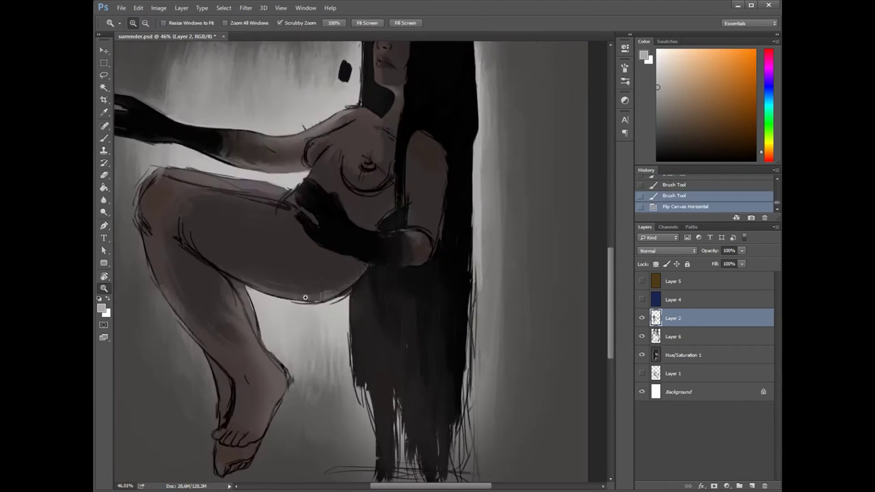
# Step: Flip the canvas horizontally and back, and tidy the hair's crown and outer edge using black and sampled tones
pyautogui.hotkey('ctrl', 'shift', 'h')
pyautogui.hotkey('ctrl', '+')
pyautogui.press('d')
pyautogui.scroll(3, 301, 212)
pyautogui.hotkey('ctrl', 'shift', 'h')
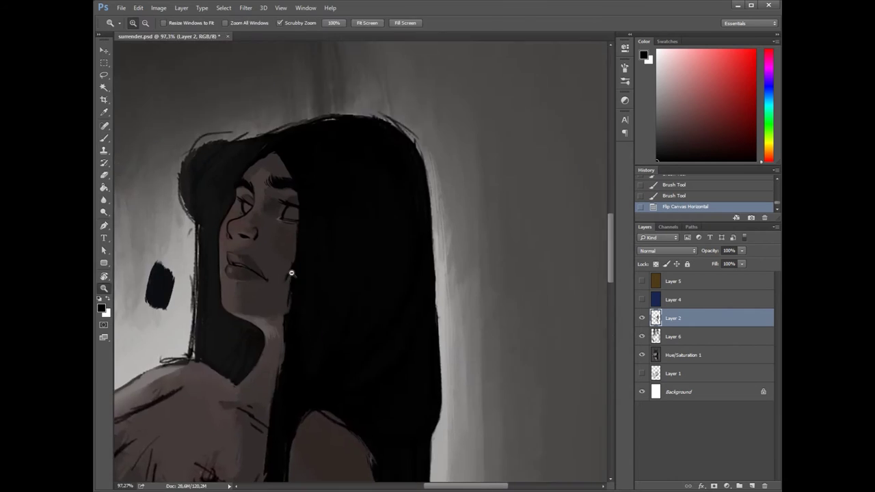
pyautogui.keyDown('alt'); pyautogui.click(347, 322); pyautogui.keyUp('alt')
pyautogui.hotkey('ctrl', '+')
pyautogui.press('d')
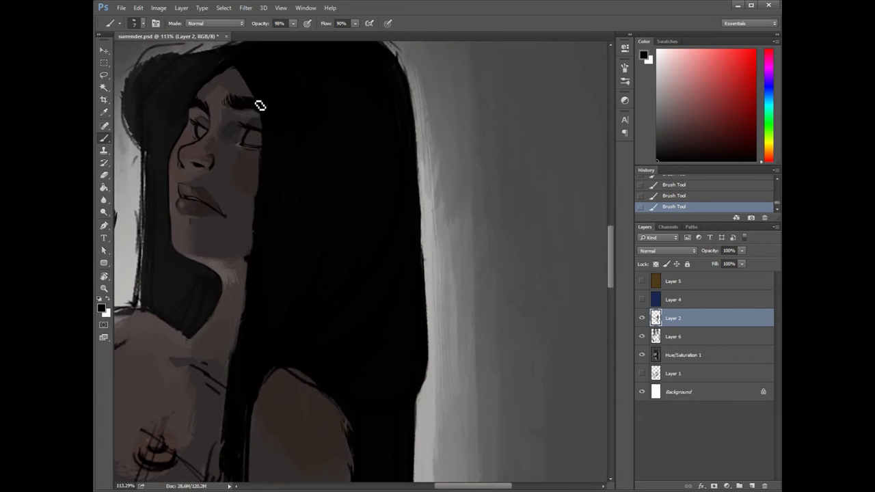
# Step: Rotate the canvas and paint a smoother black hair edge beside the face, down the neck and across the chest
pyautogui.press('r')
pyautogui.moveTo(260, 107); pyautogui.dragTo(248, 219)
pyautogui.moveTo(332, 321); pyautogui.dragTo(370, 229)
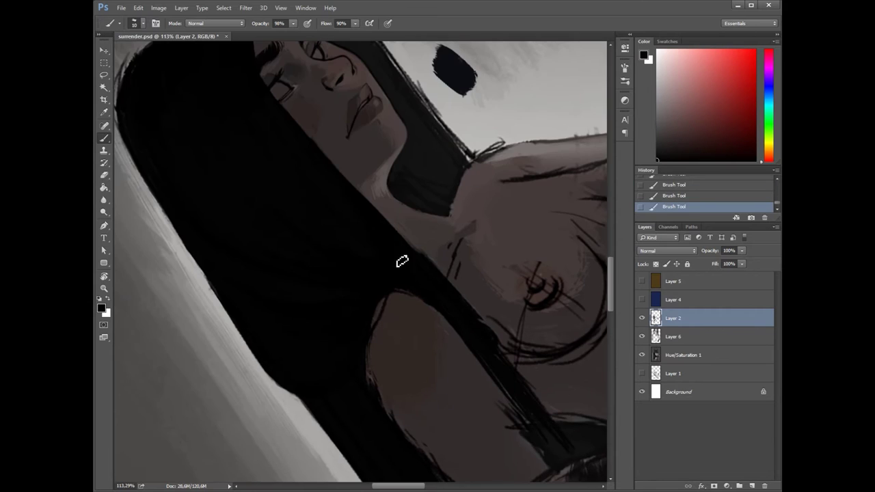
pyautogui.moveTo(415, 269); pyautogui.dragTo(453, 250)
pyautogui.hotkey('ctrl', '-')
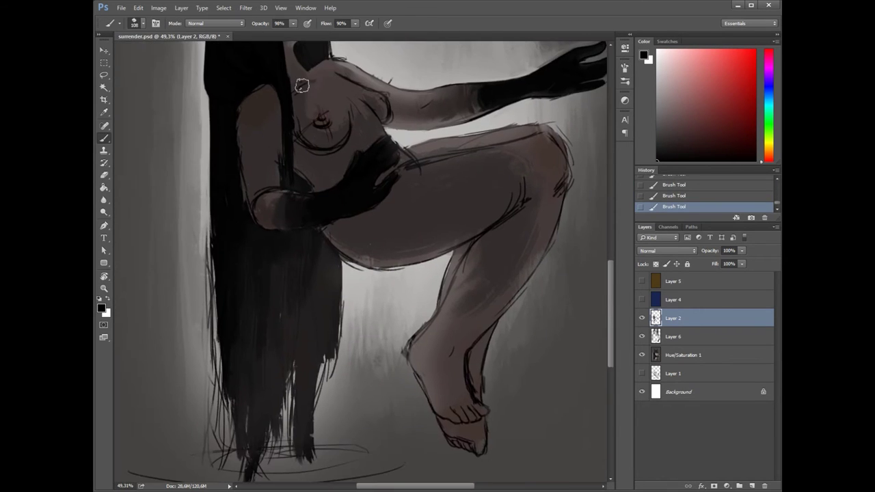
# Step: Flip the canvas horizontally and fill out the long hair's lower ends on Layer 6 with dark grey using a 29 px brush
pyautogui.hotkey('ctrl', 'shift', 'h')
pyautogui.rightClick(343, 179)
pyautogui.click(319, 191)
pyautogui.scroll(-1, 344, 244)
pyautogui.moveTo(344, 244)
pyautogui.mouseDown()
pyautogui.moveTo(339, 179)
pyautogui.moveTo(469, 231)
pyautogui.moveTo(403, 168)
pyautogui.moveTo(389, 210)
pyautogui.mouseUp()
pyautogui.hotkey('alt', '[')
pyautogui.scroll(-3, 419, 210)
pyautogui.moveTo(369, 349); pyautogui.dragTo(342, 151)
pyautogui.keyDown('alt'); pyautogui.click(303, 455); pyautogui.keyUp('alt')
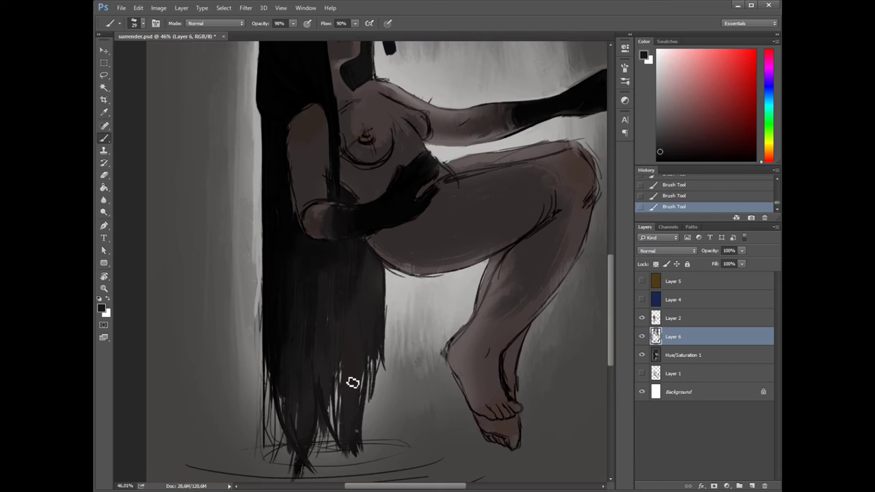
# Step: Cover the loose sketch lines beside the hair tips on Layer 2 with sampled grey, and sample a light backdrop tone for Hue/Saturation 1
pyautogui.scroll(-1, 372, 366)
pyautogui.keyDown('alt'); pyautogui.click(244, 420); pyautogui.keyUp('alt')
pyautogui.hotkey('alt', ']')
pyautogui.scroll(-1, 357, 406)
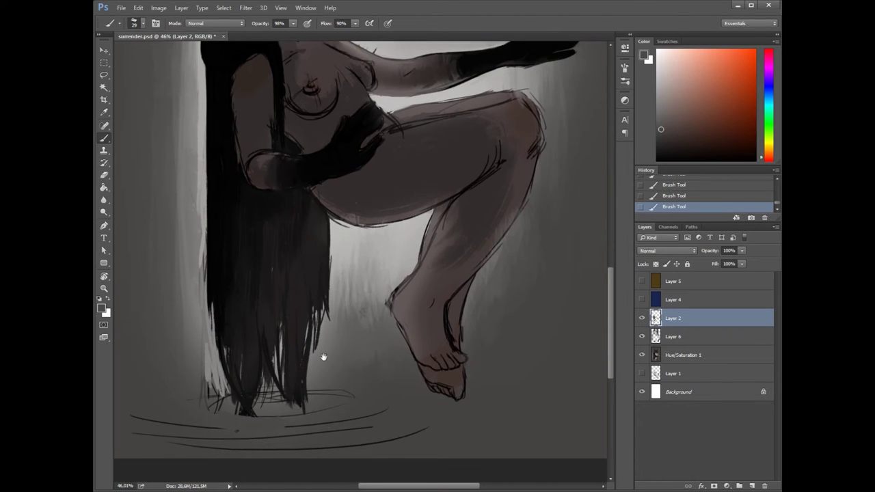
pyautogui.moveTo(197, 424); pyautogui.dragTo(205, 417)
pyautogui.keyDown('alt'); pyautogui.click(216, 315); pyautogui.keyUp('alt')
pyautogui.hotkey('alt', '[')
pyautogui.hotkey('alt', '[')
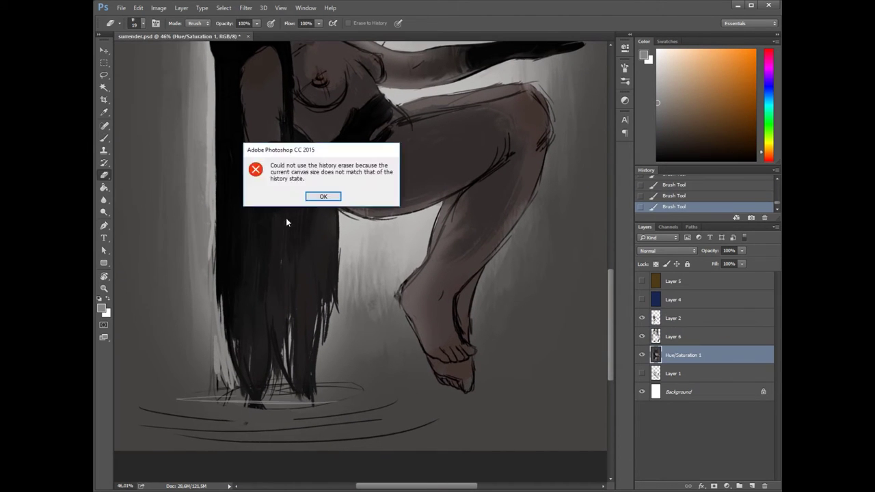
# Step: Flip the canvas and try thin light-grey water ripple lines around the hair tips
pyautogui.keyDown('alt'); pyautogui.click(157, 385); pyautogui.keyUp('alt')
pyautogui.hotkey('ctrl', 'alt', 'f')
pyautogui.click(336, 407)
pyautogui.moveTo(448, 403)
pyautogui.mouseDown()
pyautogui.moveTo(332, 405)
pyautogui.moveTo(313, 390)
pyautogui.mouseUp()
pyautogui.keyDown('alt'); pyautogui.click(396, 395); pyautogui.keyUp('alt')
pyautogui.hotkey('alt', ']')
pyautogui.hotkey('alt', ']')
pyautogui.keyDown('alt'); pyautogui.click(297, 413); pyautogui.keyUp('alt')
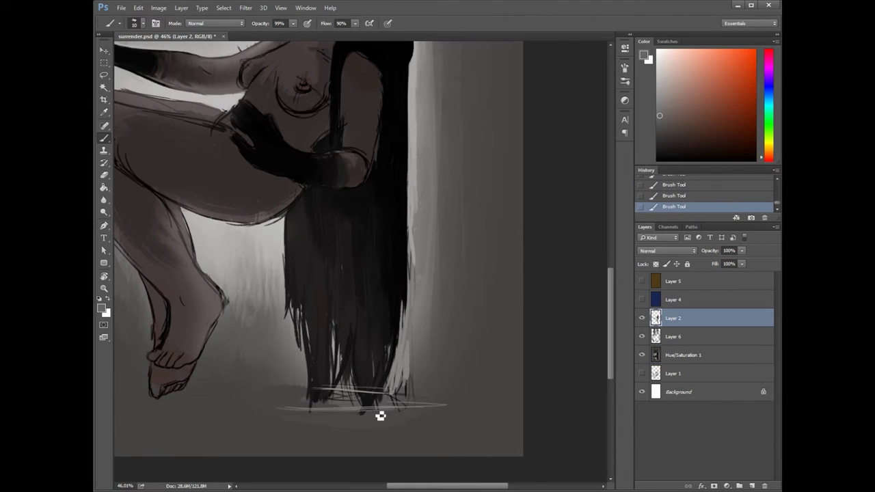
# Step: Undo the latest strokes around the hair tips
pyautogui.hotkey('ctrl', 'alt', 'z')
pyautogui.hotkey('ctrl', 'alt', 'z')
pyautogui.hotkey('ctrl', 'alt', 'z')
pyautogui.hotkey('ctrl', 'alt', 'z')
pyautogui.hotkey('ctrl', 'alt', 'z')
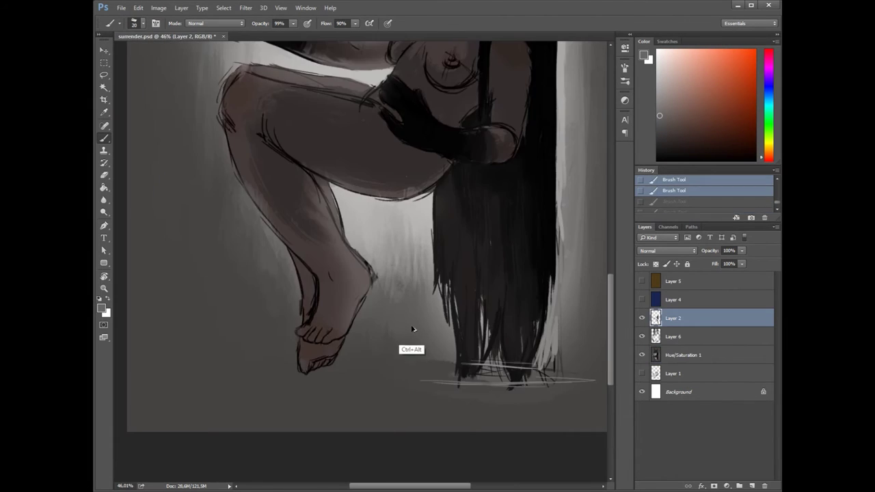
# Step: Paint broad backdrop grey over the ripple lines beneath the hair tips on the Hue/Saturation 1 layer
pyautogui.hotkey('alt', '[')
pyautogui.hotkey('alt', '[')
pyautogui.moveTo(409, 373)
pyautogui.mouseDown()
pyautogui.moveTo(379, 384)
pyautogui.moveTo(228, 363)
pyautogui.mouseUp()
pyautogui.press('e')
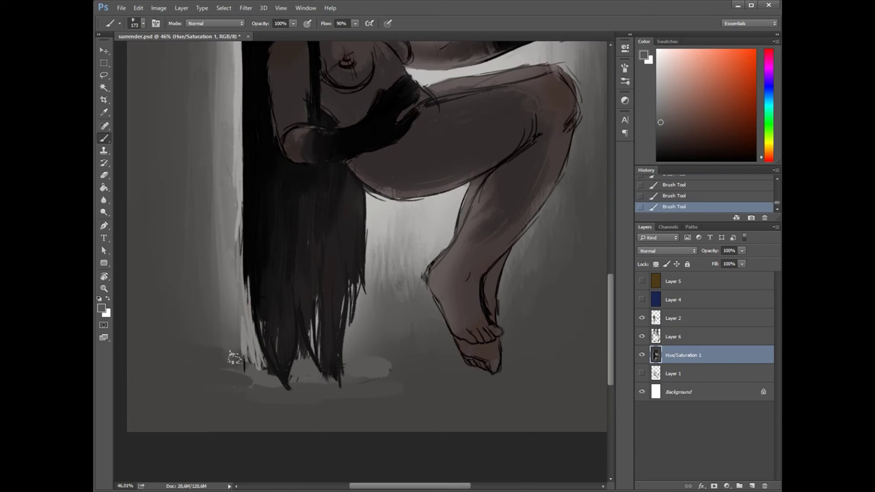
pyautogui.moveTo(287, 387); pyautogui.dragTo(338, 380)
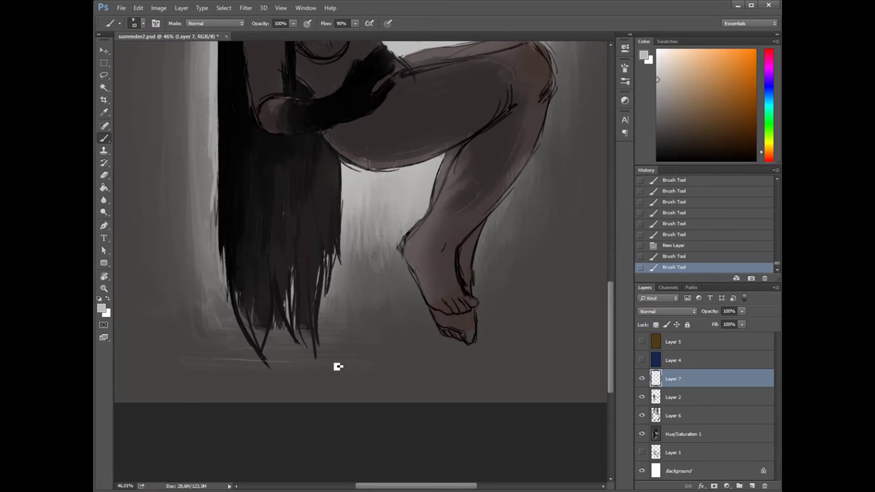
# Step: Draw thin light-grey water ripples around the hair tips on Layer 7, lowering the brush opacity to 50% and undoing unwanted strokes
pyautogui.moveTo(229, 341); pyautogui.dragTo(393, 352)
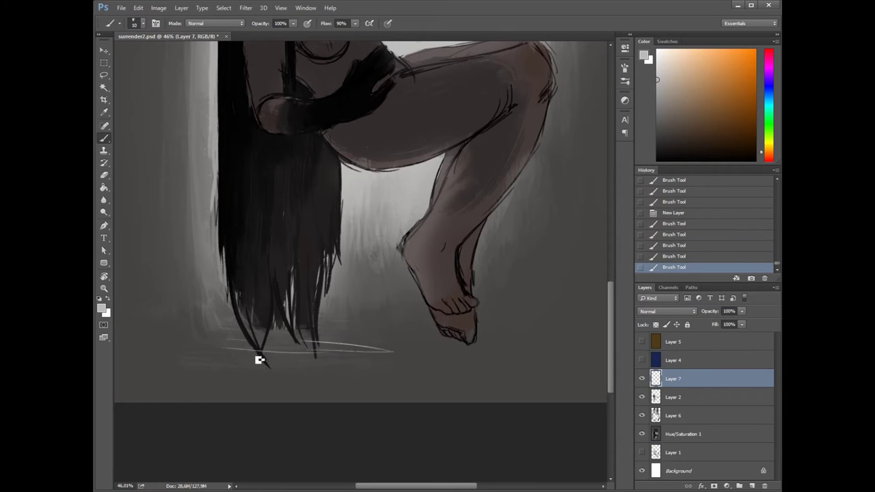
pyautogui.press('5')
pyautogui.moveTo(152, 367); pyautogui.dragTo(346, 364)
pyautogui.hotkey('ctrl', 'z')
pyautogui.keyDown('alt'); pyautogui.click(256, 366); pyautogui.keyUp('alt')
pyautogui.keyDown('alt'); pyautogui.click(259, 342); pyautogui.keyUp('alt')
pyautogui.hotkey('ctrl', 'z')
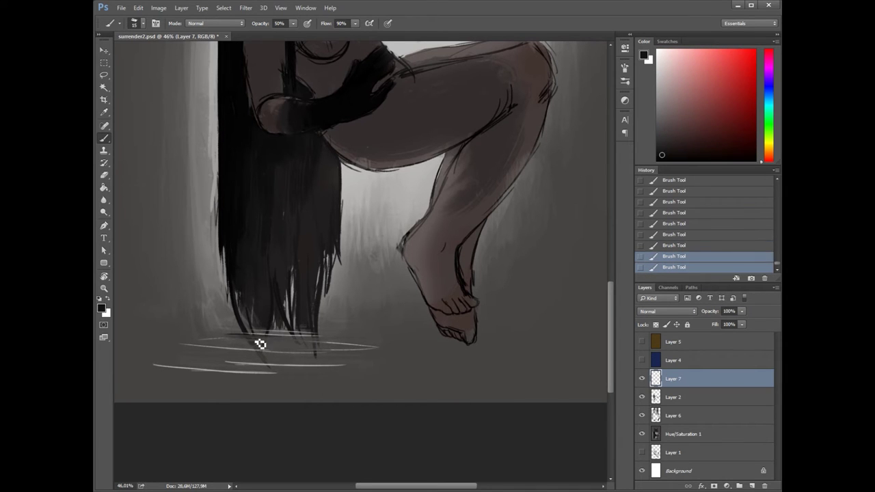
# Step: Flip the canvas horizontally, apply a free transform to the ripple layer, and flip the canvas back
pyautogui.hotkey('ctrl', 'shift', 'h')
pyautogui.hotkey('ctrl', 't')
pyautogui.press('Return')
pyautogui.hotkey('ctrl', 'shift', 'h')
pyautogui.press('z')
pyautogui.hotkey('ctrl', '-')
pyautogui.hotkey('ctrl', '-')
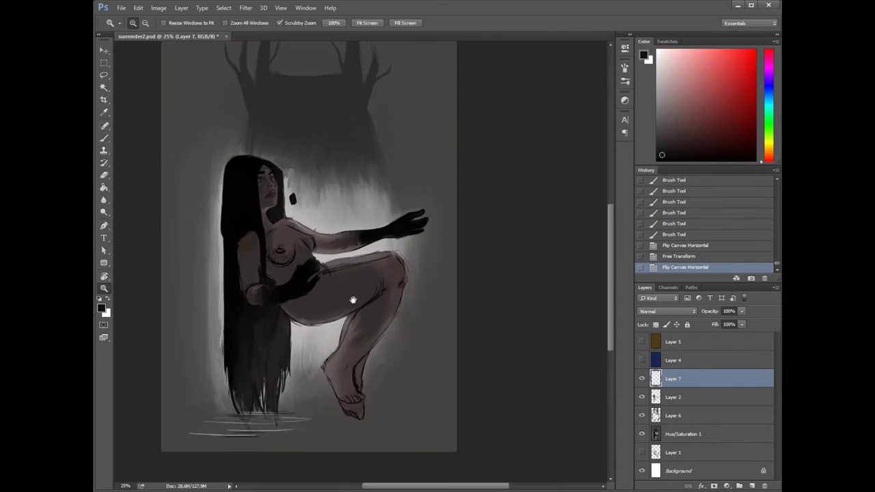
# Step: Flip the canvas horizontally and glaze sampled greys on Layer 6 at about 30% opacity over the backdrop beside the hair and face
pyautogui.hotkey('ctrl', 'shift', 'h')
pyautogui.click(642, 379)
pyautogui.hotkey('alt', '[')
pyautogui.hotkey('alt', '[')
pyautogui.press('b')
pyautogui.scroll(3, 353, 199)
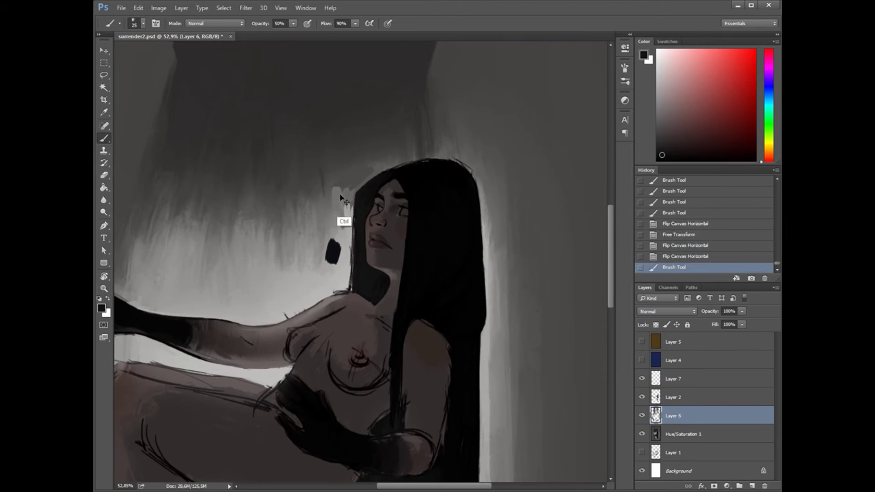
pyautogui.moveTo(341, 205)
pyautogui.mouseDown()
pyautogui.moveTo(346, 219)
pyautogui.moveTo(377, 162)
pyautogui.moveTo(363, 205)
pyautogui.mouseUp()
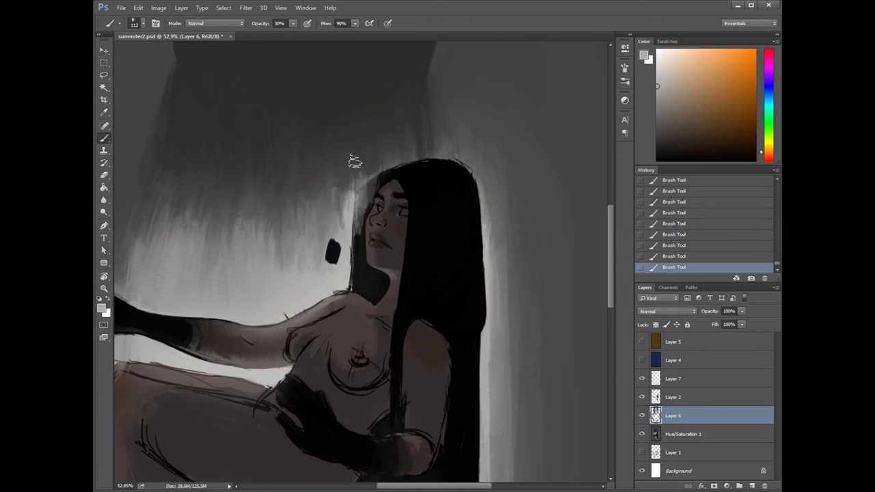
pyautogui.keyDown('alt'); pyautogui.click(349, 259); pyautogui.keyUp('alt')
pyautogui.keyDown('alt'); pyautogui.click(328, 119); pyautogui.keyUp('alt')
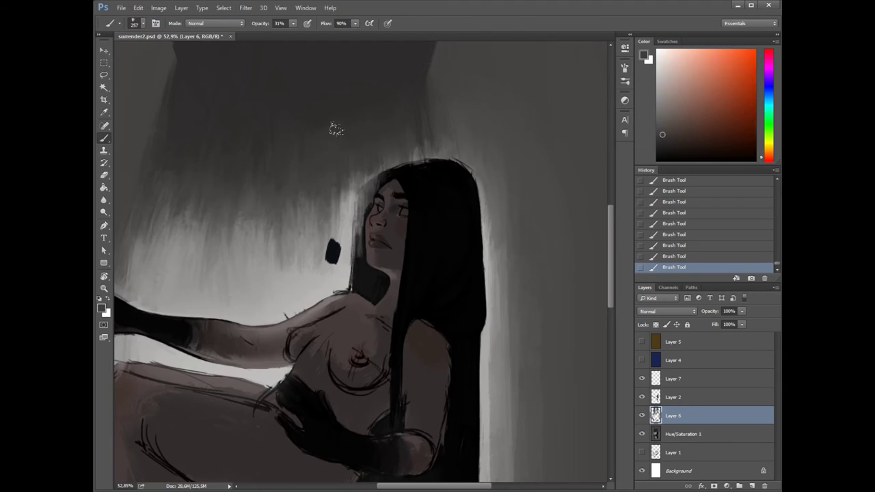
pyautogui.scroll(-1, 329, 119)
pyautogui.keyDown('alt'); pyautogui.click(315, 316); pyautogui.keyUp('alt')
# Step: Erase stray Layer 6 paint around the face at 100% opacity
pyautogui.press('e')
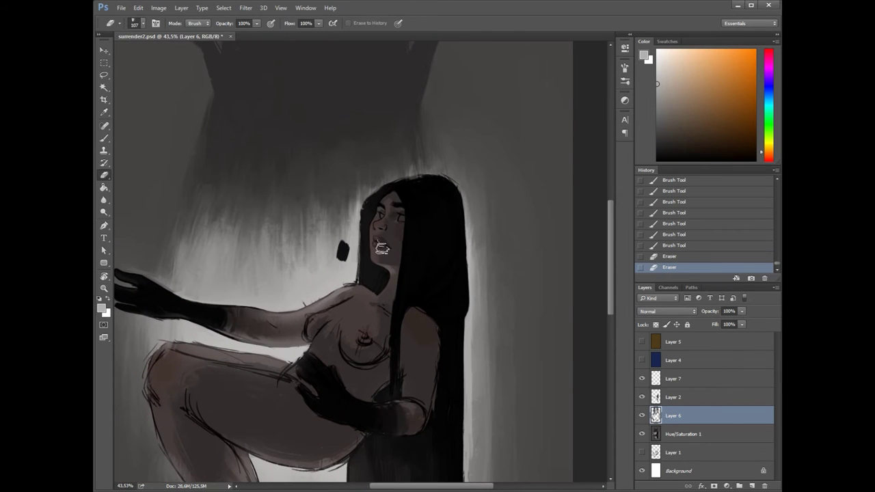
pyautogui.moveTo(381, 212); pyautogui.dragTo(393, 219)
pyautogui.moveTo(383, 215); pyautogui.dragTo(394, 220)
pyautogui.press('b')
pyautogui.scroll(3, 374, 210)
pyautogui.scroll(-3, 455, 280)
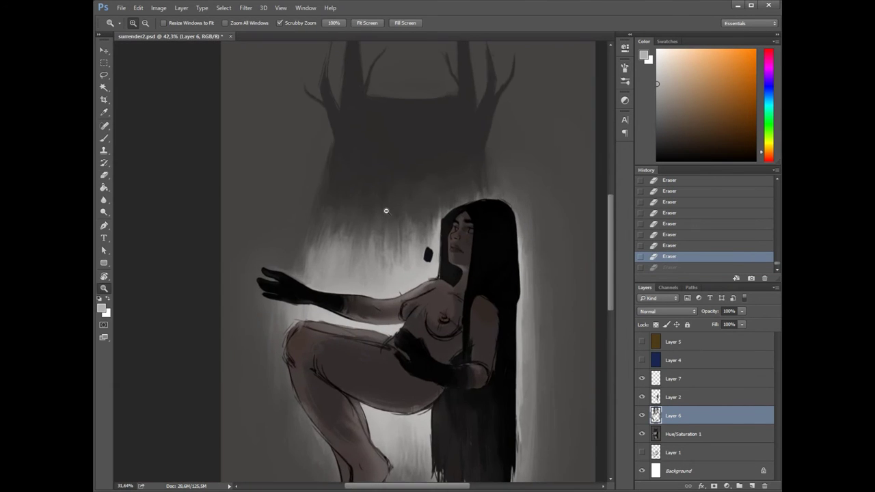
# Step: Restore the default black and darken the hair in front of the face on Layer 2 at 100% opacity
pyautogui.scroll(4, 385, 207)
pyautogui.hotkey('alt', ']')
pyautogui.press('b')
pyautogui.press('d')
pyautogui.click(333, 272)
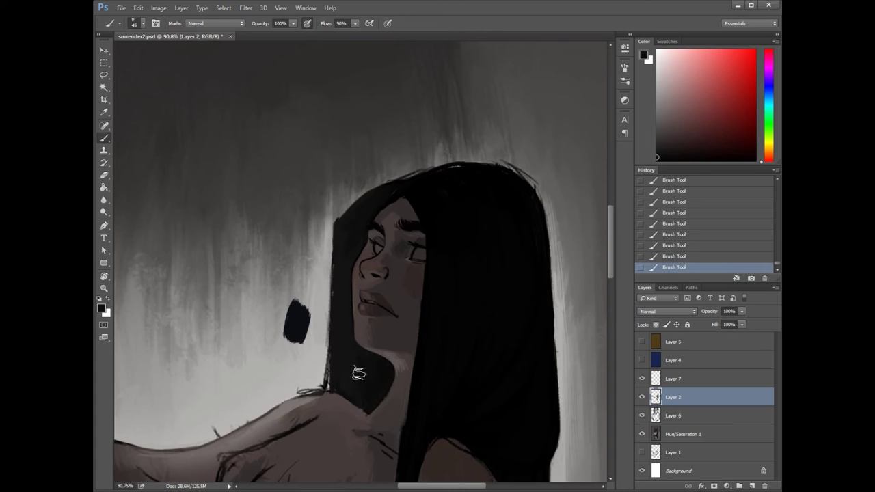
# Step: Rotate the canvas and smooth the hair's crown and outer contour with a 13 px black brush
pyautogui.press('z')
pyautogui.moveTo(345, 325); pyautogui.dragTo(368, 238)
pyautogui.moveTo(421, 233); pyautogui.dragTo(354, 176)
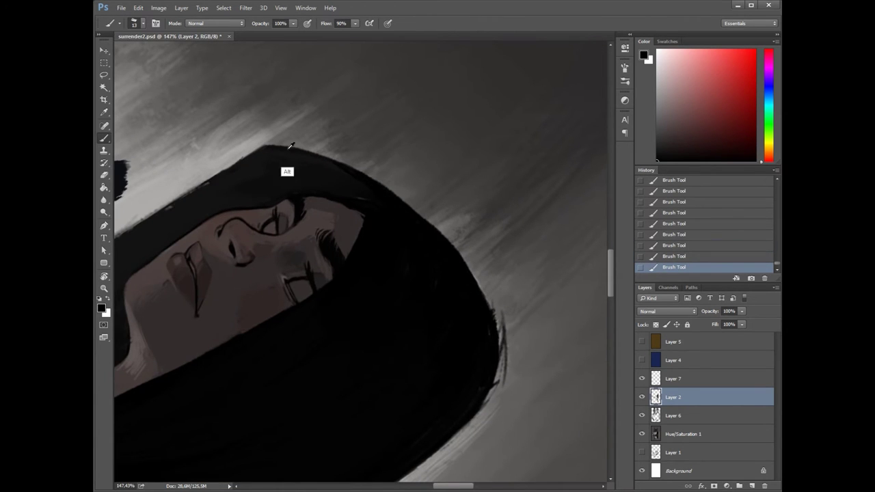
pyautogui.moveTo(478, 331); pyautogui.dragTo(285, 243)
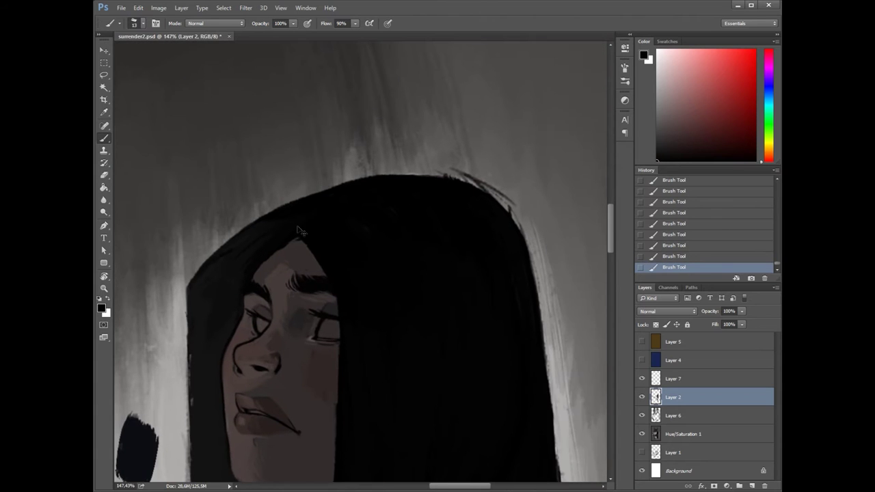
pyautogui.moveTo(326, 273); pyautogui.dragTo(267, 414)
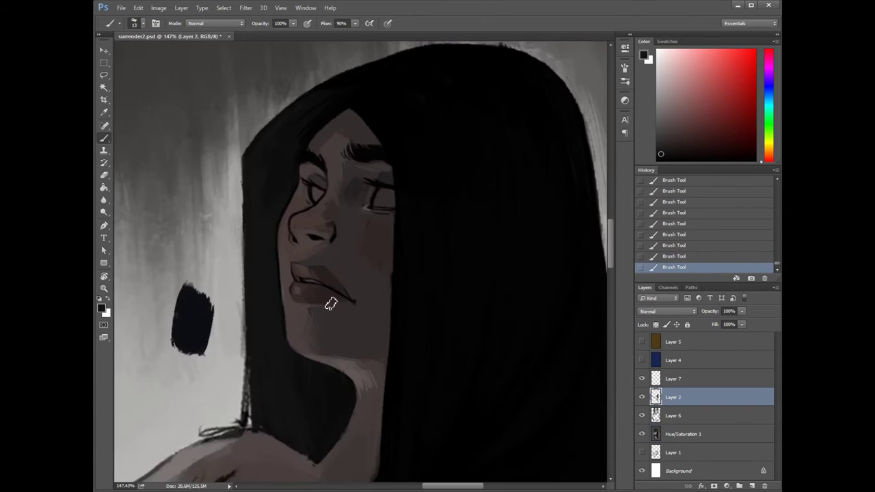
# Step: Blend the bare part of the outstretched arm with sampled brown-grey skin tones at 60% opacity
pyautogui.press('z')
pyautogui.scroll(-5, 406, 372)
pyautogui.scroll(3, 406, 371)
pyautogui.press('b')
pyautogui.moveTo(318, 283); pyautogui.dragTo(344, 326)
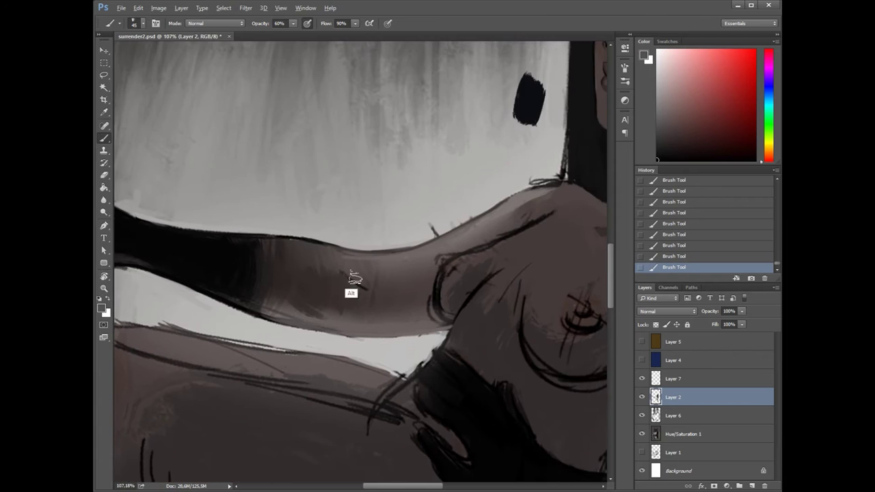
pyautogui.moveTo(307, 296)
pyautogui.mouseDown()
pyautogui.moveTo(362, 280)
pyautogui.moveTo(474, 301)
pyautogui.moveTo(430, 257)
pyautogui.mouseUp()
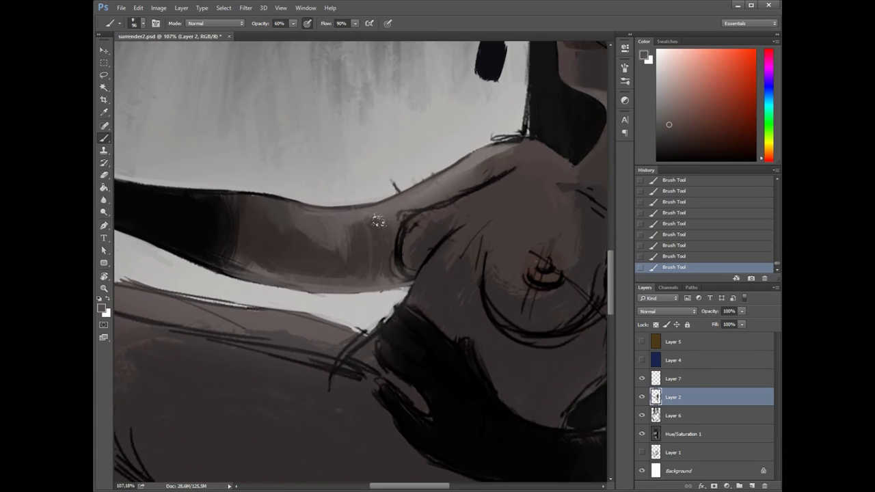
# Step: Refine the upper arm and armpit contours with sampled tones using a 9 px brush at 100% opacity
pyautogui.scroll(1, 429, 257)
pyautogui.press('0')
pyautogui.rightClick(333, 178)
pyautogui.press('Escape')
pyautogui.keyDown('alt'); pyautogui.click(304, 277); pyautogui.keyUp('alt')
pyautogui.keyDown('alt'); pyautogui.click(308, 256); pyautogui.keyUp('alt')
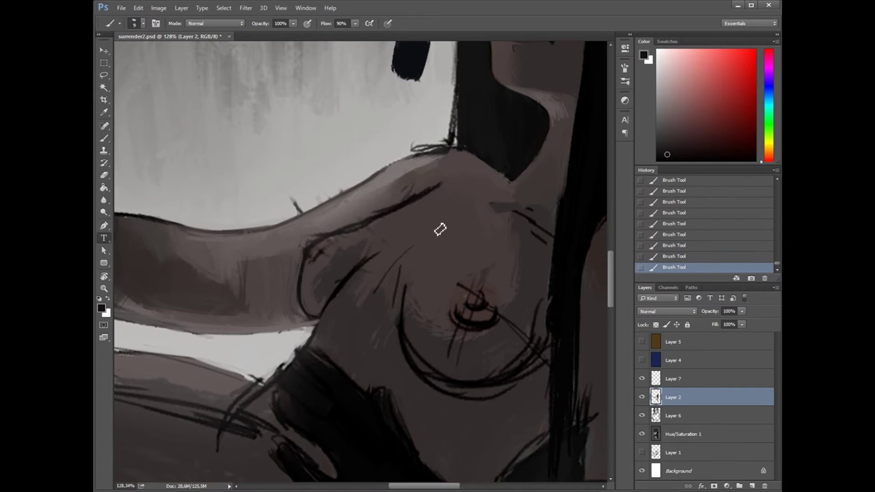
# Step: Rotate the canvas and thin the sketch lines at the armpit and shoulder with sampled skin and dark tones
pyautogui.press('r')
pyautogui.moveTo(442, 228); pyautogui.dragTo(391, 221)
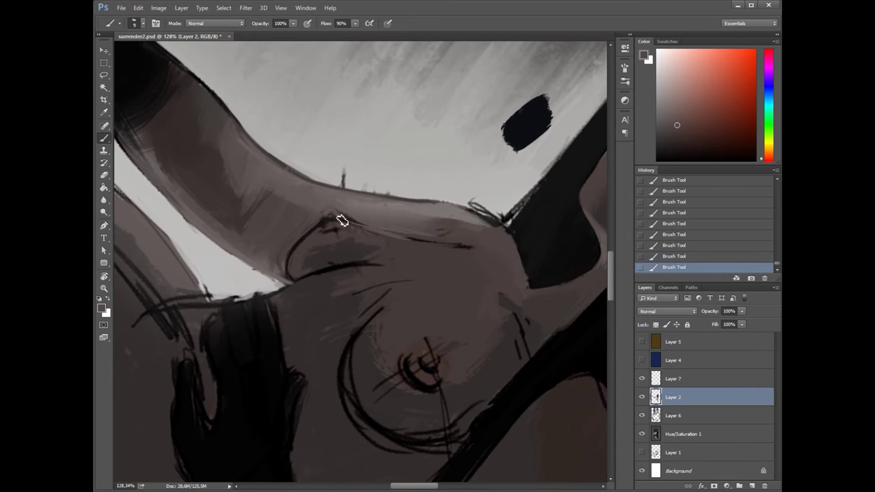
pyautogui.scroll(1, 350, 228)
pyautogui.keyDown('alt'); pyautogui.click(303, 317); pyautogui.keyUp('alt')
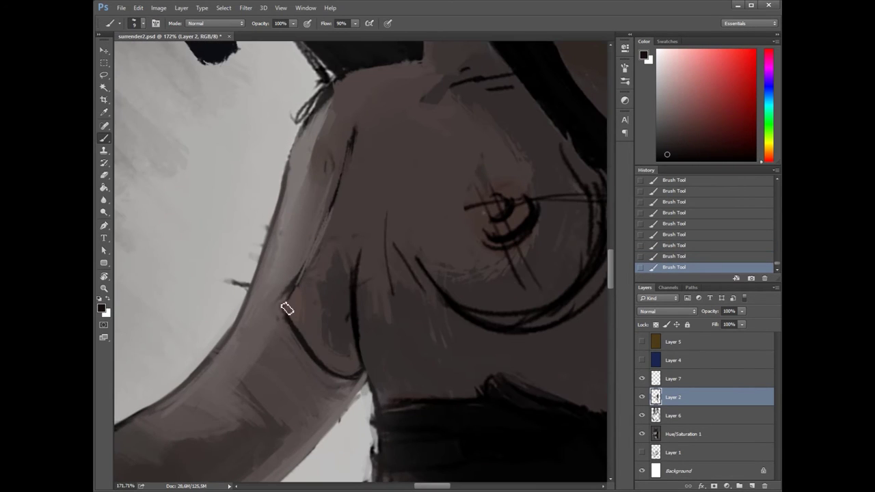
pyautogui.keyDown('alt'); pyautogui.click(301, 331); pyautogui.keyUp('alt')
pyautogui.moveTo(296, 313); pyautogui.dragTo(280, 299)
pyautogui.keyDown('alt'); pyautogui.click(315, 313); pyautogui.keyUp('alt')
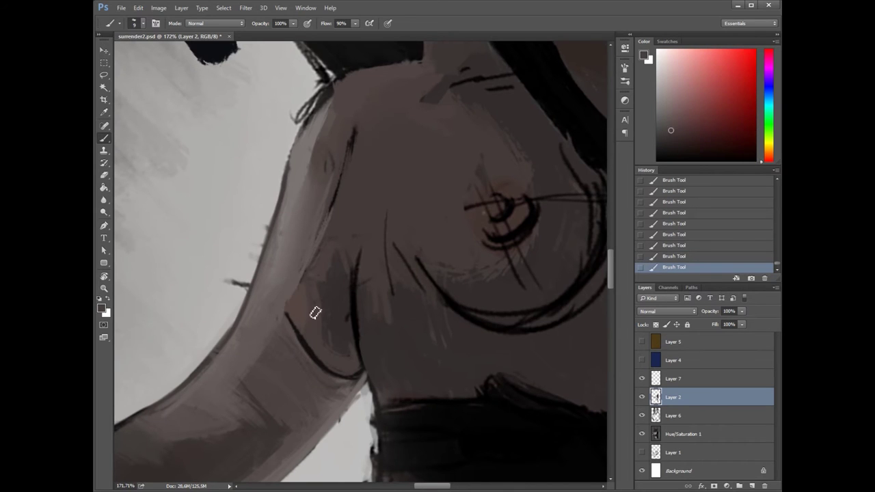
# Step: Rotate the view and blend the shoulder's lit upper edge into the chest with a 32 px brush
pyautogui.scroll(-2, 341, 214)
pyautogui.press('r')
pyautogui.moveTo(341, 214)
pyautogui.mouseDown()
pyautogui.moveTo(454, 260)
pyautogui.moveTo(418, 235)
pyautogui.mouseUp()
pyautogui.scroll(1, 443, 316)
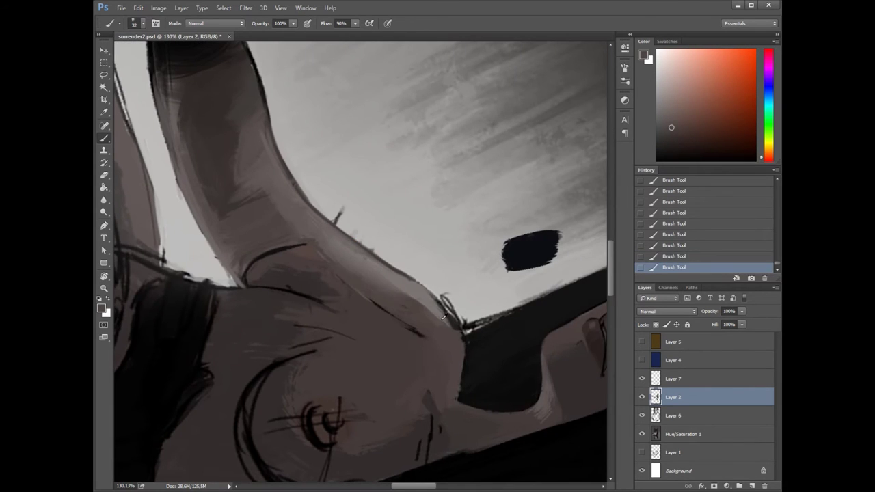
pyautogui.moveTo(430, 312)
pyautogui.mouseDown()
pyautogui.moveTo(338, 322)
pyautogui.moveTo(422, 222)
pyautogui.moveTo(273, 299)
pyautogui.mouseUp()
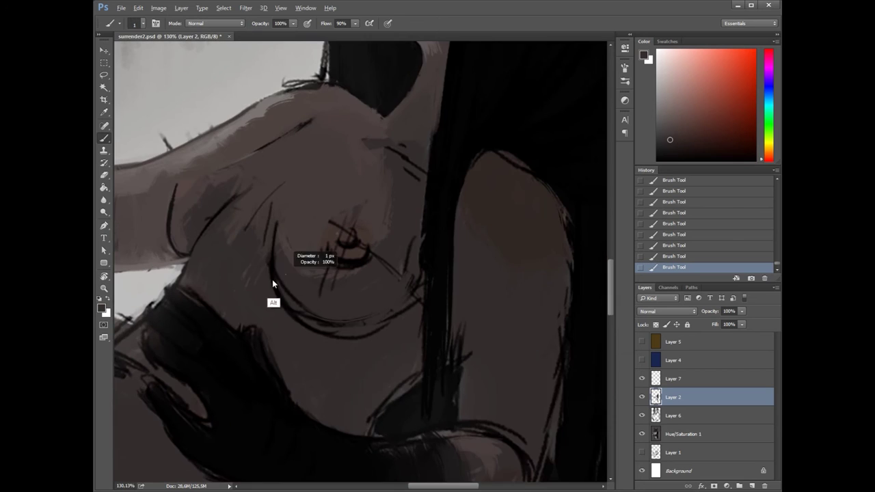
# Step: Paint a dark shadow on the torso beneath the breast with a sampled dark grey
pyautogui.keyDown('alt'); pyautogui.click(368, 399); pyautogui.keyUp('alt')
pyautogui.moveTo(368, 399); pyautogui.dragTo(397, 225)
pyautogui.scroll(-2, 259, 292)
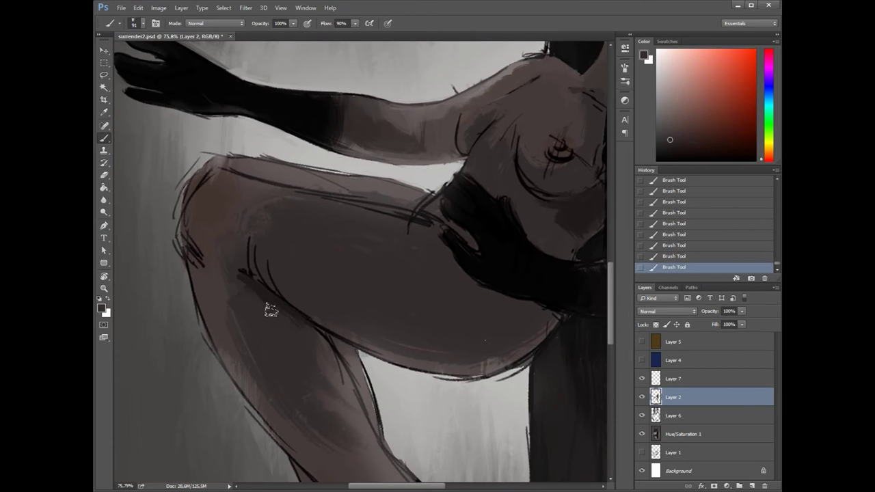
# Step: Blend the thigh and lower leg shading with sampled brown-greys, painting over the loose lines at the knee
pyautogui.keyDown('alt'); pyautogui.click(274, 236); pyautogui.keyUp('alt')
pyautogui.keyDown('alt'); pyautogui.click(534, 315); pyautogui.keyUp('alt')
pyautogui.scroll(-4, 364, 252)
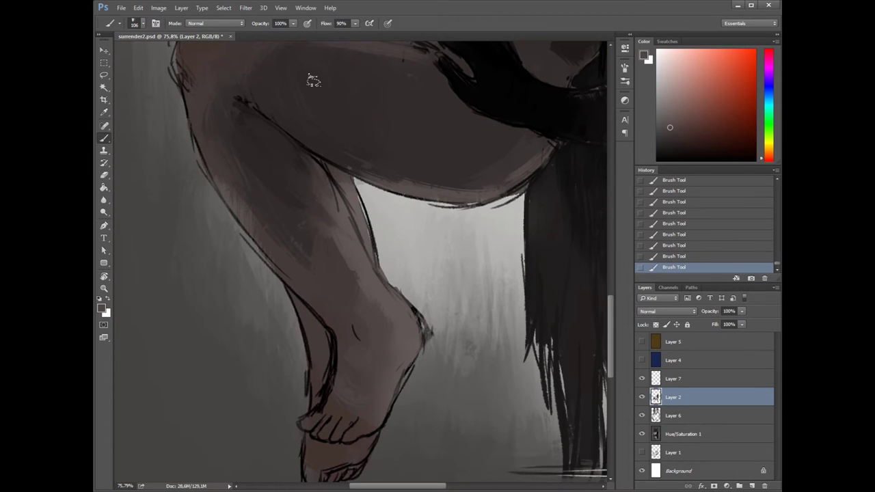
# Step: Refine the crease line behind the bent knee with a 10 px brush and sampled skin tones
pyautogui.scroll(3, 313, 80)
pyautogui.rightClick(358, 179)
pyautogui.press('Escape')
pyautogui.scroll(1, 224, 168)
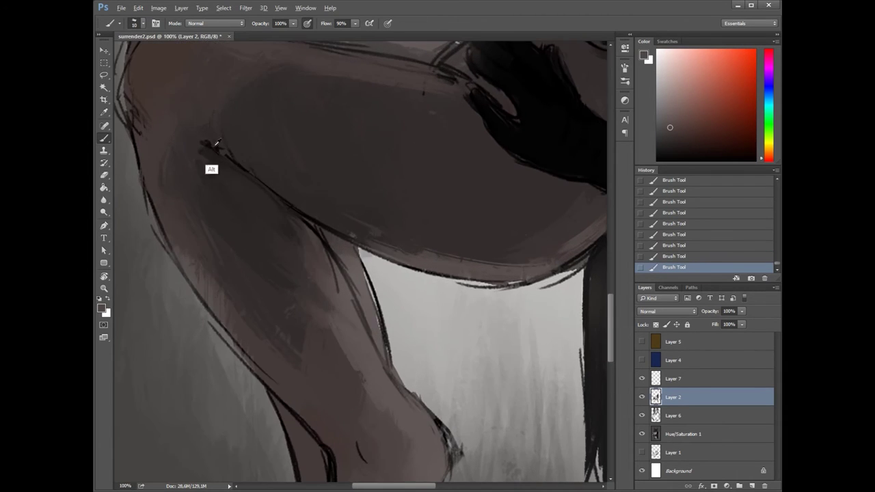
pyautogui.moveTo(200, 141); pyautogui.dragTo(279, 196)
pyautogui.moveTo(360, 303); pyautogui.dragTo(338, 280)
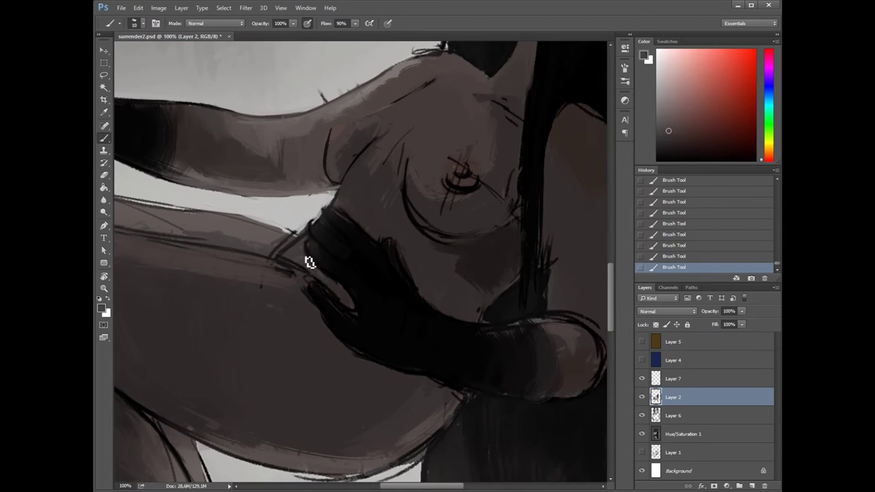
# Step: Smooth the gloved forearm's outline with sampled black and clean up the contour under the breast
pyautogui.moveTo(387, 255); pyautogui.dragTo(269, 237)
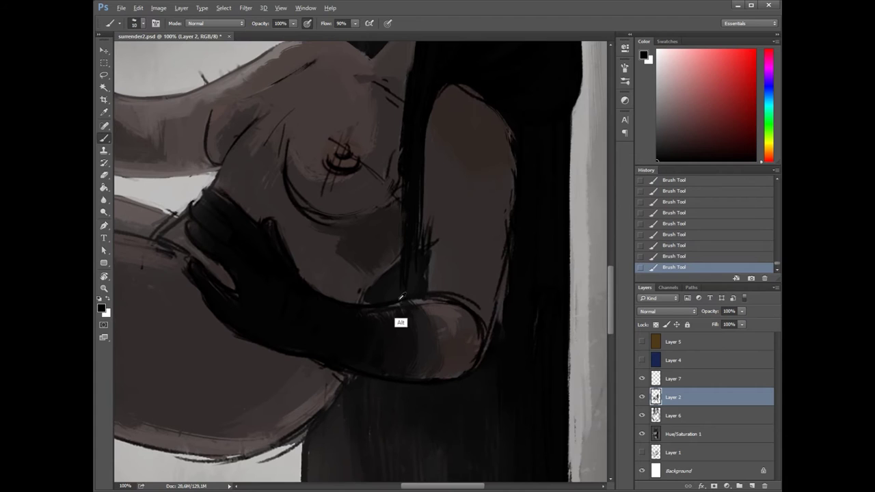
pyautogui.moveTo(430, 271); pyautogui.dragTo(287, 276)
pyautogui.moveTo(413, 317); pyautogui.dragTo(327, 317)
pyautogui.keyDown('alt'); pyautogui.click(353, 314); pyautogui.keyUp('alt')
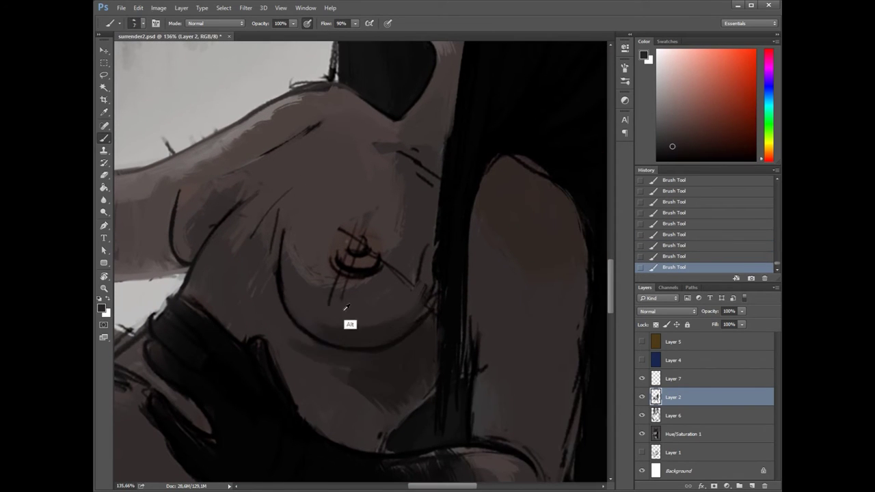
# Step: Paint over the rough nipple sketch with a flat dark brown circle and clean its edge, sampling surrounding tones
pyautogui.hotkey('ctrl', 'z')
pyautogui.press('0')
pyautogui.moveTo(369, 273); pyautogui.dragTo(353, 262)
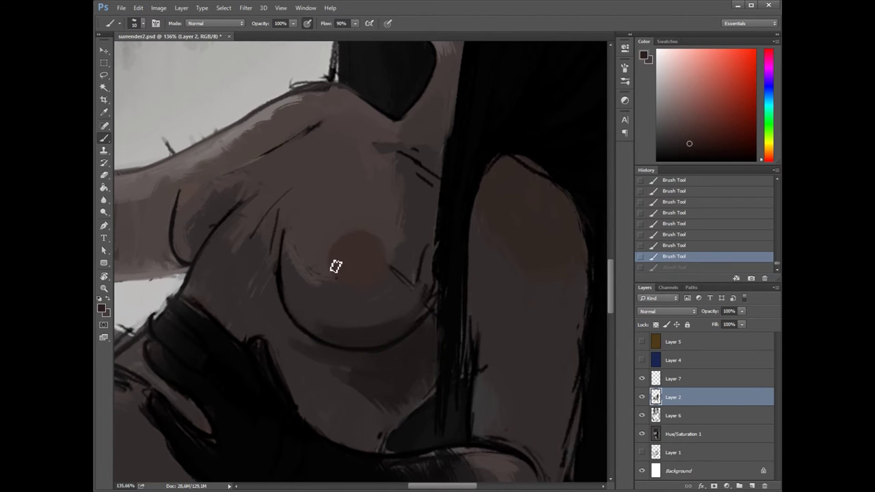
pyautogui.hotkey('ctrl', 'shift', 'z')
pyautogui.moveTo(322, 273); pyautogui.dragTo(330, 288)
pyautogui.keyDown('alt'); pyautogui.click(479, 185); pyautogui.keyUp('alt')
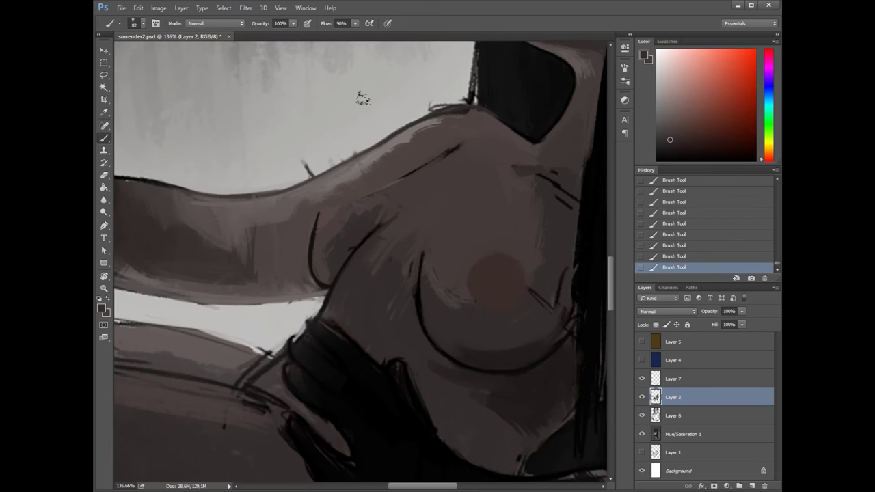
# Step: Blend the chest and breast shading with sampled brown-grey skin tones, covering the loose marks inside the breast
pyautogui.keyDown('alt'); pyautogui.click(436, 189); pyautogui.keyUp('alt')
pyautogui.hscroll(3, 393, 181)
pyautogui.scroll(-3, 314, 184)
pyautogui.keyDown('alt'); pyautogui.click(283, 196); pyautogui.keyUp('alt')
pyautogui.scroll(-3, 294, 274)
pyautogui.hscroll(3, 295, 273)
# Step: Extend the bent arm's glove edge towards the elbow with sampled black and skin tones, comparing the strokes before and after
pyautogui.keyDown('alt'); pyautogui.click(307, 348); pyautogui.keyUp('alt')
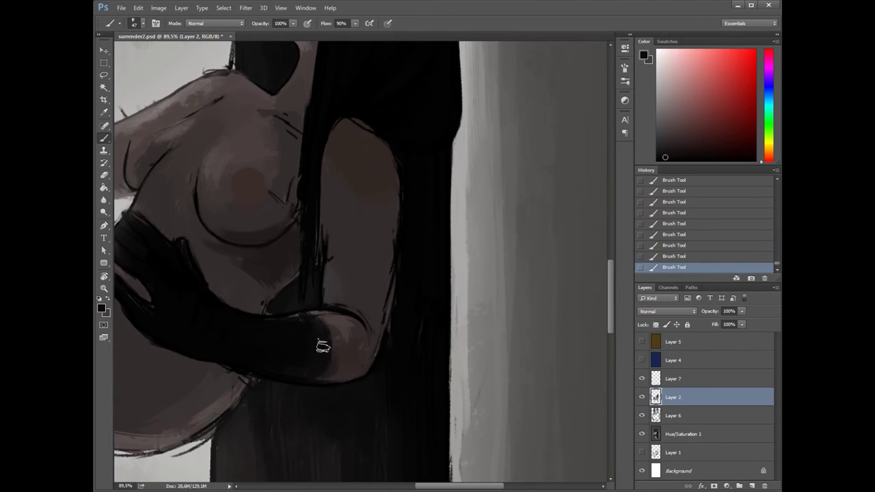
pyautogui.keyDown('alt'); pyautogui.click(342, 335); pyautogui.keyUp('alt')
pyautogui.moveTo(348, 333); pyautogui.dragTo(444, 314)
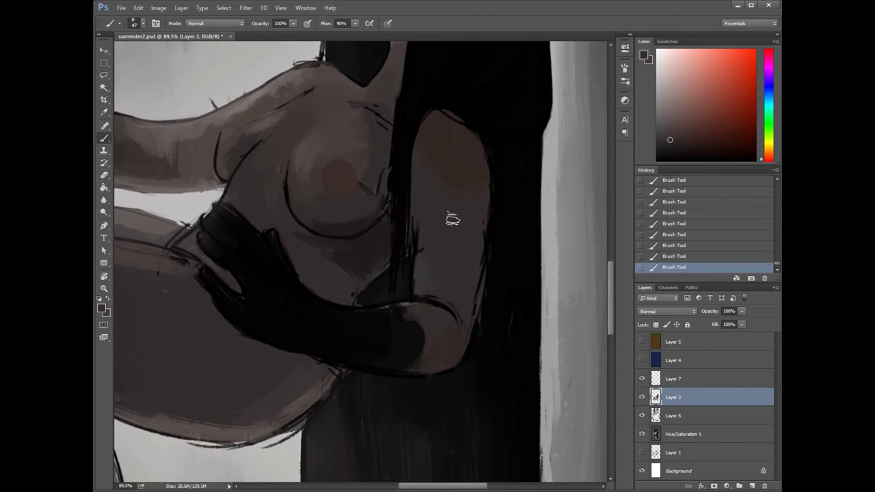
pyautogui.hotkey('ctrl', 'alt', 'z')
pyautogui.hotkey('ctrl', 'alt', 'z')
pyautogui.hotkey('ctrl', 'alt', 'z')
pyautogui.hotkey('ctrl', 'alt', 'z')
pyautogui.hotkey('ctrl', 'shift', 'z')
pyautogui.hotkey('ctrl', 'shift', 'z')
pyautogui.hotkey('ctrl', 'shift', 'z')
# Step: Soften the glove edge on the outstretched arm into the skin using sampled dark tones
pyautogui.keyDown('alt'); pyautogui.click(426, 363); pyautogui.keyUp('alt')
pyautogui.hscroll(-5, 369, 300)
pyautogui.scroll(-1, 369, 301)
pyautogui.hotkey('ctrl', 'shift', 'z')
pyautogui.scroll(-4, 370, 260)
pyautogui.scroll(3, 403, 268)
pyautogui.keyDown('alt'); pyautogui.click(327, 228); pyautogui.keyUp('alt')
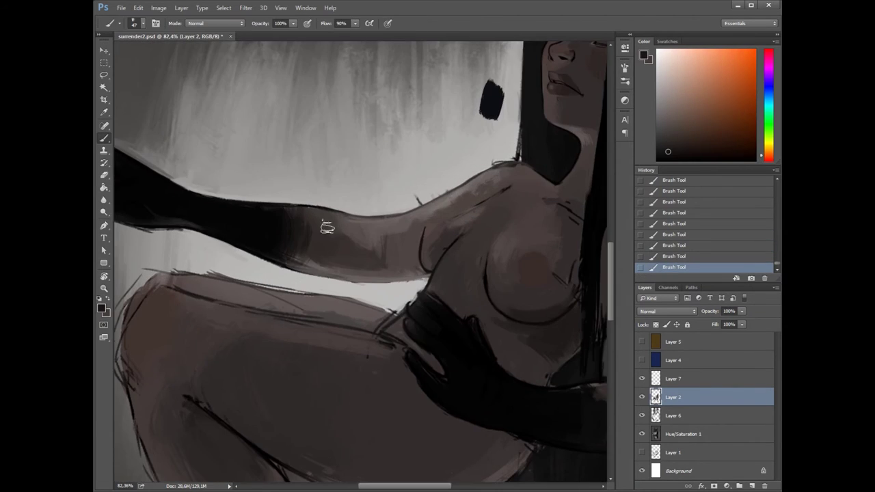
pyautogui.keyDown('alt'); pyautogui.click(328, 266); pyautogui.keyUp('alt')
# Step: Fade the bent arm's glove edge into the elbow with black at 50% opacity, and restore the brush to 100%
pyautogui.hscroll(5, 333, 264)
pyautogui.scroll(-2, 333, 264)
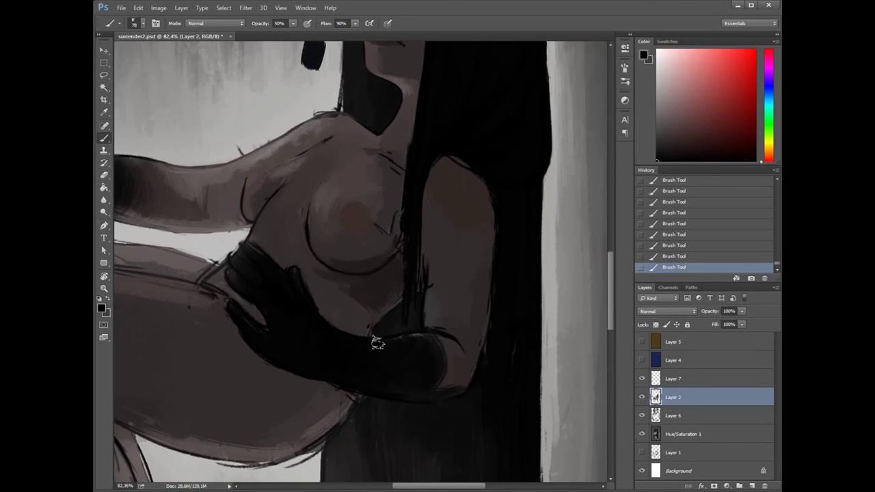
pyautogui.hscroll(-3, 276, 175)
pyautogui.scroll(1, 275, 176)
pyautogui.hscroll(4, 335, 262)
pyautogui.keyDown('alt'); pyautogui.click(335, 262); pyautogui.keyUp('alt')
pyautogui.press('0')
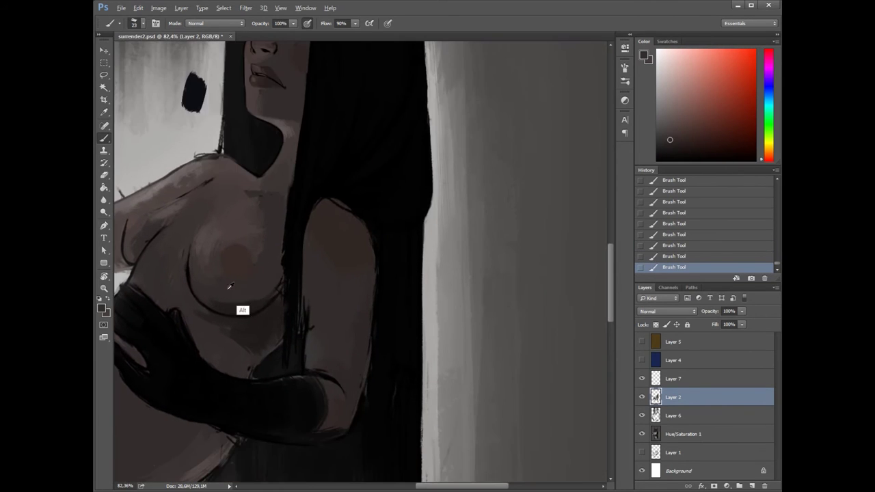
# Step: Refine the shading along the ribcage and upper thigh with sampled brown-greys, comparing the latest strokes
pyautogui.hscroll(-4, 352, 182)
pyautogui.scroll(-2, 352, 182)
pyautogui.scroll(1, 324, 284)
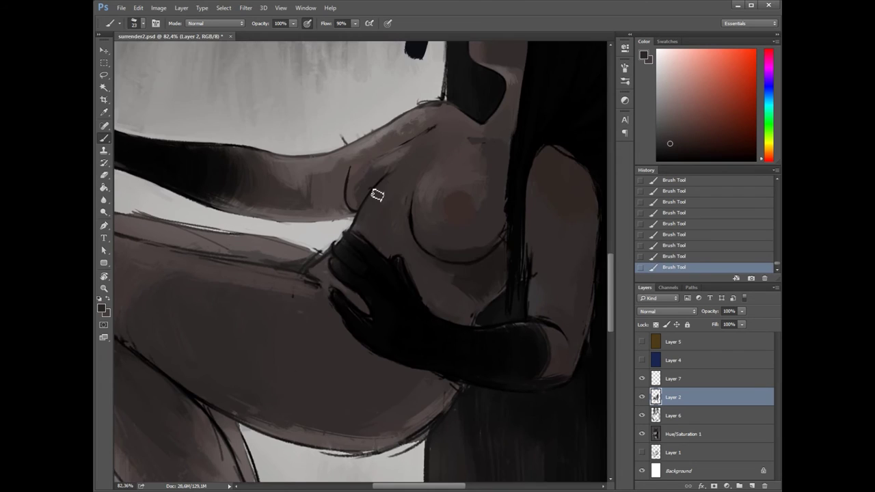
pyautogui.scroll(-3, 424, 216)
pyautogui.hscroll(-2, 424, 215)
pyautogui.hscroll(-1, 246, 228)
pyautogui.scroll(2, 243, 199)
pyautogui.hotkey('ctrl', 'alt', 'z')
pyautogui.hotkey('ctrl', 'alt', 'z')
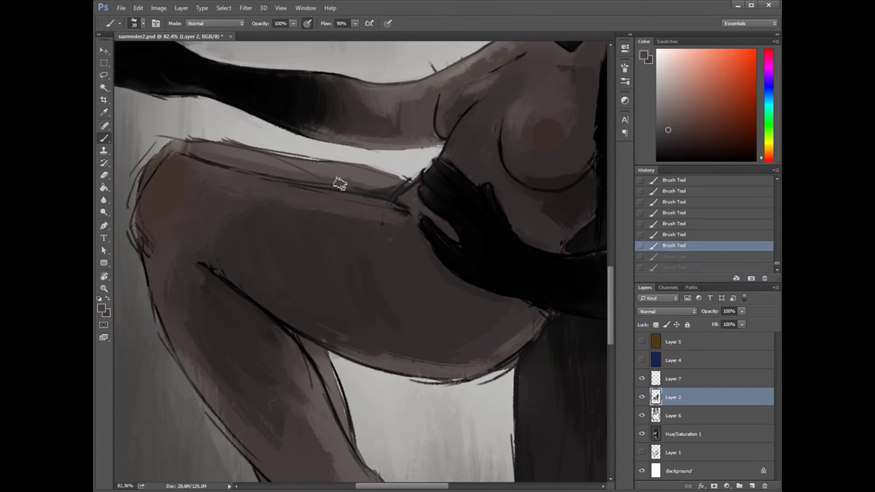
pyautogui.hotkey('ctrl', 'shift', 'z')
pyautogui.hotkey('ctrl', 'shift', 'z')
# Step: Soften the dark outline around the breast with a 39 px brush and sampled skin tones
pyautogui.hscroll(4, 290, 178)
pyautogui.scroll(1, 297, 177)
pyautogui.hscroll(-1, 297, 178)
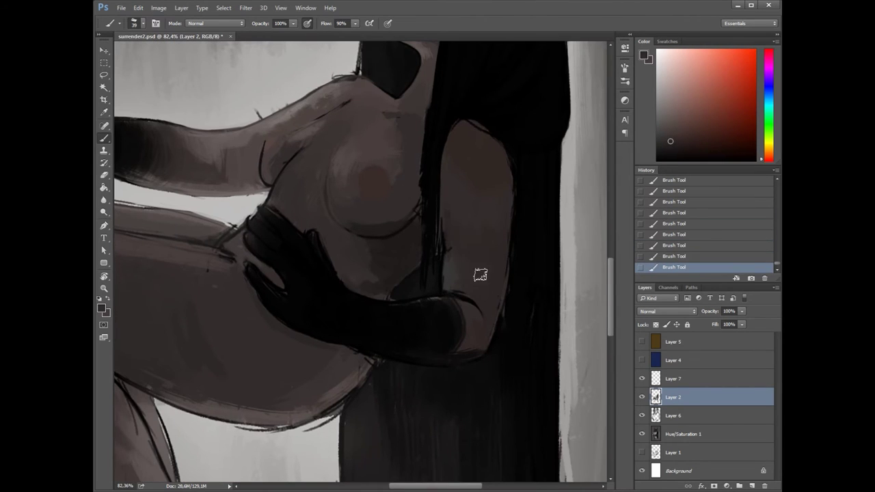
pyautogui.scroll(3, 467, 247)
pyautogui.hscroll(1, 468, 246)
pyautogui.keyDown('alt'); pyautogui.click(394, 259); pyautogui.keyUp('alt')
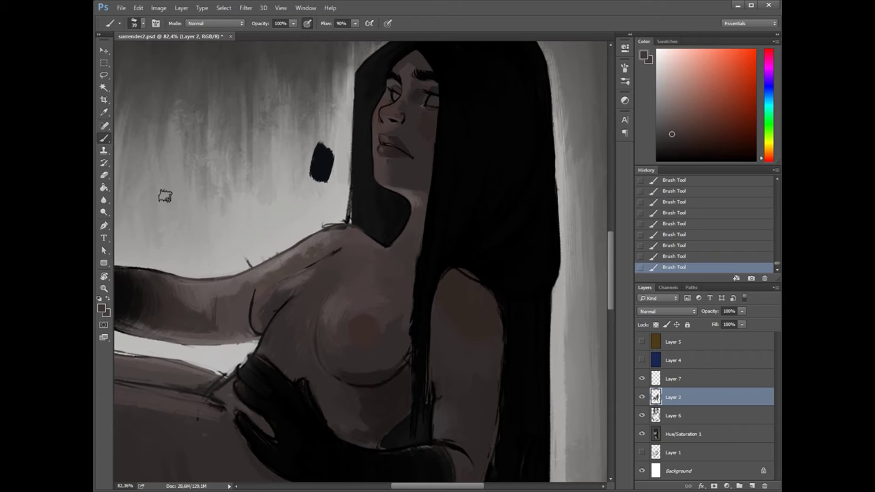
pyautogui.scroll(-3, 273, 252)
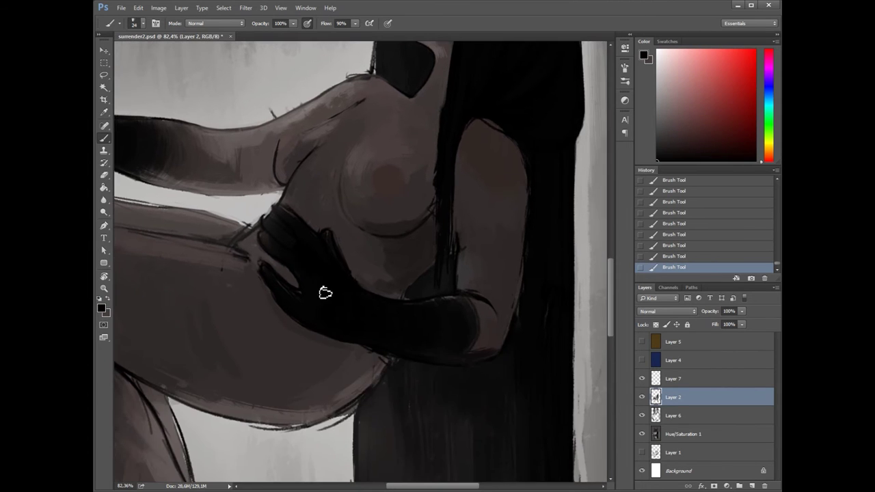
# Step: Darken the gloved hand on the waist with sampled black, evening out the fingers and palm
pyautogui.scroll(3, 307, 253)
pyautogui.keyDown('alt'); pyautogui.click(280, 263); pyautogui.keyUp('alt')
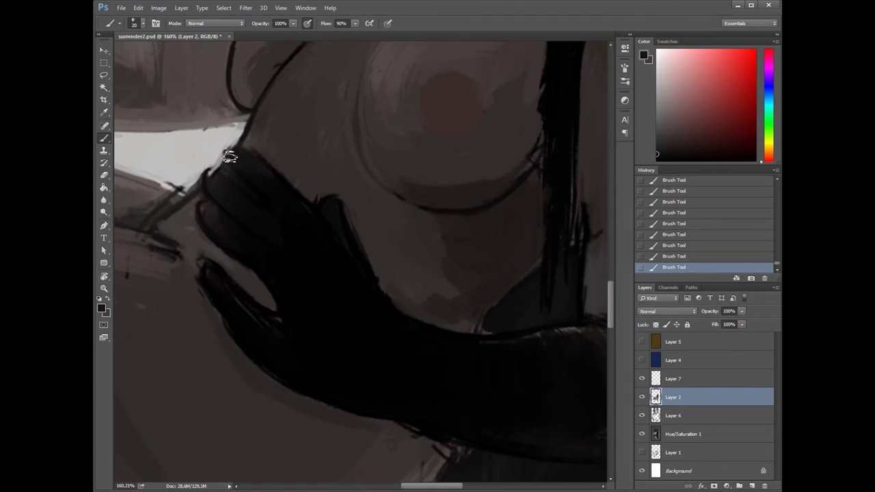
pyautogui.hscroll(-2, 280, 188)
pyautogui.press('6')
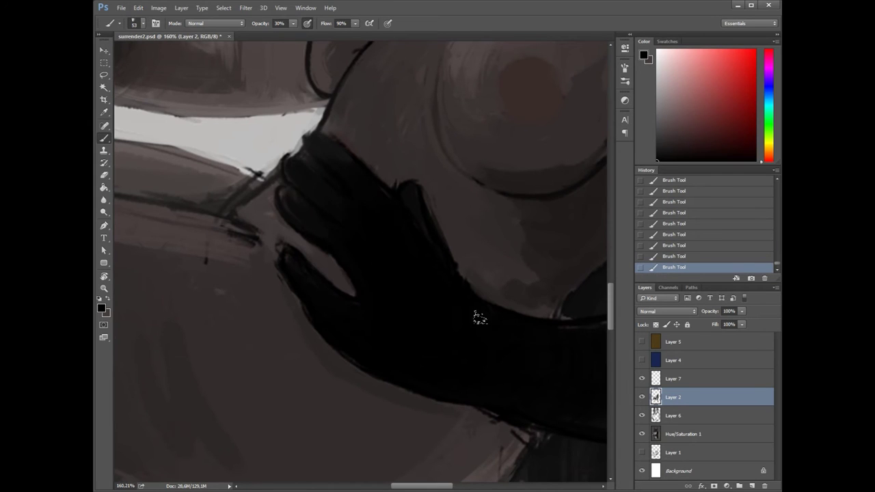
# Step: Deepen the hair around the head and shoulder with black at 100% opacity
pyautogui.scroll(10, 438, 127)
pyautogui.hscroll(2, 369, 221)
pyautogui.press('0')
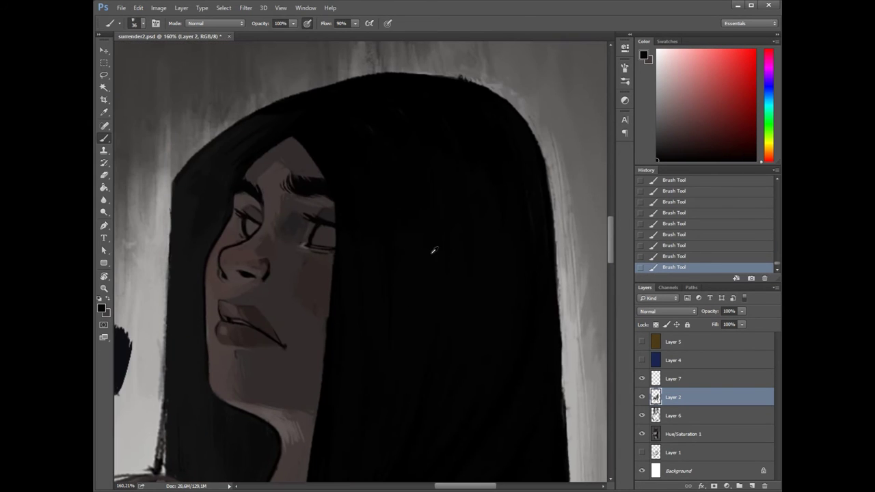
pyautogui.hscroll(2, 395, 212)
pyautogui.scroll(-6, 397, 152)
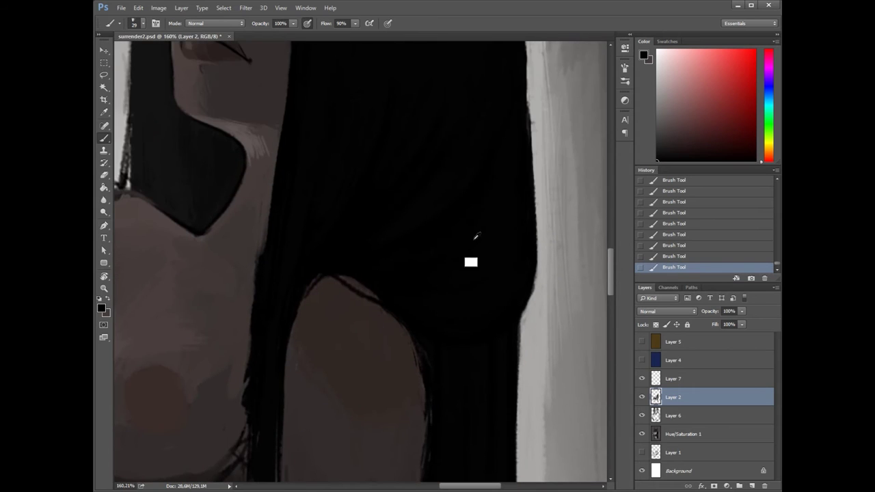
# Step: Smooth the glove's transition at the elbow with a 101 px brush at 31% opacity
pyautogui.hotkey('ctrl', 'space')
pyautogui.moveTo(477, 236); pyautogui.dragTo(402, 184)
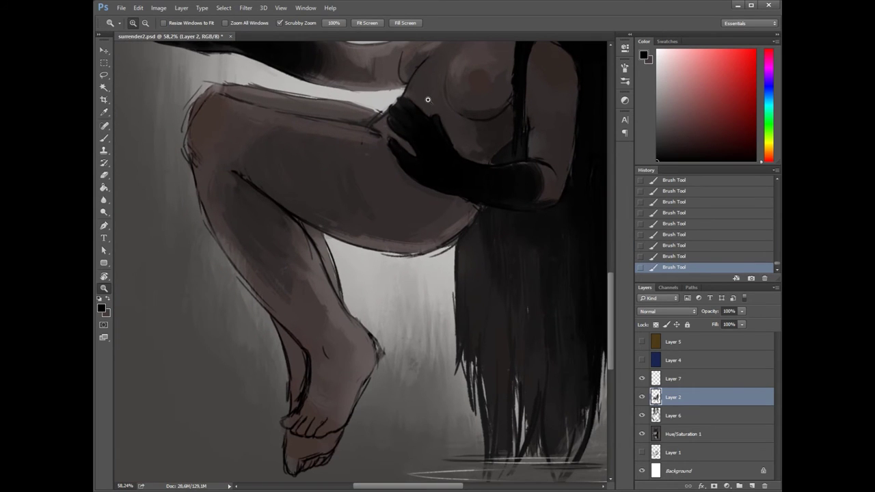
pyautogui.hscroll(4, 428, 100)
pyautogui.moveTo(485, 157); pyautogui.dragTo(447, 182)
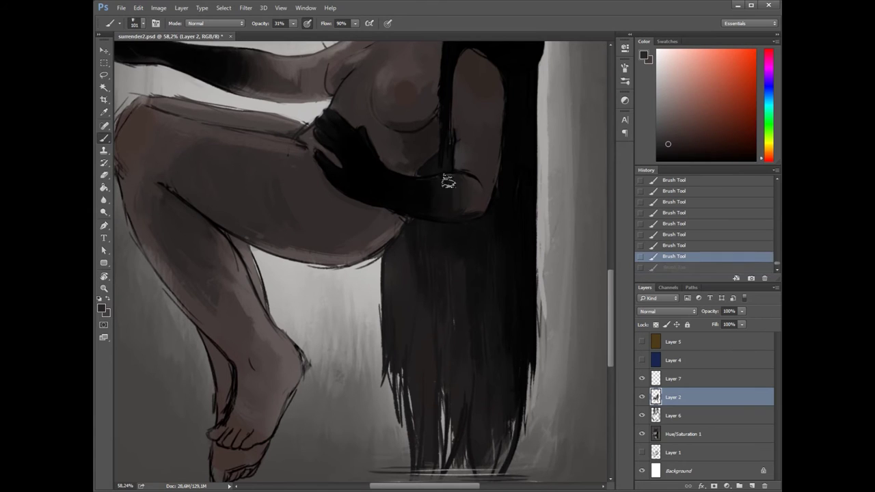
# Step: Block in a black stocking over the front foot and ankle, raising the brush opacity to 100%
pyautogui.hscroll(-3, 431, 208)
pyautogui.scroll(-6, 294, 312)
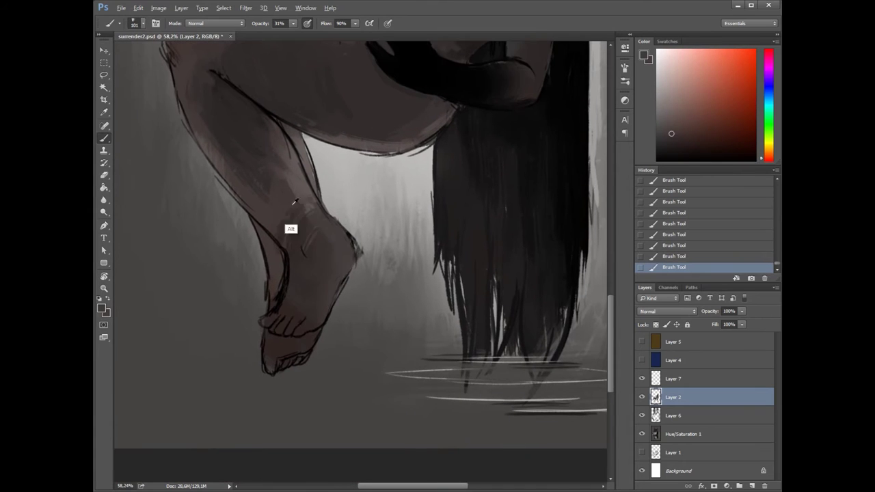
pyautogui.hotkey('ctrl', 'z')
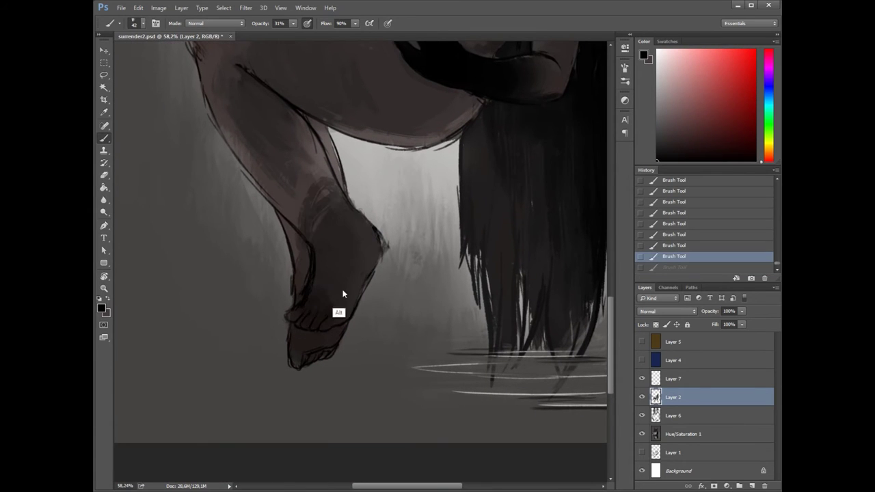
pyautogui.press('0')
pyautogui.moveTo(306, 318); pyautogui.dragTo(329, 303)
pyautogui.scroll(-3, 328, 303)
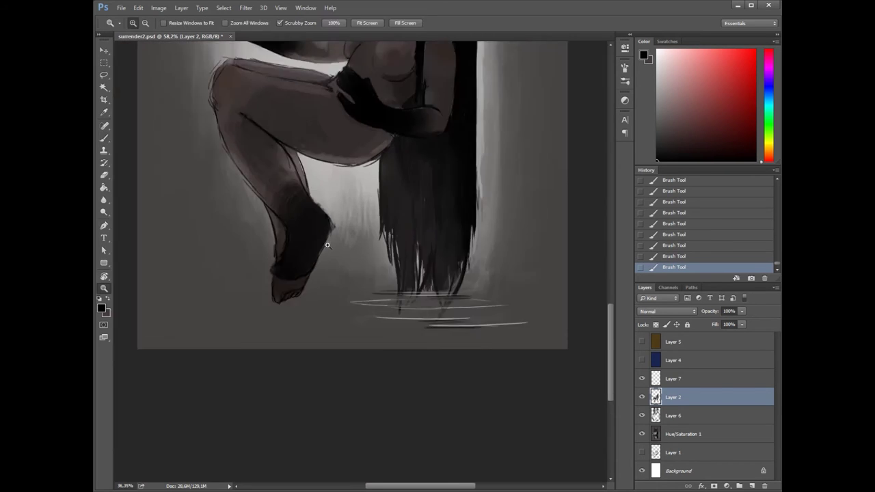
pyautogui.scroll(4, 236, 282)
pyautogui.moveTo(236, 282); pyautogui.dragTo(308, 306)
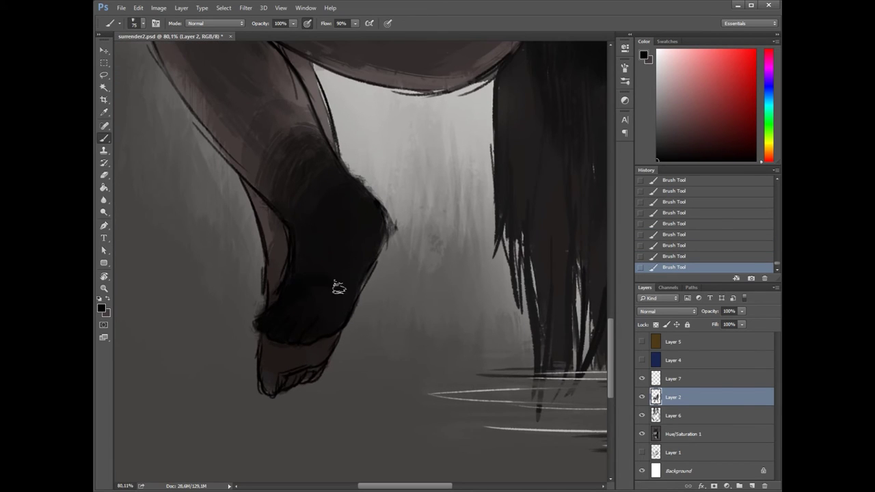
# Step: Rotate the canvas and fill the stocking solid black from the heel to the toes
pyautogui.keyDown('alt'); pyautogui.click(292, 196); pyautogui.keyUp('alt')
pyautogui.scroll(3, 307, 272)
pyautogui.press('r')
pyautogui.moveTo(307, 272); pyautogui.dragTo(334, 238)
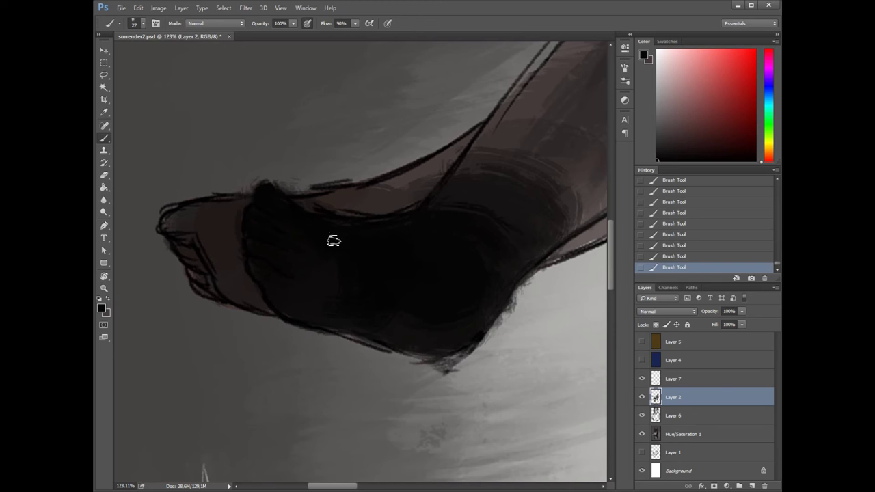
pyautogui.moveTo(449, 312); pyautogui.dragTo(381, 239)
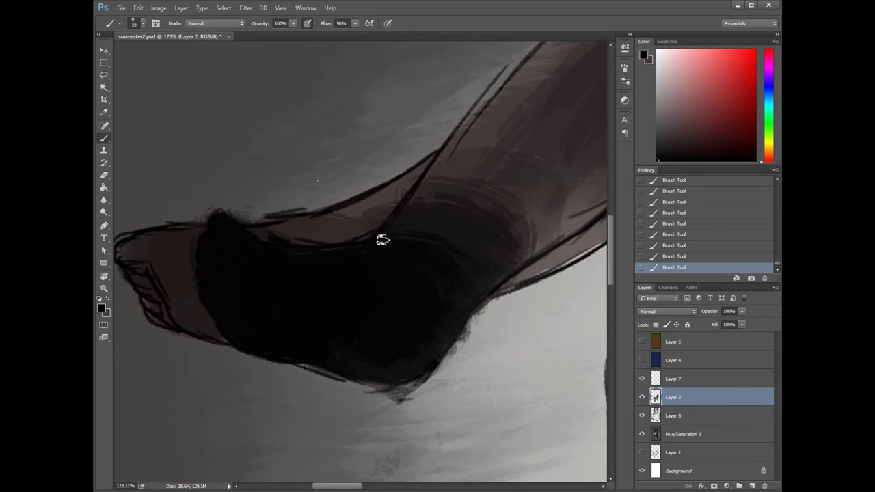
pyautogui.scroll(3, 565, 143)
pyautogui.scroll(-3, 303, 207)
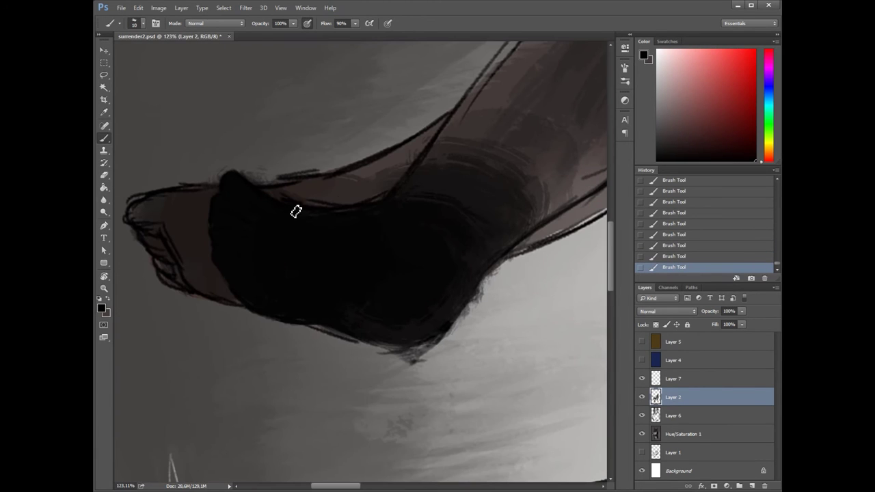
# Step: Refine the stocking's toe, instep and heel contours with black, comparing recent strokes before and after
pyautogui.hotkey('ctrl', 'alt', 'z')
pyautogui.hotkey('ctrl', 'alt', 'z')
pyautogui.hotkey('ctrl', 'alt', 'z')
pyautogui.hotkey('ctrl', 'shift', 'z')
pyautogui.hotkey('ctrl', 'shift', 'z')
pyautogui.hotkey('ctrl', 'shift', 'z')
pyautogui.keyDown('alt'); pyautogui.click(222, 231); pyautogui.keyUp('alt')
pyautogui.moveTo(265, 273); pyautogui.dragTo(400, 181)
pyautogui.rightClick(400, 181)
pyautogui.press('Escape')
pyautogui.hotkey('ctrl', 'alt', 'z')
# Step: Clean up the backdrop beside the heel with sampled grey at 30% opacity, and restore the view rotation and full brush opacity
pyautogui.keyDown('alt'); pyautogui.click(438, 322); pyautogui.keyUp('alt')
pyautogui.rightClick(475, 175)
pyautogui.press('Escape')
pyautogui.press('3')
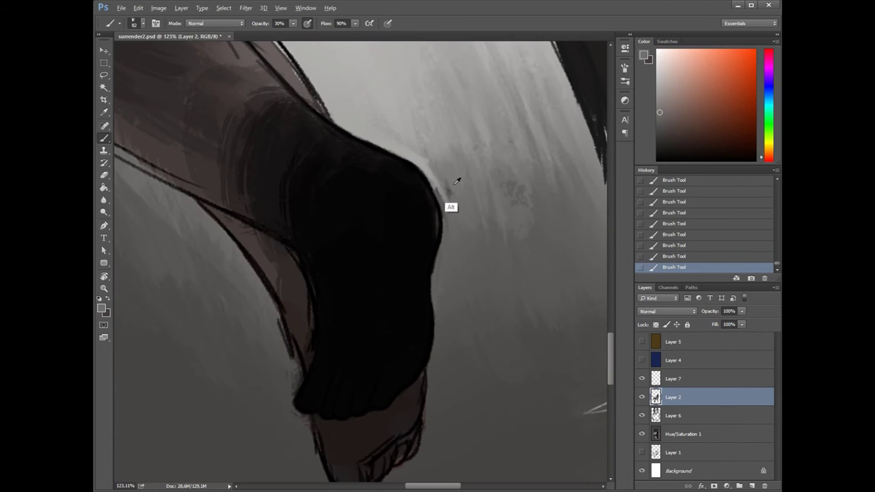
pyautogui.moveTo(456, 194); pyautogui.dragTo(451, 197)
pyautogui.press('r')
pyautogui.moveTo(424, 229)
pyautogui.mouseDown()
pyautogui.moveTo(537, 201)
pyautogui.moveTo(385, 326)
pyautogui.mouseUp()
pyautogui.hotkey('ctrl', '-')
pyautogui.press('0')
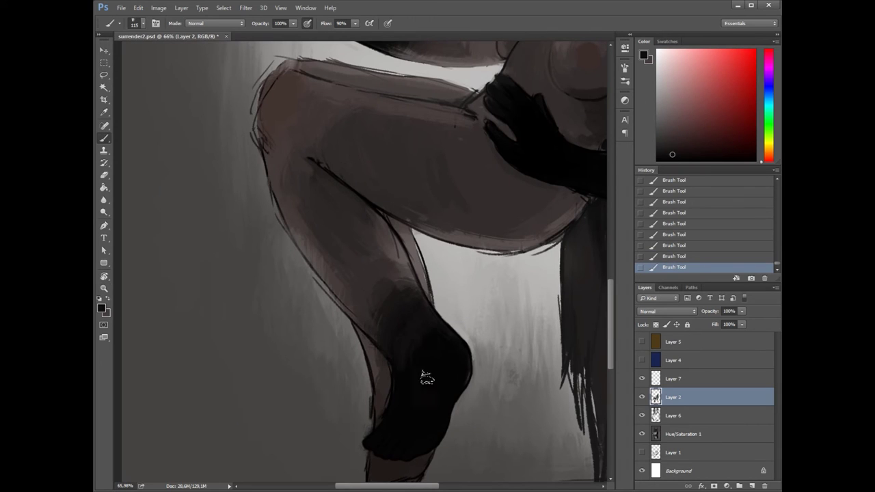
# Step: Blend the stocking's upper edge into the shin with sampled dark brown-greys, comparing the strokes before and after
pyautogui.keyDown('alt'); pyautogui.click(329, 209); pyautogui.keyUp('alt')
pyautogui.moveTo(387, 254); pyautogui.dragTo(357, 253)
pyautogui.hotkey('ctrl', 'alt', 'z')
pyautogui.hotkey('ctrl', 'shift', 'z')
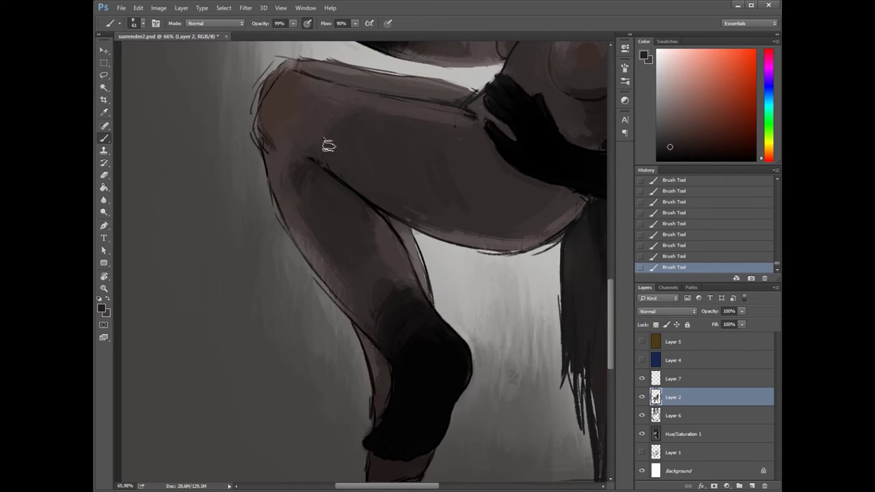
pyautogui.hotkey('ctrl', 'alt', 'z')
pyautogui.hotkey('ctrl', 'alt', 'z')
pyautogui.hotkey('ctrl', 'alt', 'z')
pyautogui.hotkey('ctrl', 'alt', 'z')
pyautogui.hotkey('ctrl', 'shift', 'z')
pyautogui.hotkey('ctrl', 'shift', 'z')
pyautogui.hotkey('ctrl', 'shift', 'z')
pyautogui.hotkey('ctrl', 'shift', 'z')
# Step: Shade the calf and knee with a 115 px brush in sampled brown-grey
pyautogui.moveTo(469, 221); pyautogui.dragTo(228, 199)
pyautogui.keyDown('alt'); pyautogui.click(351, 272); pyautogui.keyUp('alt')
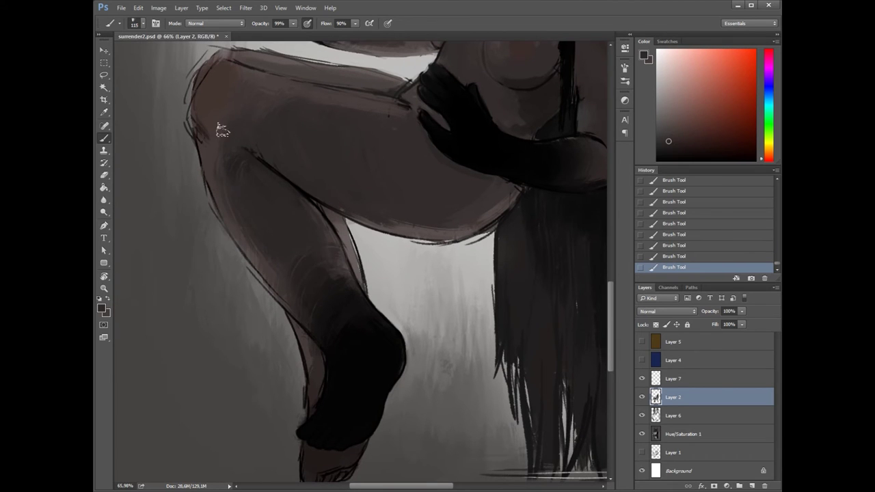
pyautogui.moveTo(226, 140); pyautogui.dragTo(214, 134)
# Step: Redraw the shin and lower thigh outlines on Layer 2 with a 10 px brush and sampled dark tones
pyautogui.hotkey('alt', '[')
pyautogui.hotkey('alt', '[')
pyautogui.hotkey('ctrl', 'z')
pyautogui.hotkey('ctrl', 'z')
pyautogui.hotkey('ctrl', 'z')
pyautogui.hotkey('ctrl', 'z')
pyautogui.keyDown('alt'); pyautogui.click(267, 304); pyautogui.keyUp('alt')
pyautogui.click(667, 398)
pyautogui.scroll(2, 256, 235)
pyautogui.hotkey('ctrl', 'z')
pyautogui.keyDown('alt'); pyautogui.click(362, 391); pyautogui.keyUp('alt')
pyautogui.hotkey('ctrl', 'z')
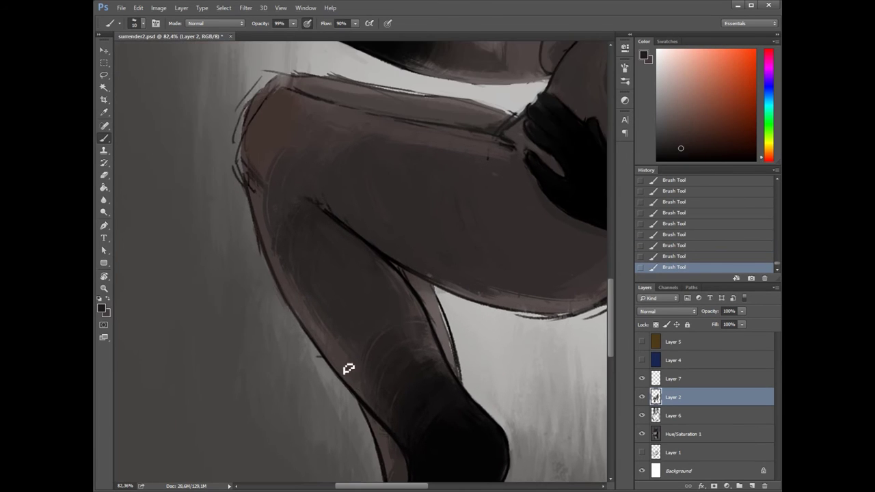
# Step: Flip the canvas horizontally and tidy the contour under the thigh with a sampled dark tone
pyautogui.moveTo(361, 177)
pyautogui.mouseDown()
pyautogui.moveTo(258, 260)
pyautogui.moveTo(435, 307)
pyautogui.mouseUp()
pyautogui.hotkey('ctrl', 'shift', 'h')
pyautogui.keyDown('alt'); pyautogui.click(323, 303); pyautogui.keyUp('alt')
pyautogui.moveTo(301, 298); pyautogui.dragTo(269, 264)
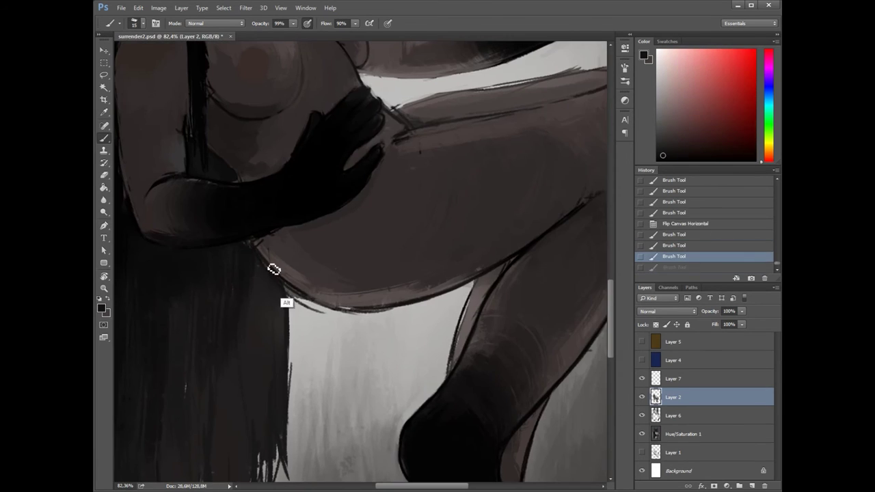
# Step: Clean up the curve where the buttock meets the hair and backdrop, sampling skin and background grey
pyautogui.keyDown('alt'); pyautogui.click(292, 231); pyautogui.keyUp('alt')
pyautogui.keyDown('ctrl'); pyautogui.click(338, 316); pyautogui.keyUp('ctrl')
pyautogui.keyDown('alt'); pyautogui.click(338, 316); pyautogui.keyUp('alt')
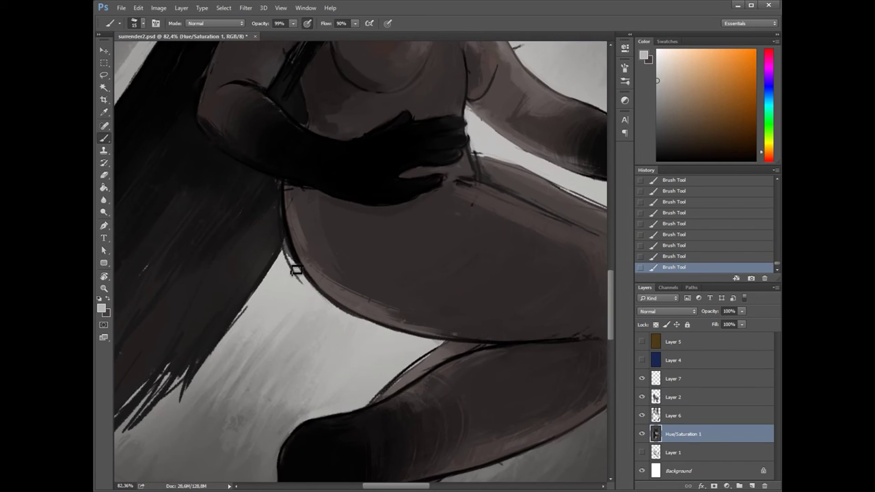
pyautogui.keyDown('ctrl'); pyautogui.click(328, 317); pyautogui.keyUp('ctrl')
pyautogui.keyDown('alt'); pyautogui.click(328, 316); pyautogui.keyUp('alt')
# Step: Refine the hair edge and the bent arm's outer outline with a 15 px black brush, and flip the canvas back
pyautogui.press('r')
pyautogui.moveTo(328, 317); pyautogui.dragTo(217, 177)
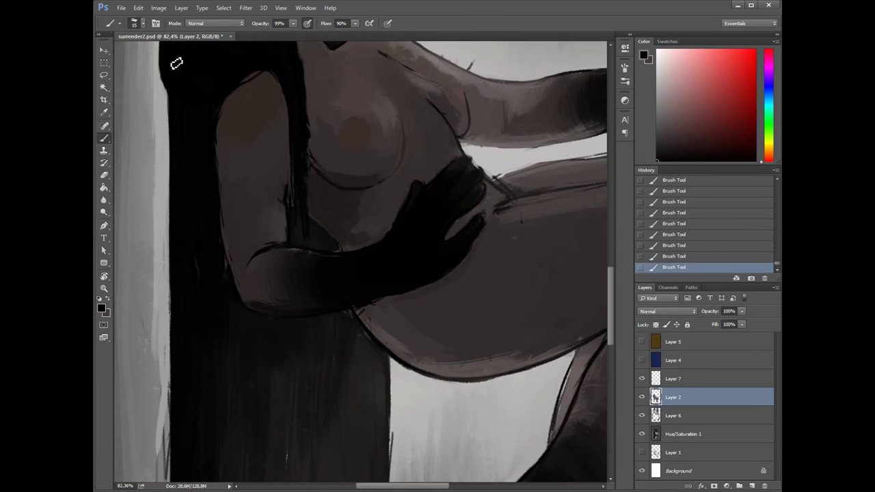
pyautogui.scroll(3, 237, 277)
pyautogui.hotkey('ctrl', 'shift', 'h')
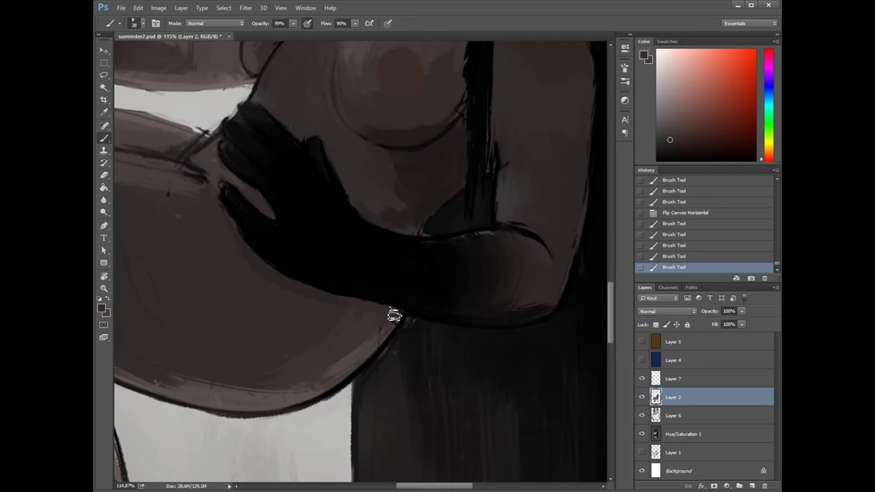
# Step: Darken the belly below the breast with a 64 px brush and a sampled brown-grey
pyautogui.keyDown('alt'); pyautogui.click(410, 200); pyautogui.keyUp('alt')
pyautogui.moveTo(396, 150); pyautogui.dragTo(366, 211)
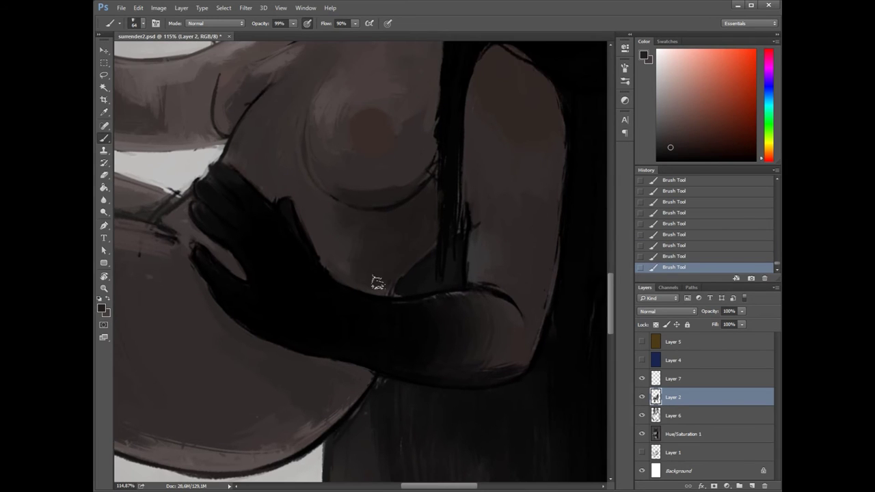
pyautogui.moveTo(432, 191); pyautogui.dragTo(398, 265)
# Step: Soften the breast and torso shading with sampled brown-grey skin tones, using a 62 px and then a 30 px brush
pyautogui.keyDown('alt'); pyautogui.click(313, 254); pyautogui.keyUp('alt')
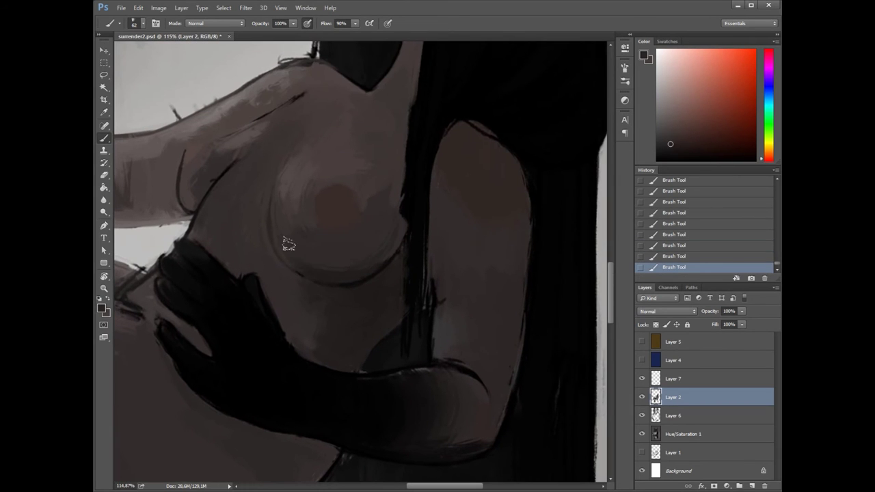
pyautogui.moveTo(288, 215); pyautogui.dragTo(342, 275)
pyautogui.keyDown('alt'); pyautogui.click(365, 288); pyautogui.keyUp('alt')
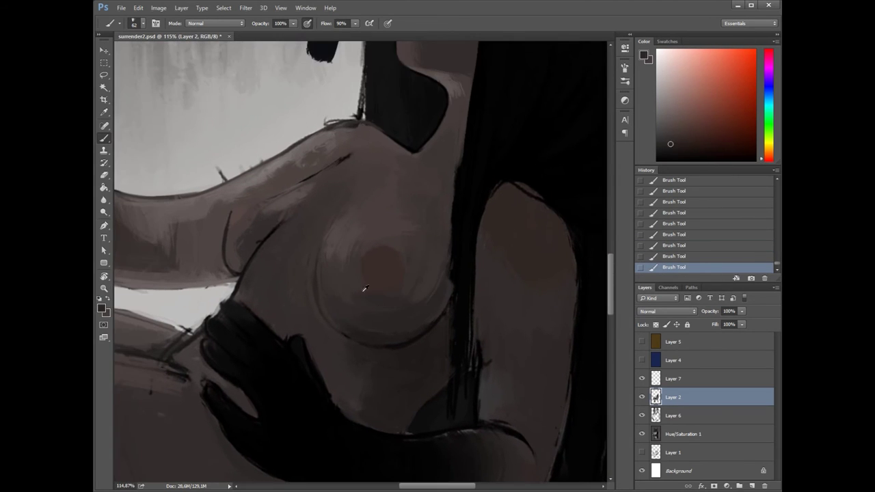
pyautogui.keyDown('alt'); pyautogui.click(252, 252); pyautogui.keyUp('alt')
pyautogui.hscroll(3, 257, 240)
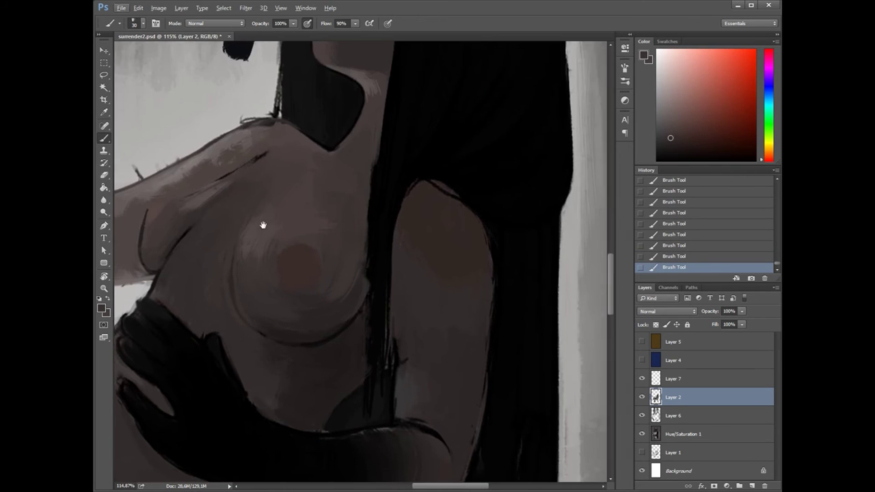
pyautogui.hscroll(-3, 287, 260)
pyautogui.hscroll(4, 321, 294)
# Step: Fill the hair strand beside the upper arm and the hair mass behind the elbow with sampled black, using a 41 to 48 px brush
pyautogui.keyDown('alt'); pyautogui.click(334, 316); pyautogui.keyUp('alt')
pyautogui.moveTo(313, 358); pyautogui.dragTo(298, 291)
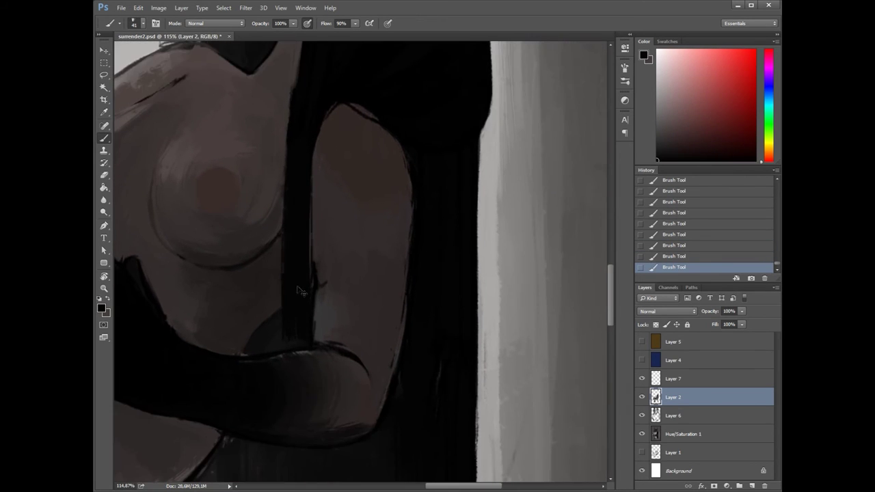
pyautogui.moveTo(342, 59); pyautogui.dragTo(269, 295)
pyautogui.keyDown('alt'); pyautogui.click(271, 295); pyautogui.keyUp('alt')
pyautogui.scroll(-4, 271, 296)
pyautogui.scroll(3, 286, 300)
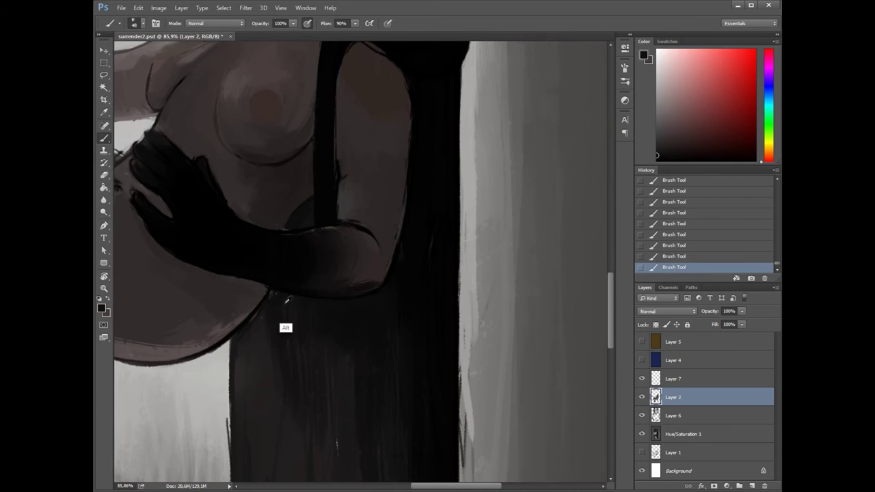
pyautogui.hscroll(2, 283, 305)
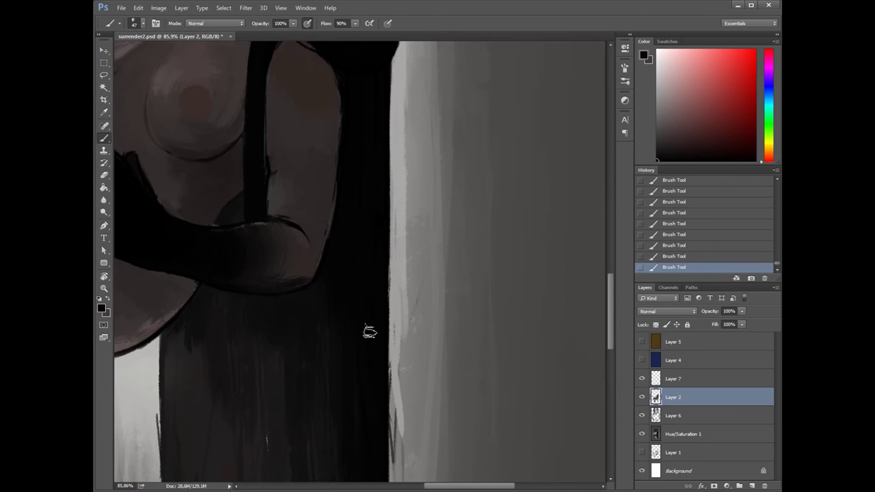
# Step: On the Hue/Saturation 1 layer, cover the stray sketch lines around the raised knee with sampled backdrop greys and a 20 px brush
pyautogui.scroll(4, 371, 332)
pyautogui.hscroll(-3, 383, 332)
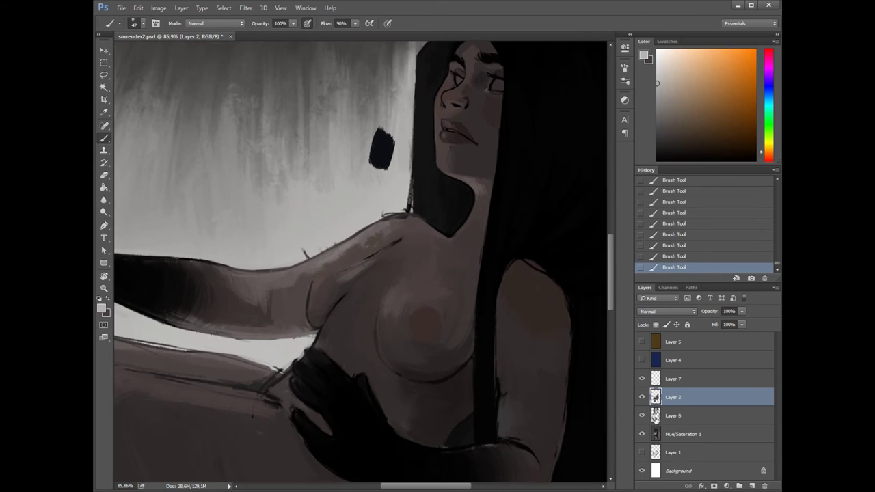
pyautogui.hotkey('alt', '[')
pyautogui.hotkey('alt', '[')
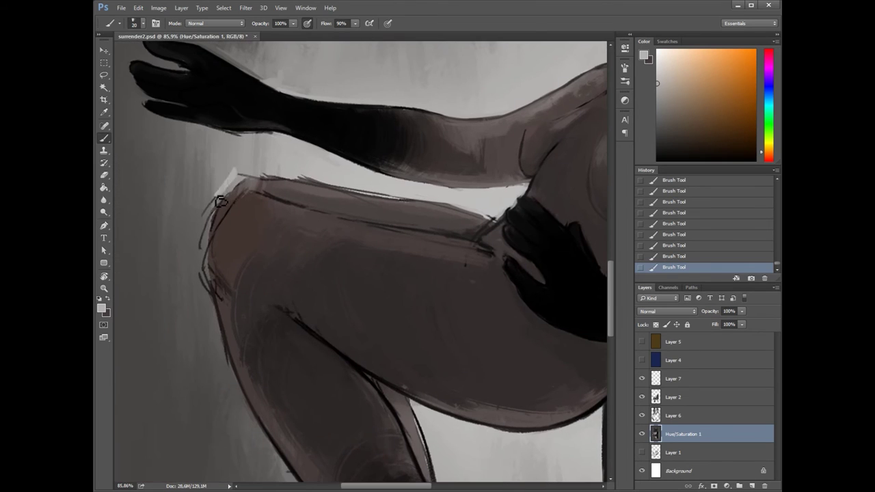
pyautogui.moveTo(220, 202); pyautogui.dragTo(214, 209)
pyautogui.keyDown('alt'); pyautogui.click(212, 210); pyautogui.keyUp('alt')
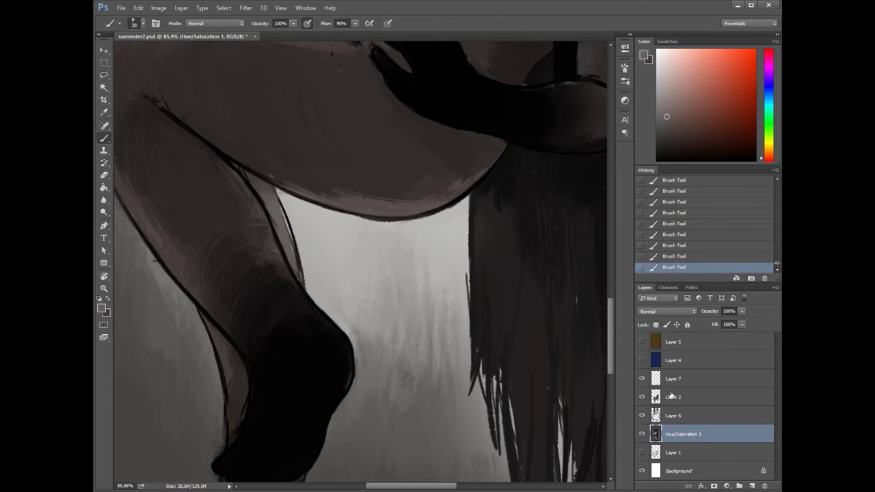
# Step: On Layer 2, clean the rear leg's edge below the thigh and redraw the thigh-calf crease in black with a 9 px brush
pyautogui.keyDown('ctrl'); pyautogui.click(250, 178); pyautogui.keyUp('ctrl')
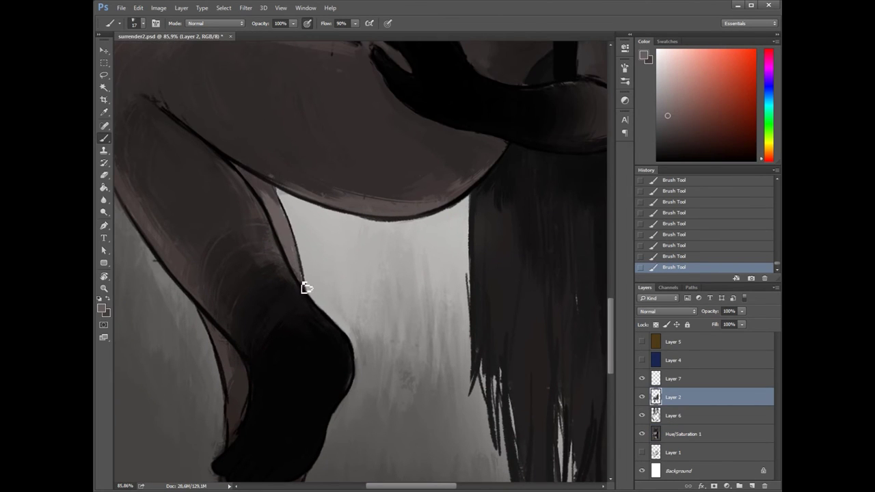
pyautogui.rightClick(272, 182)
pyautogui.press('Escape')
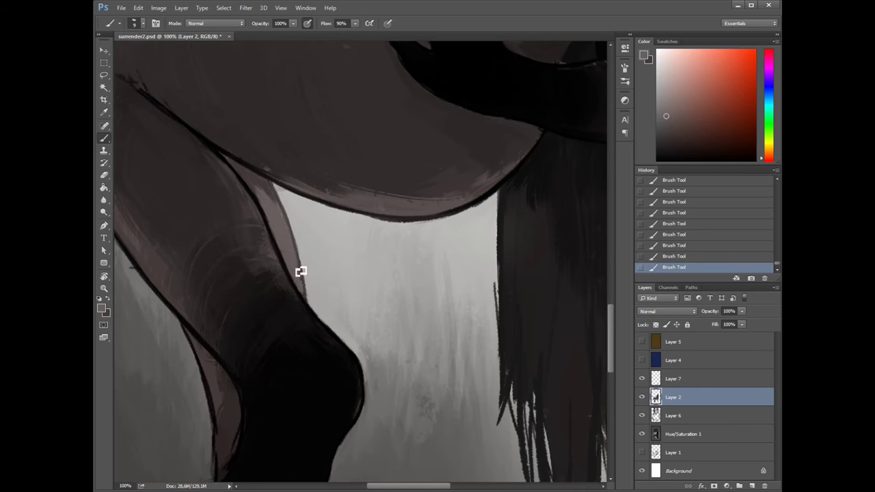
pyautogui.moveTo(287, 233); pyautogui.dragTo(312, 211)
pyautogui.moveTo(338, 170); pyautogui.dragTo(253, 255)
pyautogui.keyDown('alt'); pyautogui.click(228, 214); pyautogui.keyUp('alt')
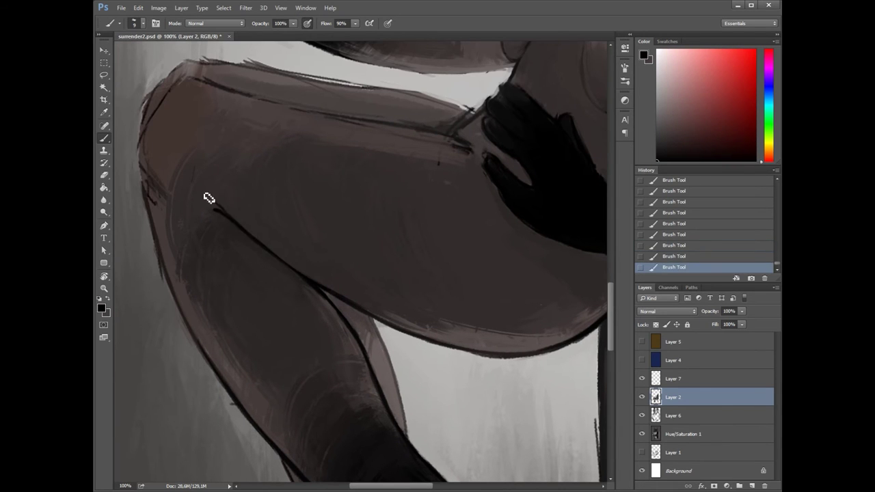
pyautogui.moveTo(242, 212); pyautogui.dragTo(216, 238)
# Step: Blend the upper thigh shading with a 71 px brush in sampled brown-grey, and soften the hip fold at 15 px
pyautogui.rightClick(288, 176)
pyautogui.keyDown('alt'); pyautogui.click(428, 188); pyautogui.keyUp('alt')
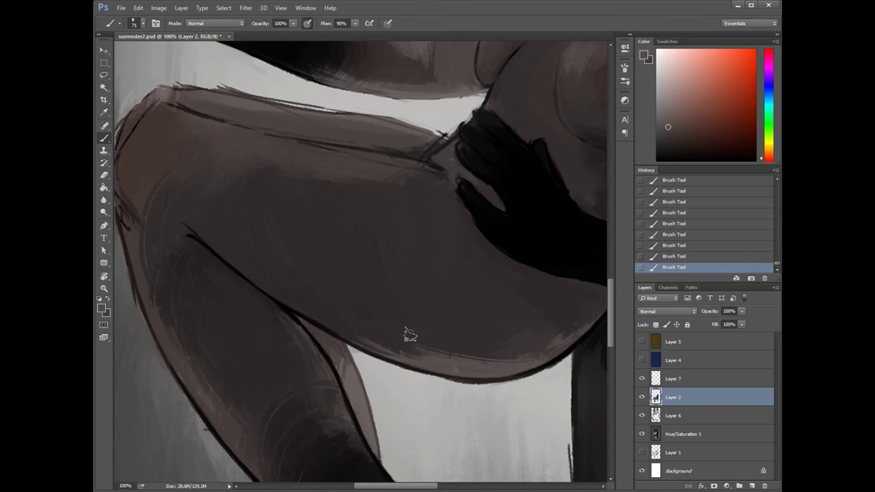
pyautogui.moveTo(283, 251); pyautogui.dragTo(397, 284)
pyautogui.moveTo(253, 236); pyautogui.dragTo(299, 229)
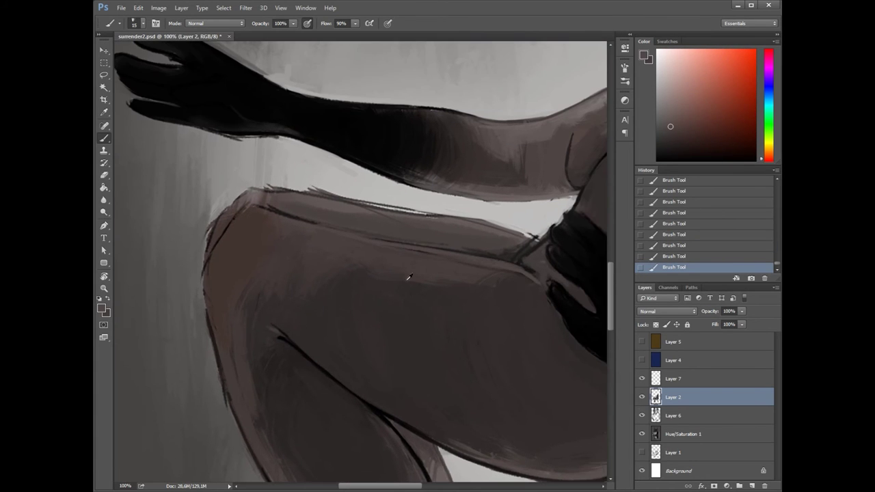
pyautogui.moveTo(529, 279); pyautogui.dragTo(295, 242)
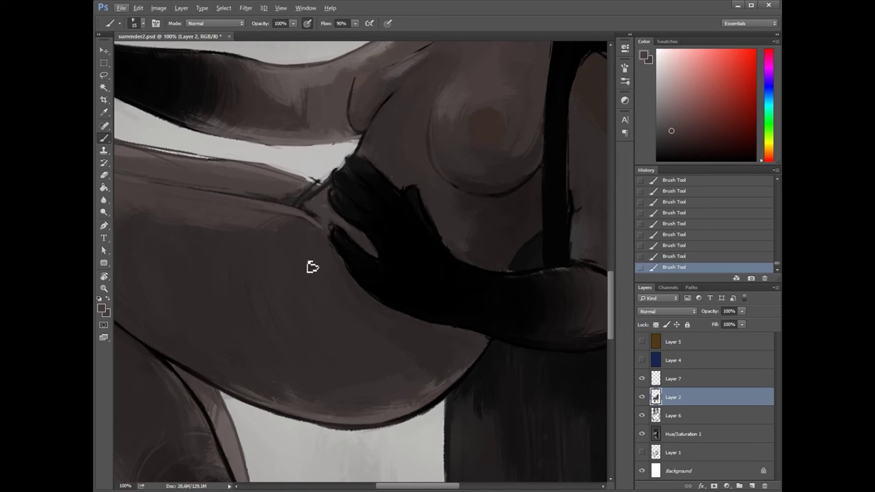
pyautogui.moveTo(334, 188); pyautogui.dragTo(379, 128)
# Step: Flip the canvas horizontally and refine the outlines of the bent arm and gloved forearm with a fine sampled dark brush
pyautogui.press('h')
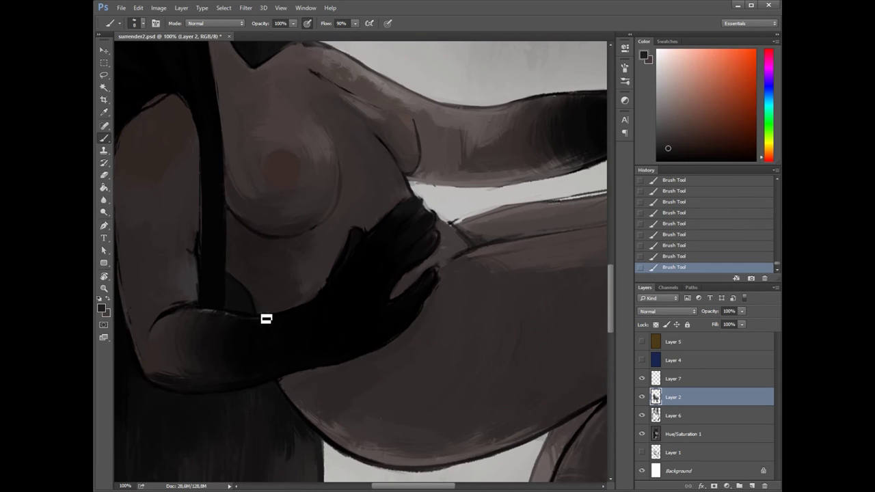
pyautogui.moveTo(264, 317); pyautogui.dragTo(306, 300)
pyautogui.moveTo(151, 281); pyautogui.dragTo(225, 257)
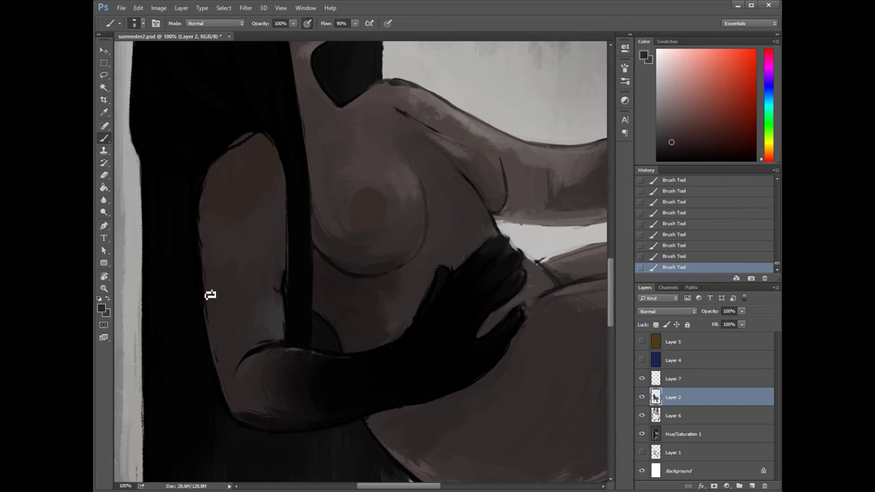
pyautogui.moveTo(506, 331); pyautogui.dragTo(356, 239)
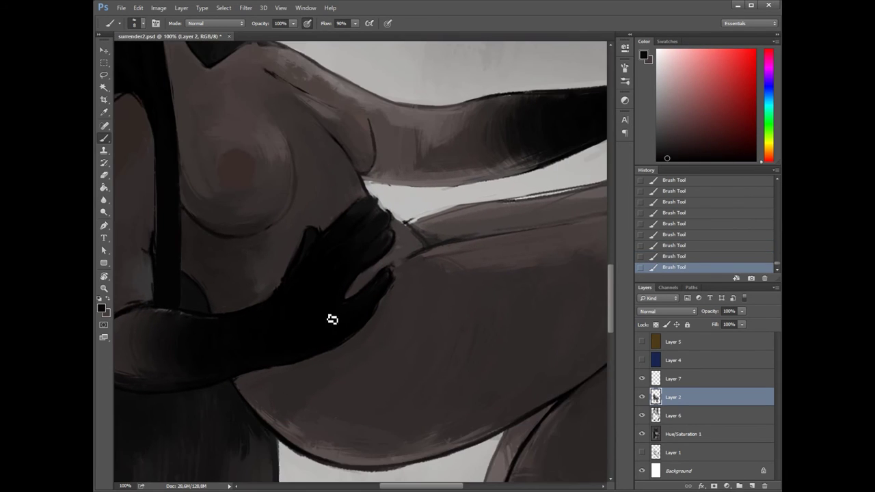
# Step: Flip the canvas back and define the fingers and contour of the glove on the hip with sampled blacks
pyautogui.press('h')
pyautogui.scroll(3, 313, 322)
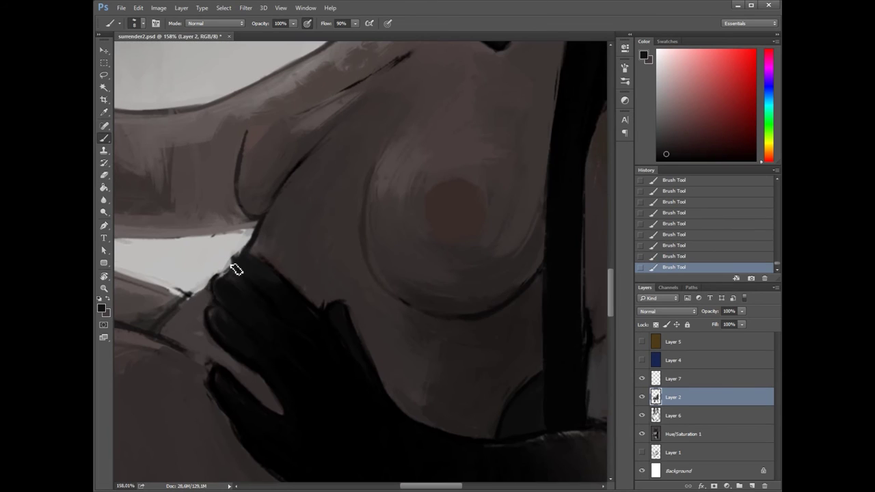
pyautogui.moveTo(242, 262); pyautogui.dragTo(221, 179)
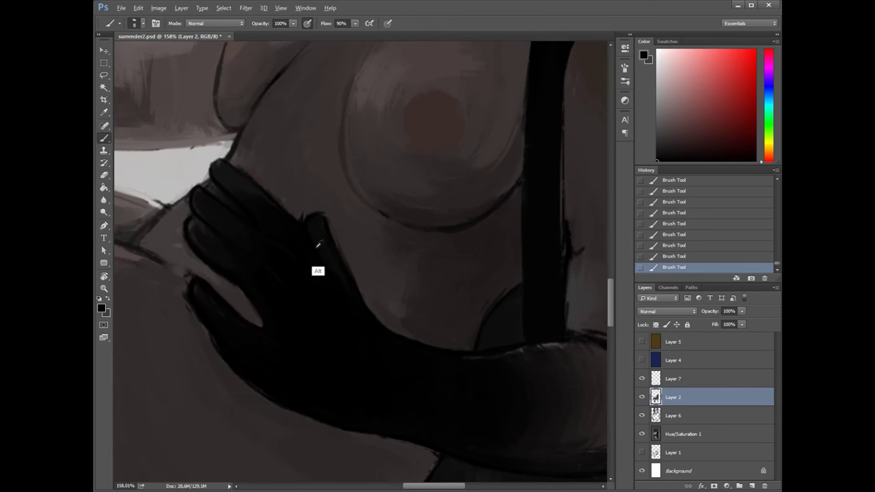
pyautogui.keyDown('alt'); pyautogui.click(195, 222); pyautogui.keyUp('alt')
pyautogui.moveTo(212, 236); pyautogui.dragTo(239, 260)
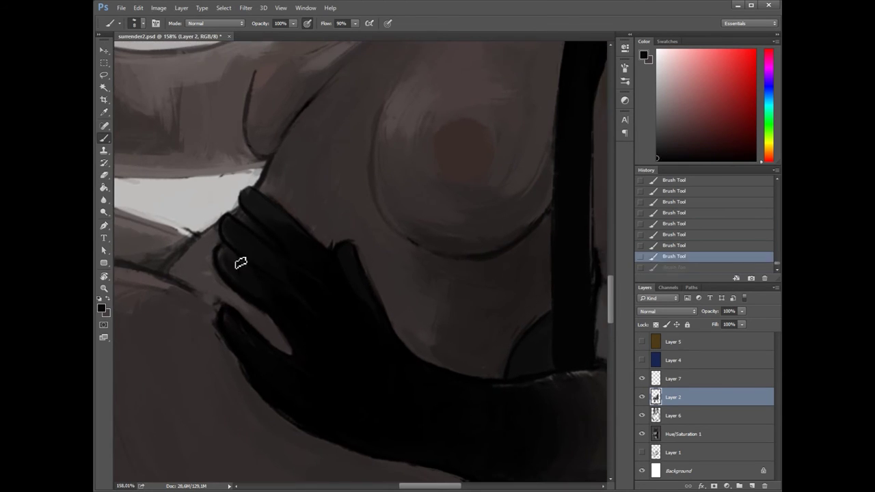
pyautogui.moveTo(248, 344); pyautogui.dragTo(433, 460)
# Step: Blend the chest and neck shading with sampled skin tones and a 22 px brush at 31% opacity, flipping the canvas to check
pyautogui.keyDown('alt'); pyautogui.click(317, 312); pyautogui.keyUp('alt')
pyautogui.press('h')
pyautogui.moveTo(299, 221); pyautogui.dragTo(385, 171)
pyautogui.keyDown('alt'); pyautogui.click(445, 252); pyautogui.keyUp('alt')
pyautogui.moveTo(419, 208); pyautogui.dragTo(253, 222)
pyautogui.moveTo(292, 148); pyautogui.dragTo(359, 297)
pyautogui.keyDown('alt'); pyautogui.click(289, 309); pyautogui.keyUp('alt')
pyautogui.keyDown('alt'); pyautogui.click(312, 221); pyautogui.keyUp('alt')
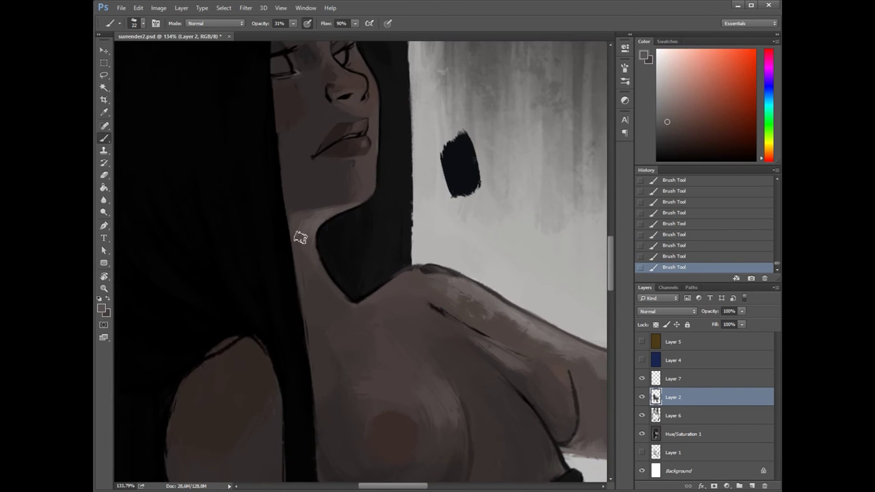
pyautogui.press('h')
pyautogui.moveTo(322, 251); pyautogui.dragTo(260, 250)
pyautogui.moveTo(301, 191); pyautogui.dragTo(392, 196)
# Step: Refine the nose and face contour lines with a 6 px brush at 100% opacity, sampling black and brown skin tones
pyautogui.press('b')
pyautogui.rightClick(360, 191)
pyautogui.press('Return')
pyautogui.scroll(2, 360, 195)
pyautogui.press('d')
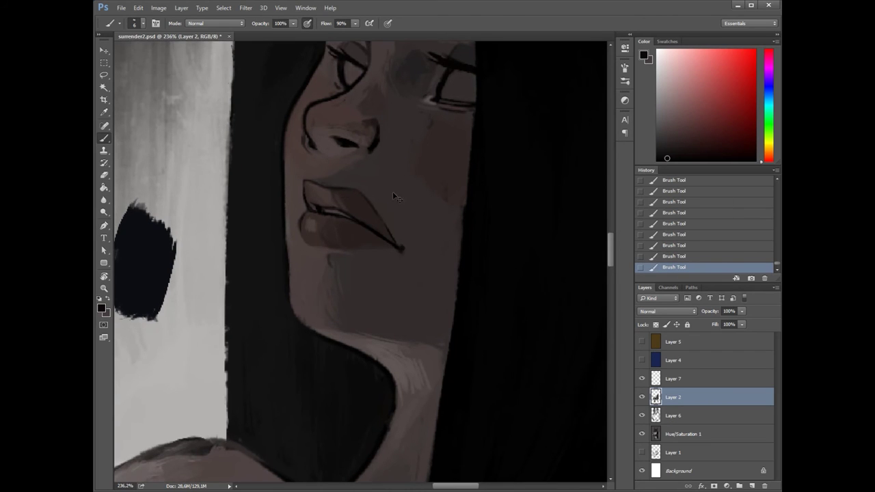
pyautogui.scroll(1, 393, 196)
pyautogui.hscroll(1, 393, 196)
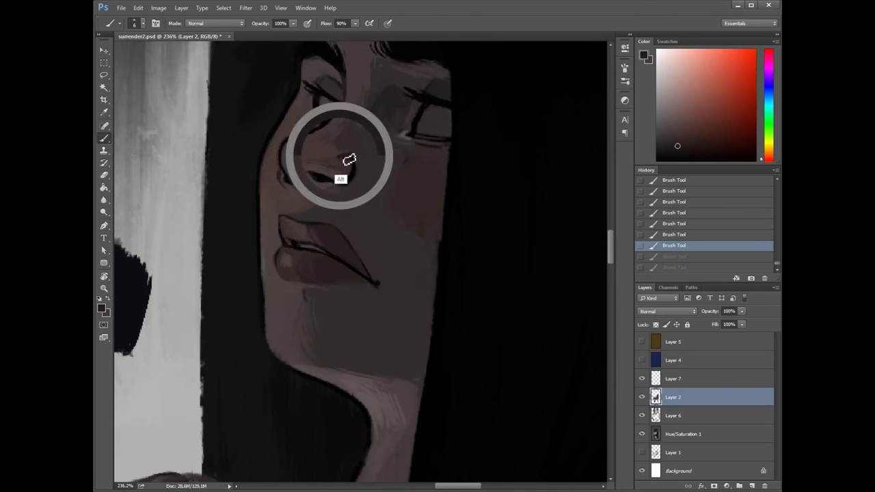
pyautogui.keyDown('alt'); pyautogui.click(284, 154); pyautogui.keyUp('alt')
pyautogui.keyDown('alt'); pyautogui.click(316, 197); pyautogui.keyUp('alt')
pyautogui.hotkey('ctrl', 'alt', 'z')
pyautogui.hotkey('ctrl', 'alt', 'z')
pyautogui.hotkey('ctrl', 'shift', 'z')
pyautogui.hotkey('ctrl', 'shift', 'z')
pyautogui.scroll(1, 347, 229)
pyautogui.hscroll(1, 347, 228)
pyautogui.keyDown('alt'); pyautogui.click(401, 154); pyautogui.keyUp('alt')
# Step: Smooth the neck shading below the jaw with a 15 px brush and sampled skin tones
pyautogui.scroll(-8, 303, 205)
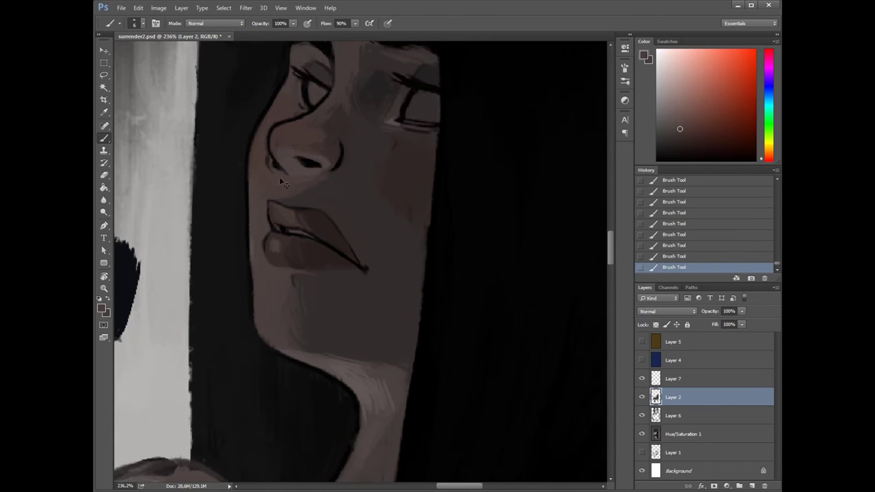
pyautogui.rightClick(357, 181)
pyautogui.press('Escape')
pyautogui.moveTo(403, 159); pyautogui.dragTo(376, 201)
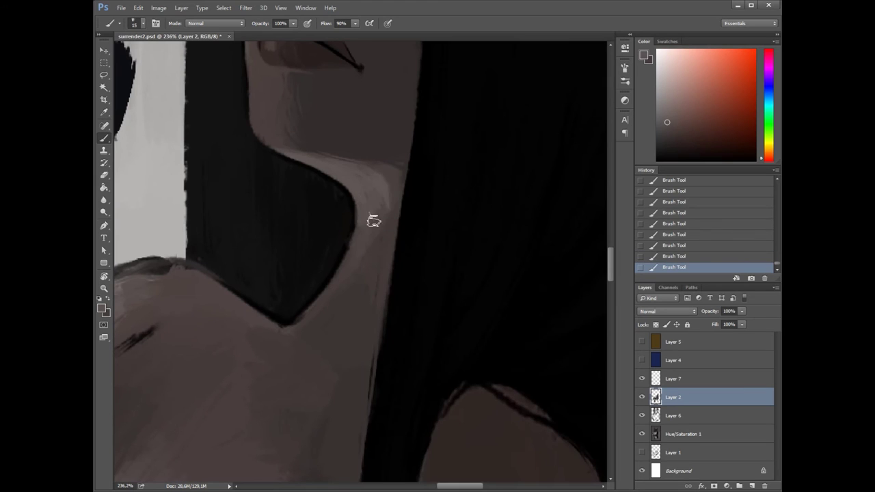
pyautogui.keyDown('alt'); pyautogui.click(394, 253); pyautogui.keyUp('alt')
pyautogui.scroll(-2, 383, 253)
# Step: Tidy the hair edges around the face and shoulder with sampled black and a 7 px brush
pyautogui.scroll(3, 342, 308)
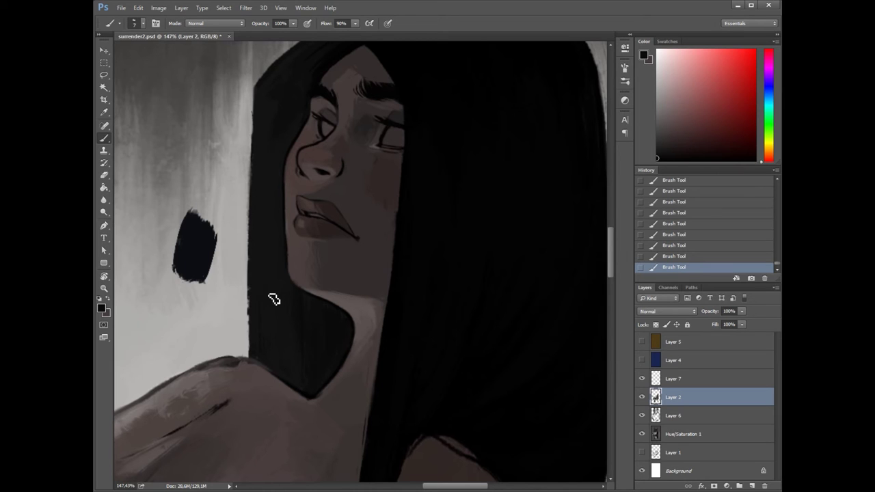
pyautogui.scroll(2, 312, 180)
pyautogui.keyDown('alt'); pyautogui.click(280, 195); pyautogui.keyUp('alt')
pyautogui.scroll(-1, 240, 254)
pyautogui.hscroll(3, 307, 58)
pyautogui.hotkey('ctrl', '-')
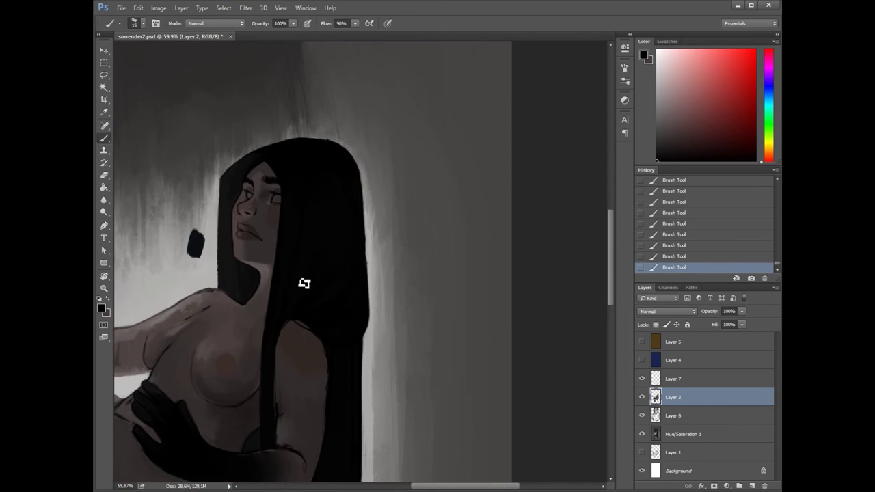
# Step: Flip the canvas horizontally and darken the outer side of the hanging hair with a 35 px brush in sampled black
pyautogui.press('h')
pyautogui.scroll(-2, 214, 340)
pyautogui.scroll(-3, 209, 355)
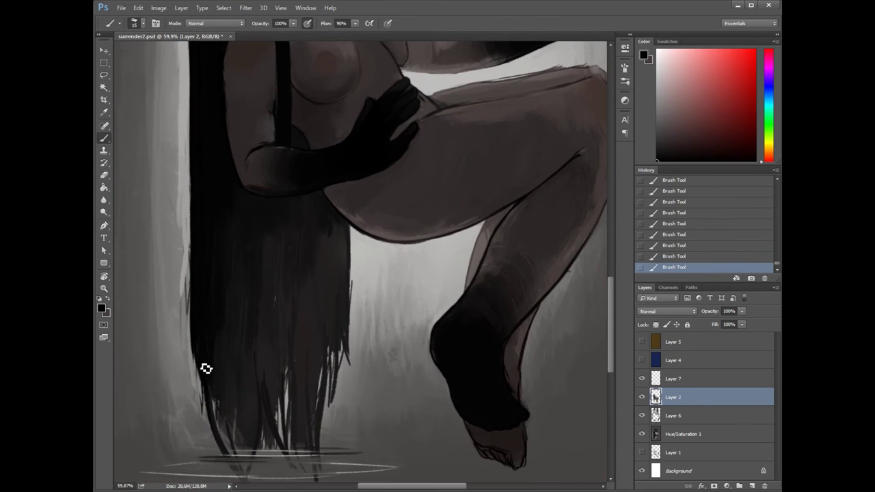
pyautogui.scroll(-2, 211, 363)
pyautogui.keyDown('alt'); pyautogui.click(212, 259); pyautogui.keyUp('alt')
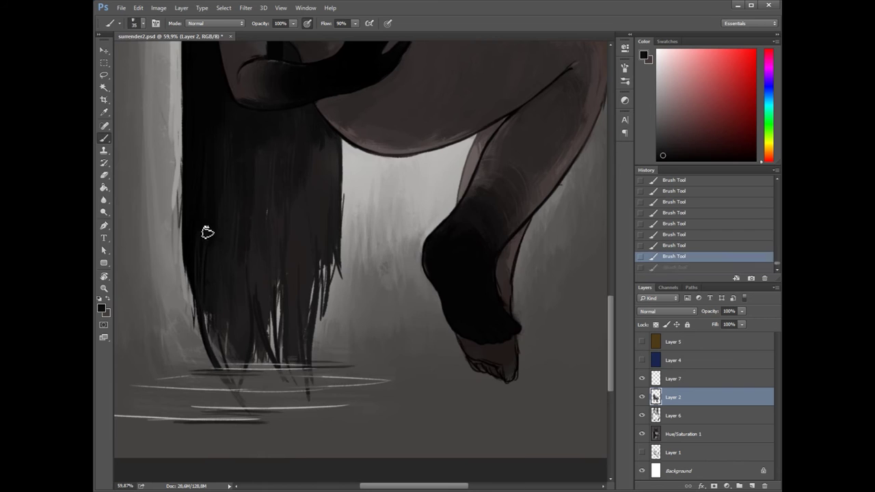
pyautogui.scroll(2, 205, 342)
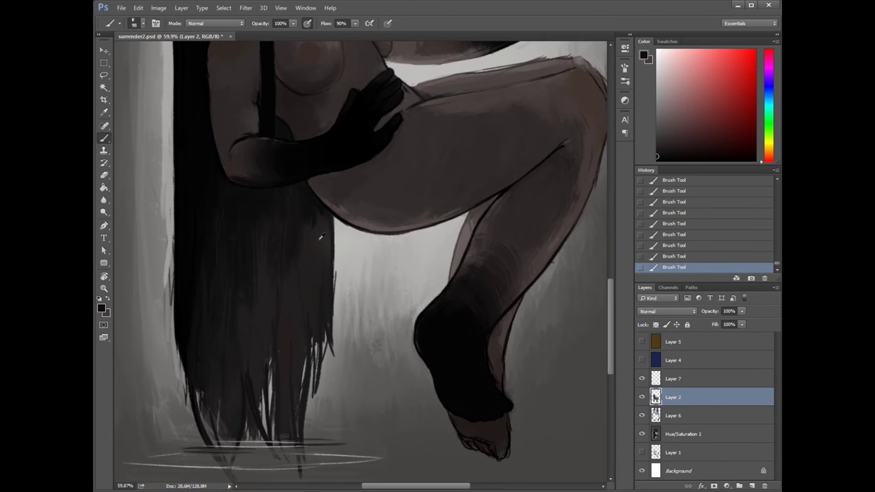
# Step: Darken and merge the hanging hair down to its tips at the water, using sampled near-blacks and a 75 to 128 px brush
pyautogui.keyDown('alt'); pyautogui.click(221, 308); pyautogui.keyUp('alt')
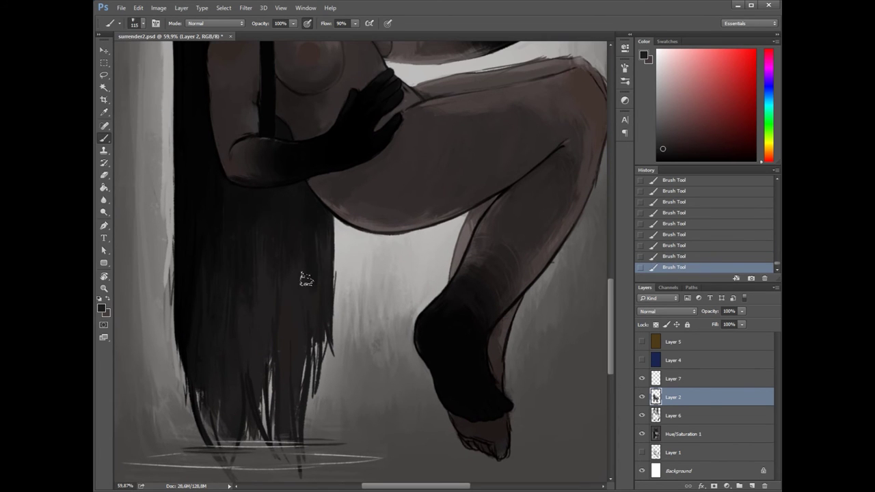
pyautogui.keyDown('alt'); pyautogui.click(202, 390); pyautogui.keyUp('alt')
pyautogui.scroll(-1, 206, 400)
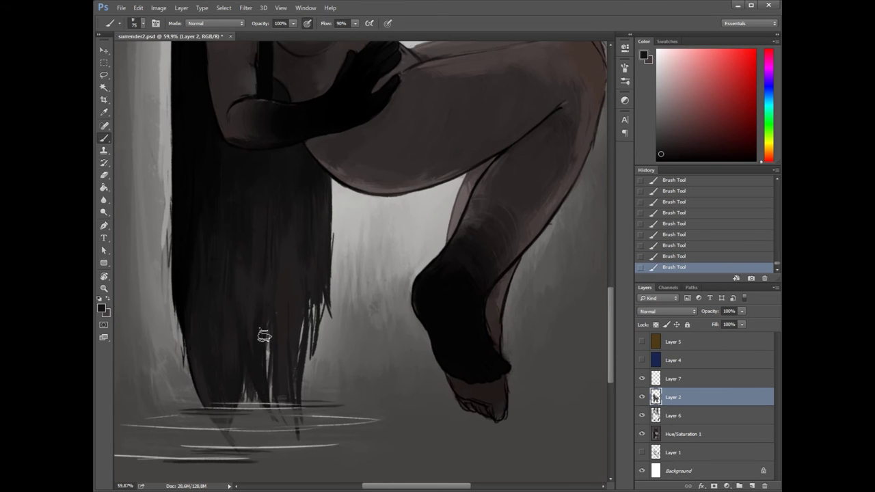
pyautogui.keyDown('alt'); pyautogui.click(284, 293); pyautogui.keyUp('alt')
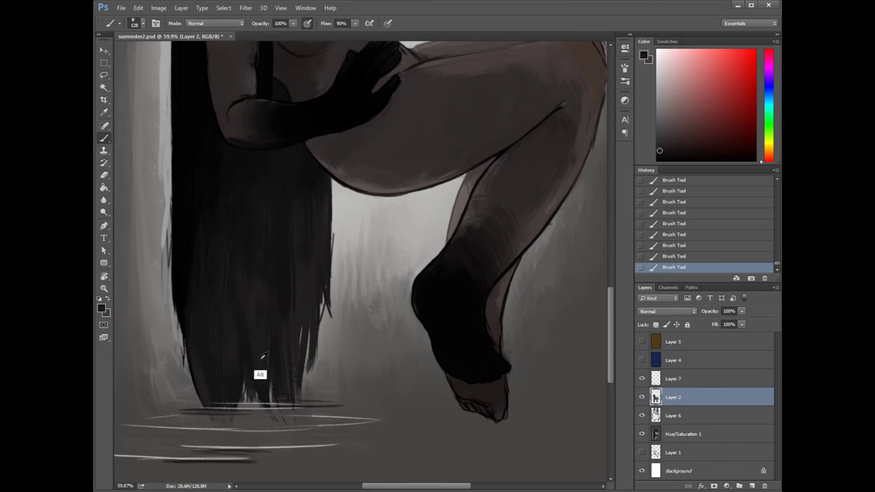
pyautogui.scroll(2, 198, 361)
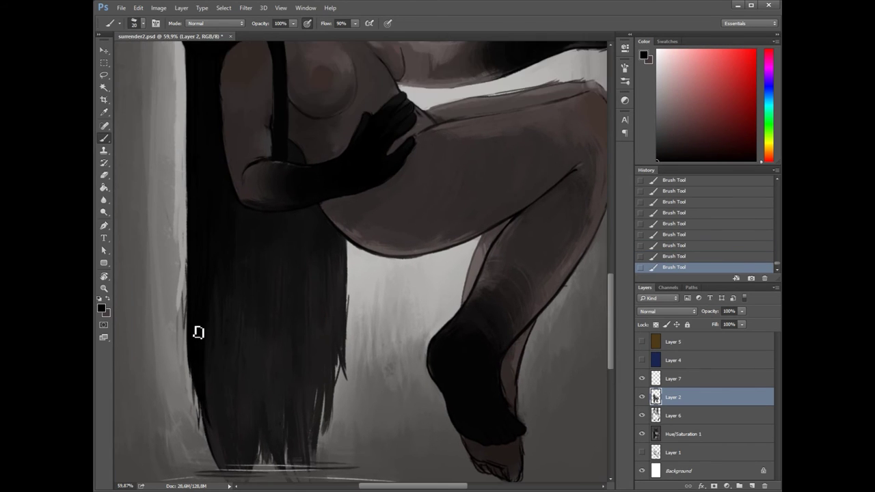
# Step: Paint a dark strand down the hanging hair below the gloved forearm with a 20 px black brush
pyautogui.moveTo(299, 258); pyautogui.dragTo(285, 210)
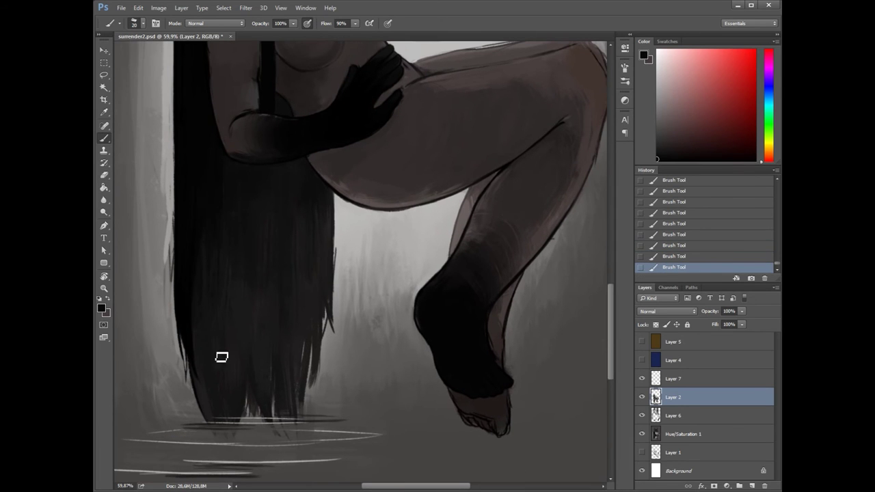
pyautogui.hotkey('ctrl', 'z')
pyautogui.hotkey('ctrl', 'z')
pyautogui.hotkey('ctrl', 'z')
pyautogui.hotkey('ctrl', 'z')
pyautogui.hotkey('ctrl', 'z')
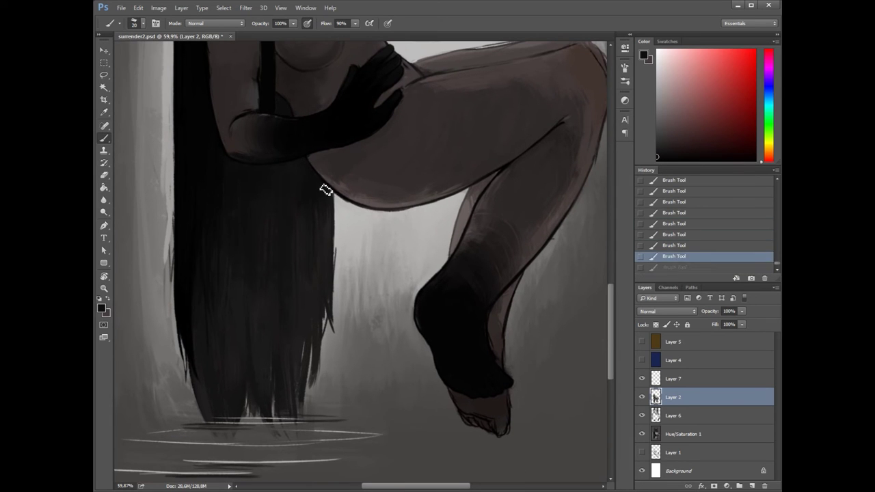
pyautogui.moveTo(323, 257); pyautogui.dragTo(326, 268)
pyautogui.scroll(2, 272, 182)
pyautogui.hotkey('ctrl', 'alt', 'z')
pyautogui.hotkey('ctrl', 'alt', 'z')
pyautogui.hotkey('ctrl', 'shift', 'z')
pyautogui.hotkey('ctrl', 'shift', 'z')
pyautogui.scroll(2, 254, 240)
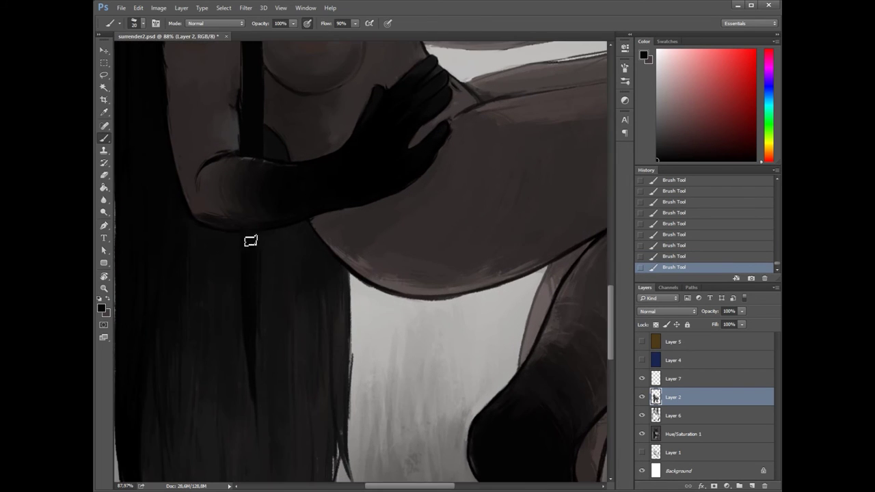
# Step: Flip the canvas horizontally and refine the dark strand below the bent elbow with a 10 px black brush
pyautogui.scroll(-3, 267, 300)
pyautogui.hotkey('ctrl', 'alt', 'z')
pyautogui.hotkey('ctrl', 'alt', 'z')
pyautogui.hotkey('ctrl', 'shift', 'z')
pyautogui.hotkey('ctrl', 'shift', 'z')
pyautogui.scroll(1, 255, 273)
pyautogui.moveTo(261, 319); pyautogui.dragTo(318, 167)
pyautogui.hotkey('ctrl', 'alt', 'z')
pyautogui.hotkey('ctrl', 'alt', 'z')
pyautogui.hotkey('ctrl', 'shift', 'z')
pyautogui.hotkey('ctrl', 'shift', 'z')
pyautogui.scroll(1, 294, 205)
pyautogui.scroll(-7, 237, 236)
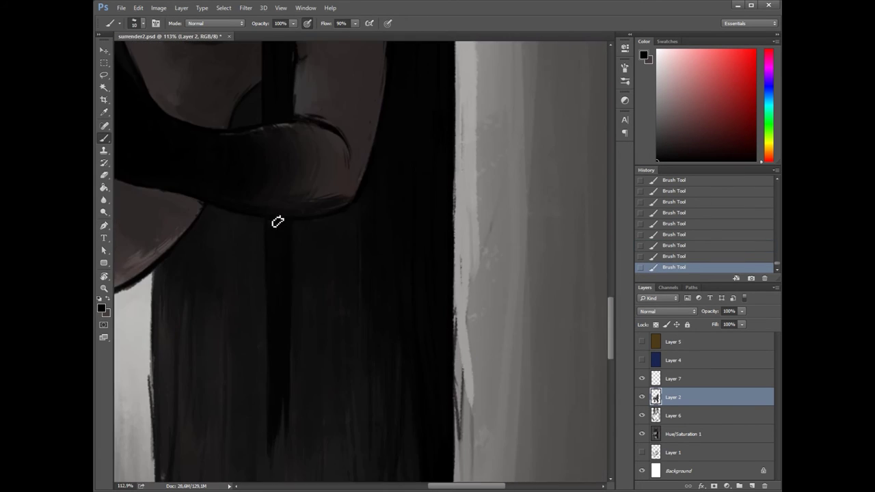
# Step: Refine the long black hair strand running beside the upper arm and over the forearm with a 10 px brush
pyautogui.hscroll(-5, 301, 137)
pyautogui.hotkey('ctrl', 'alt', 'z')
pyautogui.hotkey('ctrl', 'alt', 'z')
pyautogui.hotkey('ctrl', 'shift', 'z')
pyautogui.hotkey('ctrl', 'shift', 'z')
pyautogui.scroll(-2, 305, 341)
pyautogui.hotkey('ctrl', 'alt', 'z')
pyautogui.hotkey('ctrl', 'alt', 'z')
pyautogui.hotkey('ctrl', 'alt', 'z')
pyautogui.hotkey('ctrl', 'alt', 'z')
pyautogui.hotkey('ctrl', 'shift', 'z')
pyautogui.hotkey('ctrl', 'shift', 'z')
pyautogui.hotkey('ctrl', 'shift', 'z')
pyautogui.hotkey('ctrl', 'shift', 'z')
pyautogui.scroll(10, 291, 217)
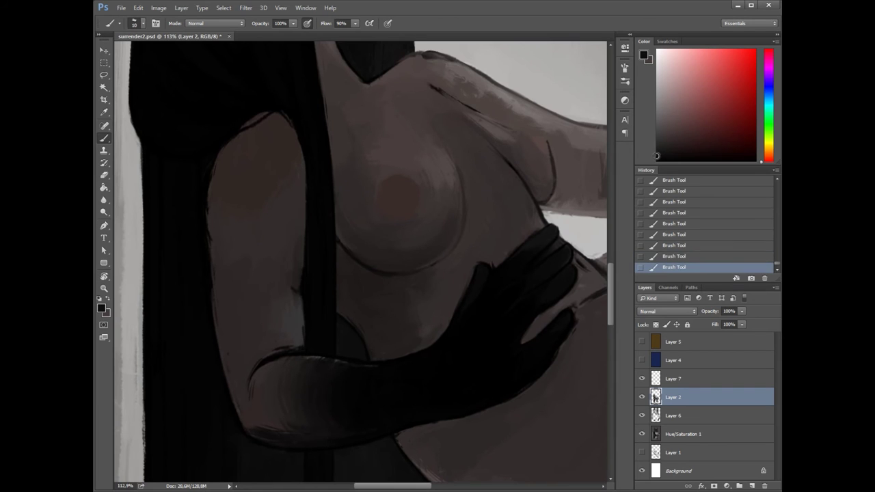
# Step: Touch up the black hair falling from the face past the forearm with a 15 px brush
pyautogui.hotkey('ctrl', 'alt', 'z')
pyautogui.hotkey('ctrl', 'alt', 'z')
pyautogui.scroll(5, 322, 234)
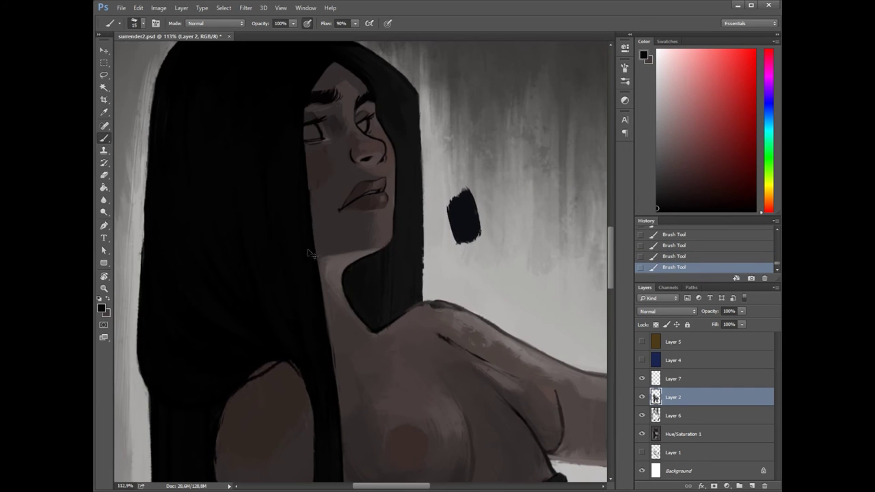
pyautogui.scroll(-7, 301, 280)
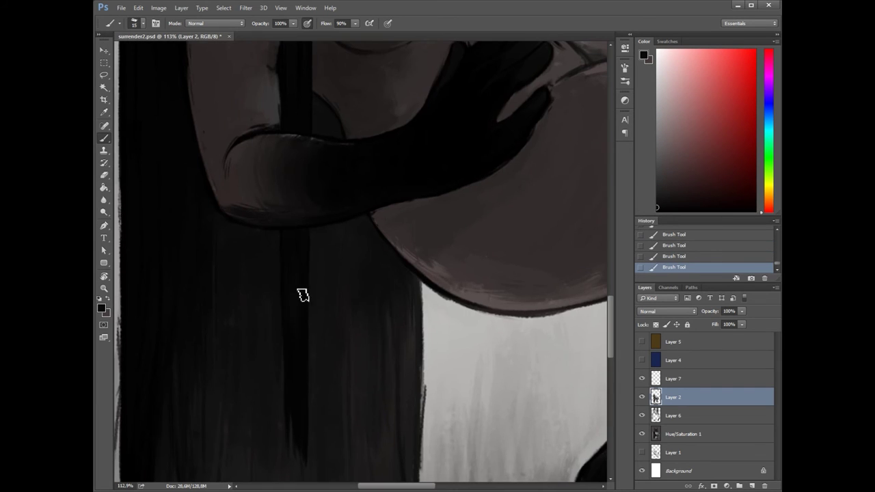
pyautogui.scroll(2, 301, 262)
pyautogui.scroll(-5, 351, 289)
pyautogui.scroll(4, 323, 377)
pyautogui.scroll(2, 335, 218)
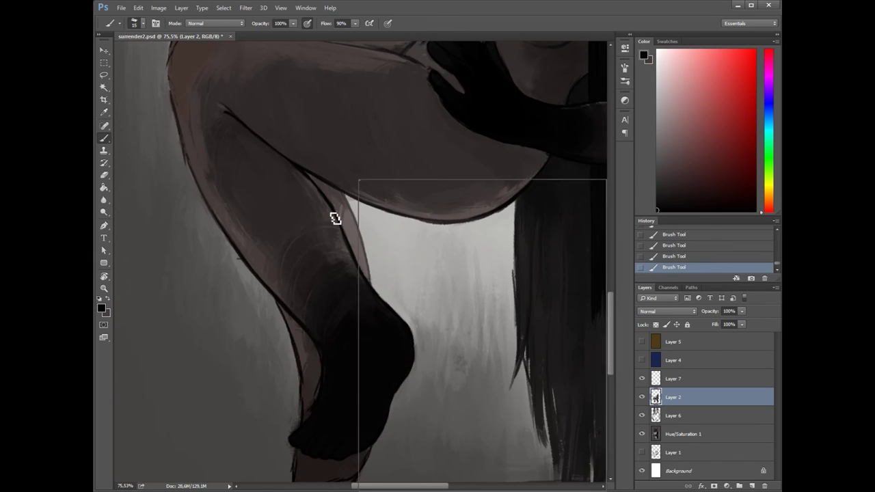
# Step: Blend dark shading from the shin over the ankle and foot with a 79 to 99 px brush at 30 to 60% opacity
pyautogui.press('3')
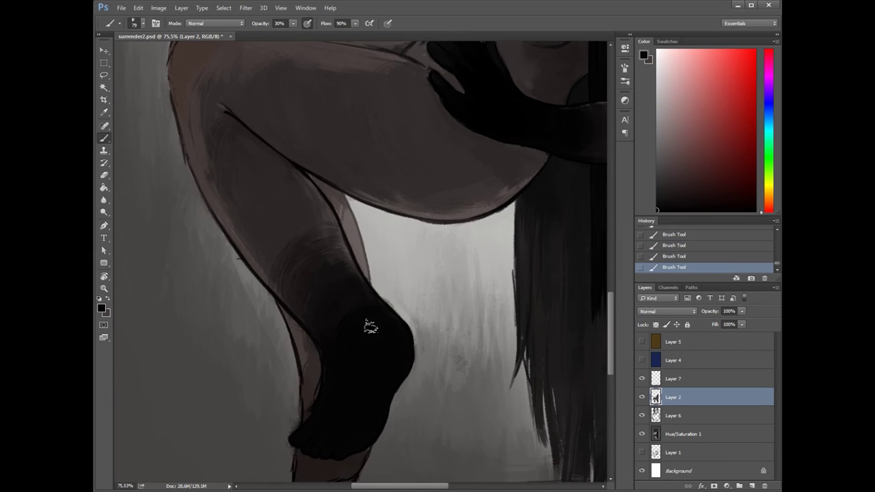
pyautogui.keyDown('alt'); pyautogui.click(333, 230); pyautogui.keyUp('alt')
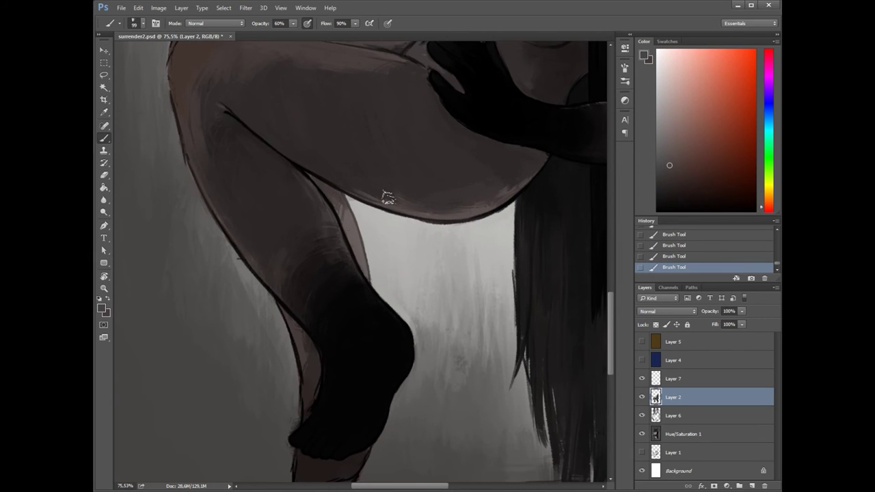
pyautogui.scroll(-2, 388, 198)
pyautogui.moveTo(293, 239)
pyautogui.mouseDown()
pyautogui.moveTo(285, 268)
pyautogui.moveTo(290, 348)
pyautogui.moveTo(299, 354)
pyautogui.mouseUp()
pyautogui.hotkey('ctrl', 'alt', 'z')
pyautogui.hotkey('ctrl', 'alt', 'z')
pyautogui.hotkey('ctrl', 'alt', 'z')
pyautogui.scroll(-2, 318, 250)
pyautogui.press('d')
pyautogui.press('3')
pyautogui.hscroll(-1, 319, 250)
pyautogui.scroll(-3, 352, 153)
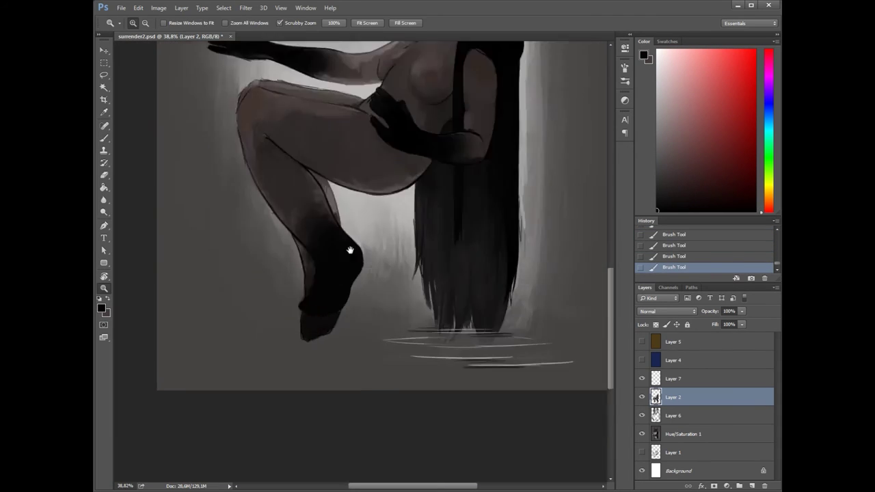
# Step: Blend the glove's dark gradient near the bent elbow with a 23 px black brush at 31% opacity
pyautogui.scroll(2, 366, 199)
pyautogui.keyDown('alt'); pyautogui.click(365, 205); pyautogui.keyUp('alt')
pyautogui.hscroll(2, 435, 222)
pyautogui.scroll(3, 435, 222)
pyautogui.press('d')
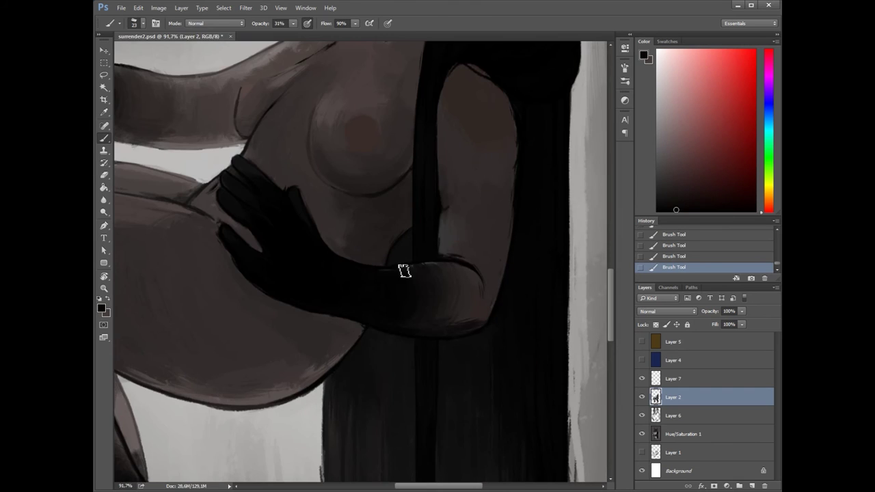
pyautogui.moveTo(415, 273); pyautogui.dragTo(346, 69)
# Step: Sharpen the outstretched arm's glove contours in black with a 7 px brush at 100% opacity
pyautogui.press('0')
pyautogui.scroll(3, 253, 132)
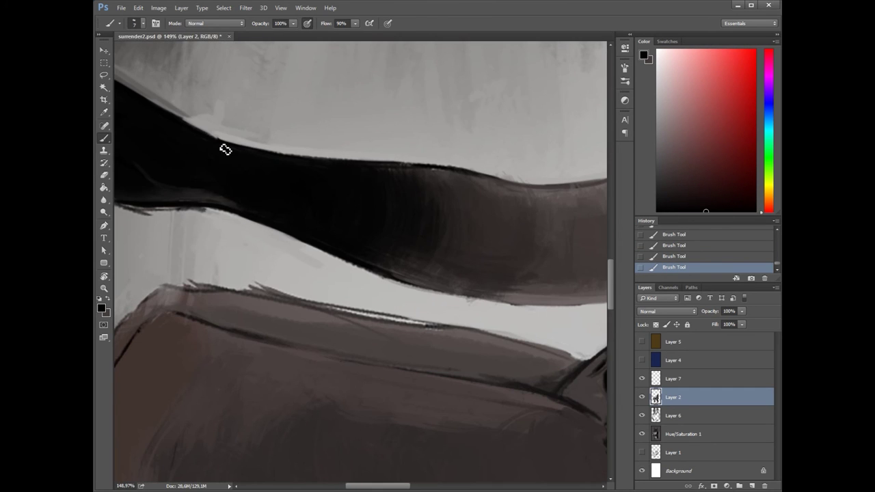
pyautogui.moveTo(226, 149); pyautogui.dragTo(411, 170)
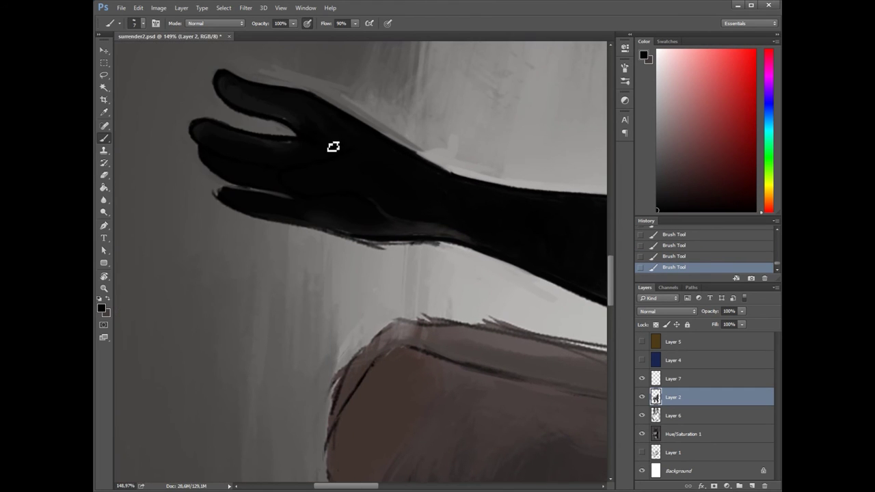
pyautogui.moveTo(400, 243)
pyautogui.mouseDown()
pyautogui.moveTo(240, 215)
pyautogui.moveTo(375, 144)
pyautogui.moveTo(235, 156)
pyautogui.moveTo(422, 218)
pyautogui.moveTo(313, 226)
pyautogui.moveTo(407, 232)
pyautogui.moveTo(319, 222)
pyautogui.mouseUp()
# Step: Clean up the rear lower leg's outer edge with sampled background grey and black, using a 9 px brush
pyautogui.keyDown('alt'); pyautogui.click(319, 222); pyautogui.keyUp('alt')
pyautogui.moveTo(303, 191); pyautogui.dragTo(323, 219)
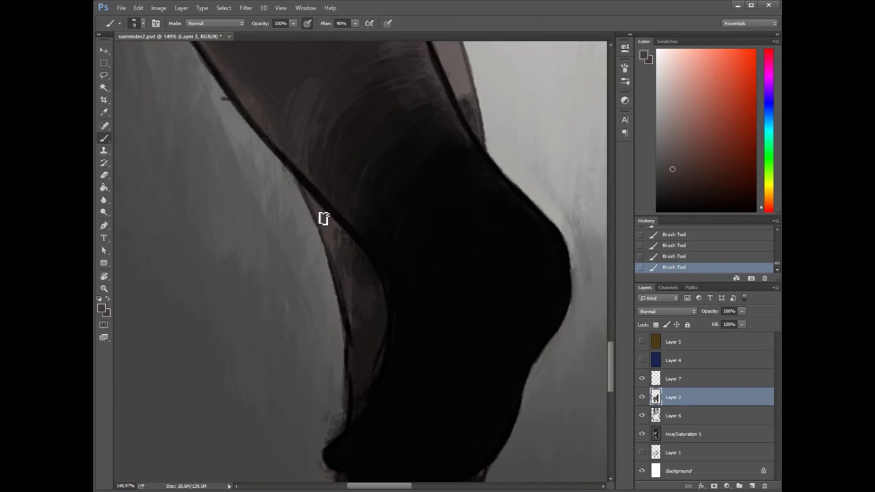
pyautogui.keyDown('alt'); pyautogui.click(341, 322); pyautogui.keyUp('alt')
pyautogui.moveTo(342, 425); pyautogui.dragTo(331, 336)
pyautogui.keyDown('alt'); pyautogui.click(347, 315); pyautogui.keyUp('alt')
# Step: Redraw the foot and toe outlines in sampled black and trim stray lines with background grey, using a 9 px brush
pyautogui.scroll(-5, 322, 301)
pyautogui.hotkey('ctrl', 'z')
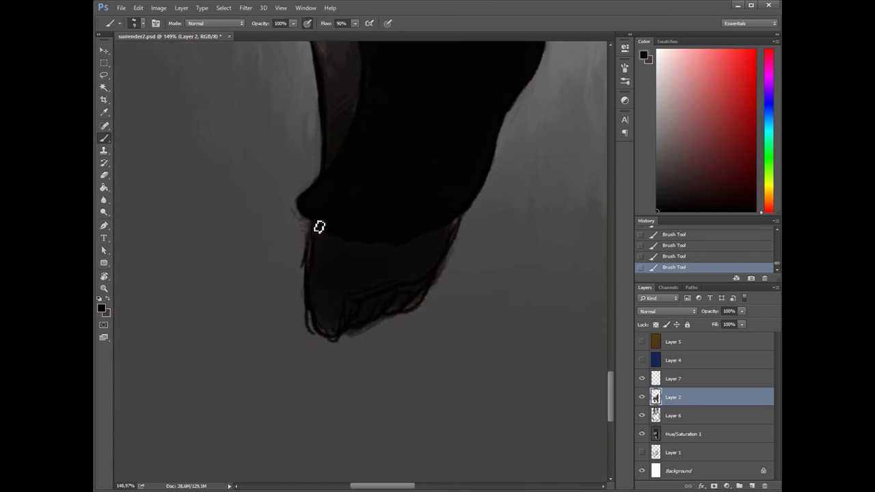
pyautogui.hotkey('ctrl', 'z')
pyautogui.keyDown('alt'); pyautogui.click(294, 217); pyautogui.keyUp('alt')
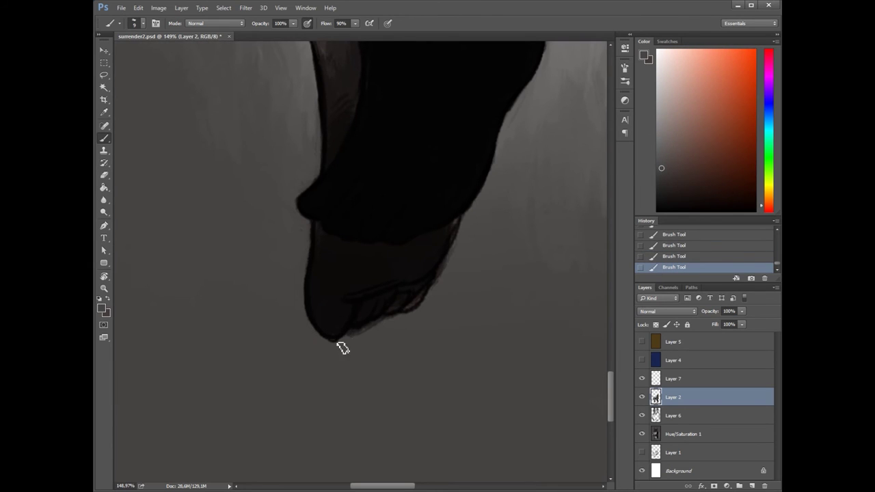
pyautogui.moveTo(443, 284); pyautogui.dragTo(409, 332)
pyautogui.keyDown('alt'); pyautogui.click(365, 349); pyautogui.keyUp('alt')
pyautogui.keyDown('alt'); pyautogui.click(354, 342); pyautogui.keyUp('alt')
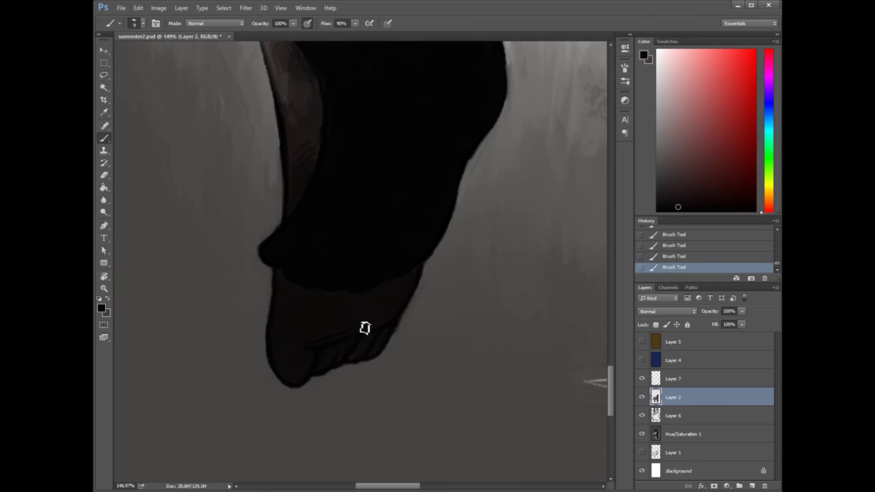
# Step: Darken and smooth the rear calf and the edges around the ankle with sampled dark tones and a 9 px brush
pyautogui.scroll(10, 293, 363)
pyautogui.keyDown('alt'); pyautogui.click(328, 357); pyautogui.keyUp('alt')
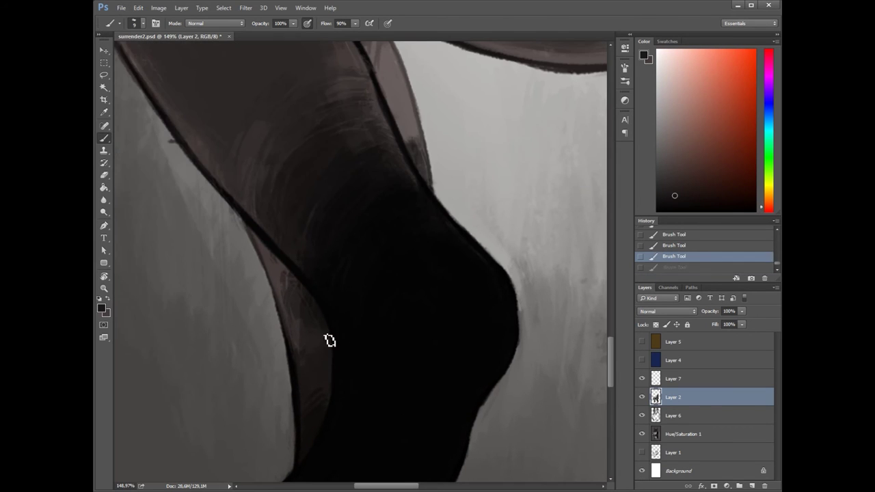
pyautogui.keyDown('alt'); pyautogui.click(359, 228); pyautogui.keyUp('alt')
pyautogui.moveTo(359, 228); pyautogui.dragTo(399, 293)
pyautogui.keyDown('alt'); pyautogui.click(322, 254); pyautogui.keyUp('alt')
pyautogui.keyDown('alt'); pyautogui.click(303, 221); pyautogui.keyUp('alt')
pyautogui.keyDown('alt'); pyautogui.click(418, 294); pyautogui.keyUp('alt')
pyautogui.moveTo(303, 221); pyautogui.dragTo(259, 294)
pyautogui.scroll(-3, 250, 280)
pyautogui.scroll(2, 301, 204)
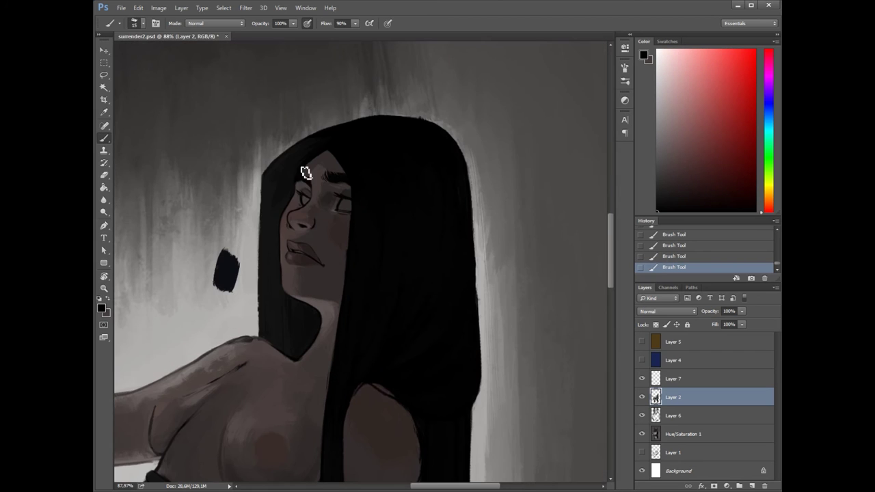
# Step: Soften the shoulder, armpit and torso contours with sampled skin tones and a 10 px brush
pyautogui.press('z')
pyautogui.keyDown('alt'); pyautogui.click(319, 239); pyautogui.keyUp('alt')
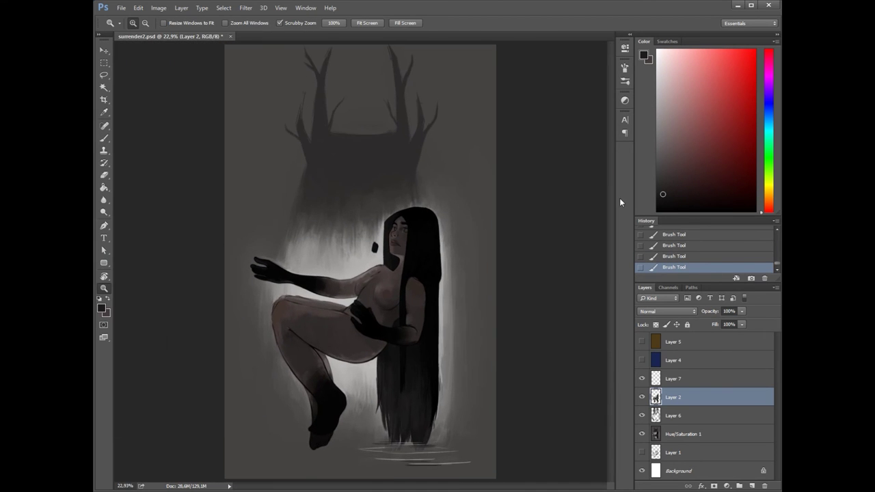
pyautogui.moveTo(326, 354); pyautogui.dragTo(503, 346)
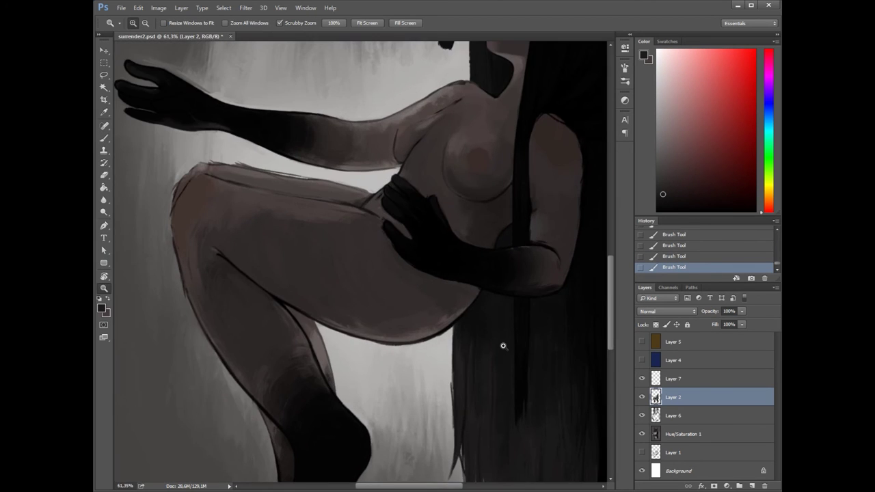
pyautogui.scroll(3, 270, 226)
pyautogui.press('b')
pyautogui.hotkey('ctrl', 'alt', 'z')
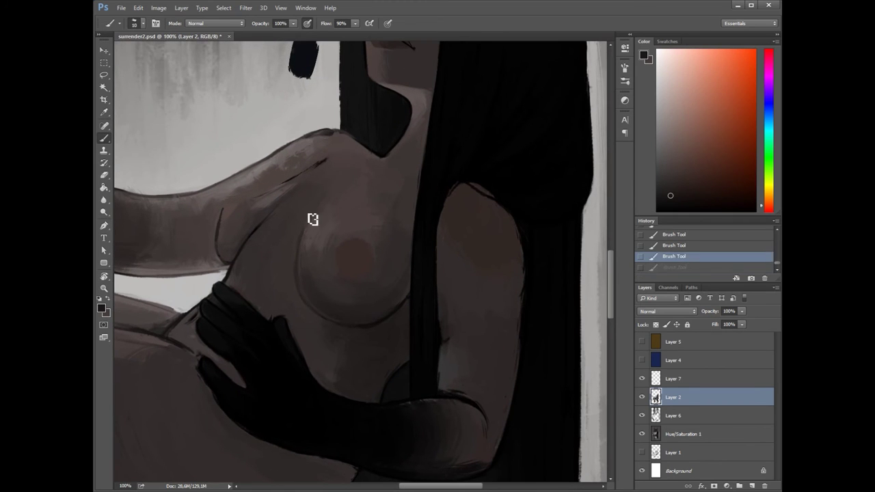
pyautogui.keyDown('alt'); pyautogui.click(270, 160); pyautogui.keyUp('alt')
pyautogui.moveTo(345, 140)
pyautogui.mouseDown()
pyautogui.moveTo(202, 205)
pyautogui.moveTo(235, 254)
pyautogui.moveTo(260, 256)
pyautogui.moveTo(186, 286)
pyautogui.moveTo(117, 337)
pyautogui.mouseUp()
pyautogui.keyDown('alt'); pyautogui.click(377, 231); pyautogui.keyUp('alt')
pyautogui.moveTo(196, 187)
pyautogui.mouseDown()
pyautogui.moveTo(316, 195)
pyautogui.moveTo(278, 208)
pyautogui.moveTo(302, 189)
pyautogui.mouseUp()
pyautogui.keyDown('alt'); pyautogui.click(302, 189); pyautogui.keyUp('alt')
pyautogui.moveTo(228, 276); pyautogui.dragTo(272, 211)
pyautogui.keyDown('alt'); pyautogui.click(225, 195); pyautogui.keyUp('alt')
pyautogui.moveTo(225, 196); pyautogui.dragTo(299, 256)
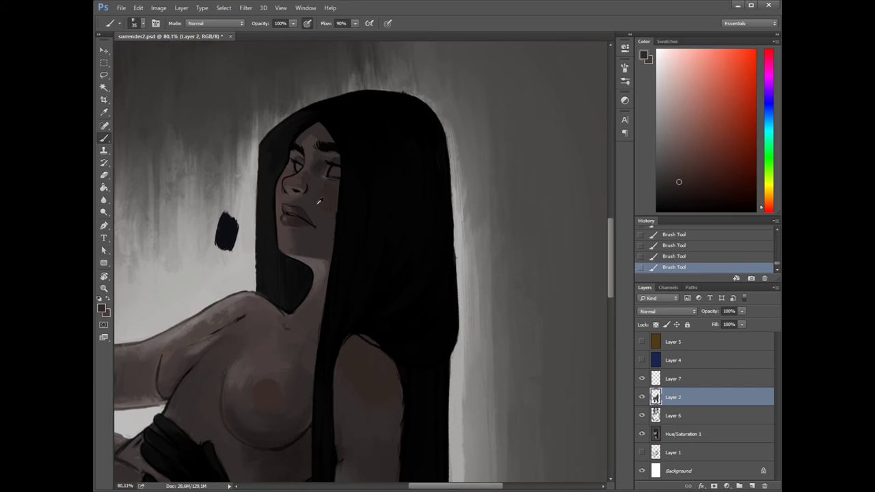
# Step: Blend the figure's skin shading with a 35 px brush and sampled dark skin tones
pyautogui.scroll(-3, 318, 201)
pyautogui.moveTo(447, 370); pyautogui.dragTo(358, 253)
pyautogui.keyDown('alt'); pyautogui.click(389, 283); pyautogui.keyUp('alt')
pyautogui.moveTo(389, 283); pyautogui.dragTo(280, 196)
pyautogui.keyDown('alt'); pyautogui.click(326, 347); pyautogui.keyUp('alt')
pyautogui.keyDown('alt'); pyautogui.click(260, 247); pyautogui.keyUp('alt')
# Step: Clean the hanging hair's edges and tips at the water with another brush preset and sampled greys and near-blacks
pyautogui.scroll(3, 253, 253)
pyautogui.keyDown('alt'); pyautogui.click(285, 336); pyautogui.keyUp('alt')
pyautogui.keyDown('alt'); pyautogui.click(321, 229); pyautogui.keyUp('alt')
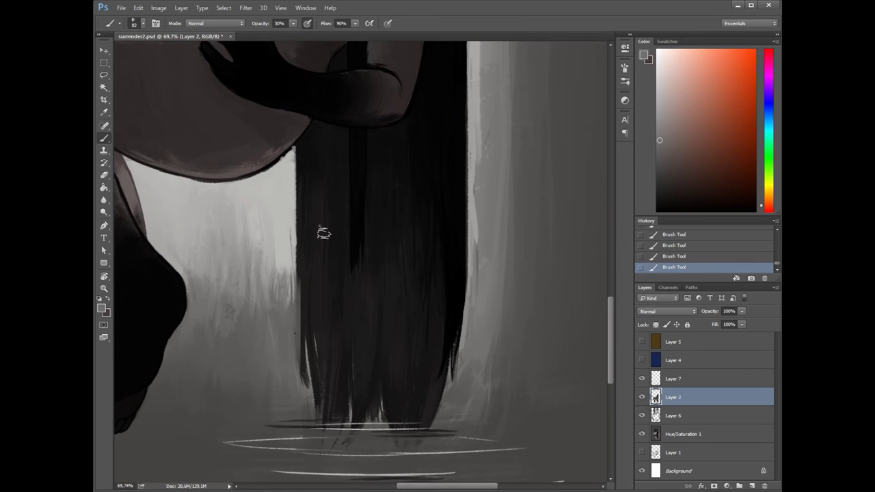
pyautogui.scroll(-1, 254, 191)
pyautogui.rightClick(272, 179)
pyautogui.click(264, 319)
pyautogui.keyDown('alt'); pyautogui.click(260, 311); pyautogui.keyUp('alt')
pyautogui.moveTo(254, 304); pyautogui.dragTo(260, 322)
pyautogui.moveTo(303, 345); pyautogui.dragTo(308, 356)
pyautogui.keyDown('alt'); pyautogui.click(267, 366); pyautogui.keyUp('alt')
pyautogui.keyDown('alt'); pyautogui.click(292, 374); pyautogui.keyUp('alt')
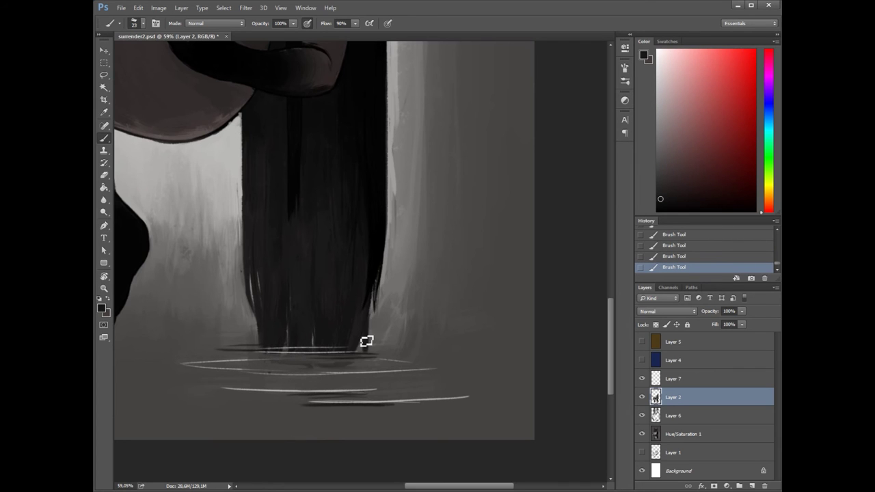
# Step: Flip the canvas horizontally and paint ripples beneath the foot on a new layer with a 15 px brush
pyautogui.scroll(-3, 328, 354)
pyautogui.scroll(3, 294, 283)
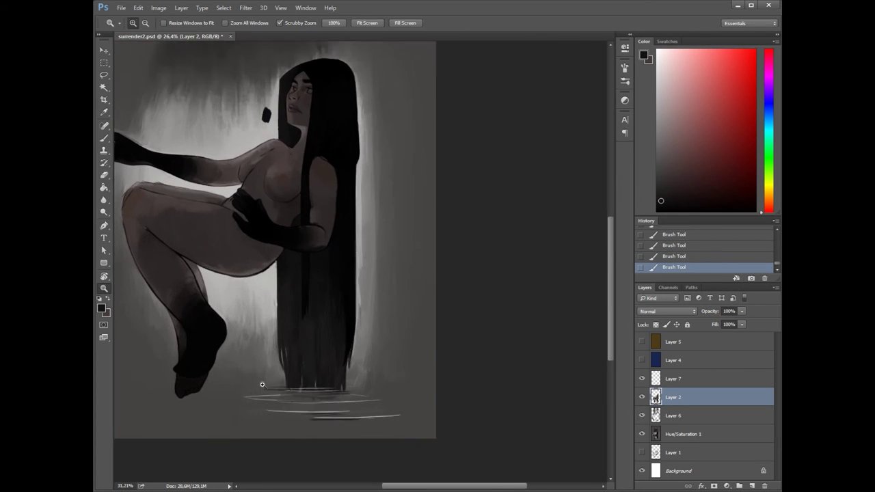
pyautogui.hotkey('ctrl', 'shift', 'h')
pyautogui.hotkey('ctrl', 'shift', 'alt', 'n')
pyautogui.keyDown('alt'); pyautogui.click(404, 381); pyautogui.keyUp('alt')
pyautogui.moveTo(399, 395); pyautogui.dragTo(403, 399)
pyautogui.moveTo(403, 398); pyautogui.dragTo(409, 401)
pyautogui.moveTo(402, 400); pyautogui.dragTo(387, 410)
pyautogui.keyDown('alt'); pyautogui.click(375, 415); pyautogui.keyUp('alt')
pyautogui.keyDown('alt'); pyautogui.click(447, 419); pyautogui.keyUp('alt')
# Step: Add thin straight light-grey ripple lines on both sides of the toes with a 15 px brush
pyautogui.keyDown('alt'); pyautogui.click(246, 401); pyautogui.keyUp('alt')
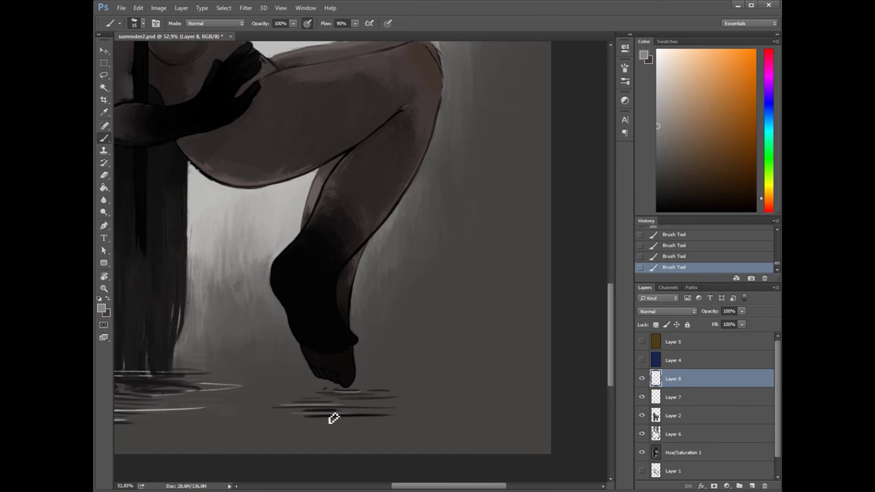
pyautogui.moveTo(309, 381); pyautogui.dragTo(263, 380)
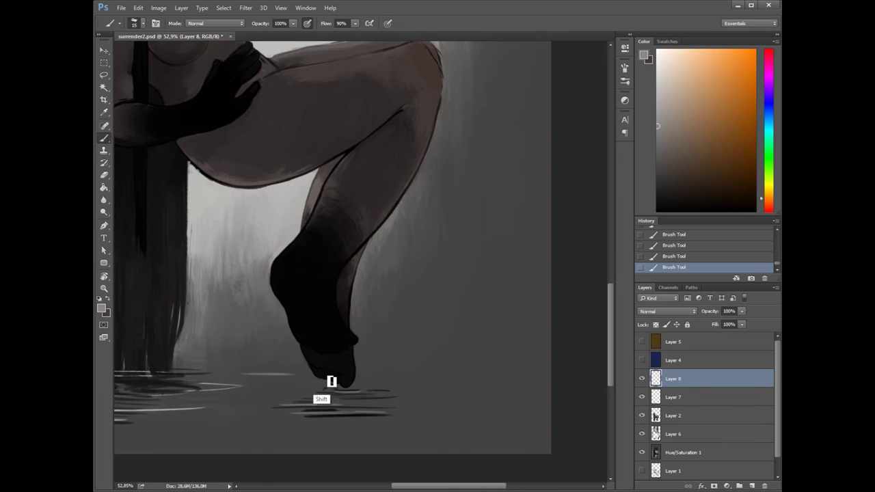
pyautogui.moveTo(402, 382); pyautogui.dragTo(594, 381)
# Step: Soften Layer 7's ripples around the hair with a 59 px eraser at 20% opacity, and touch up Layer 8's toe ripple in sampled grey
pyautogui.click(266, 404)
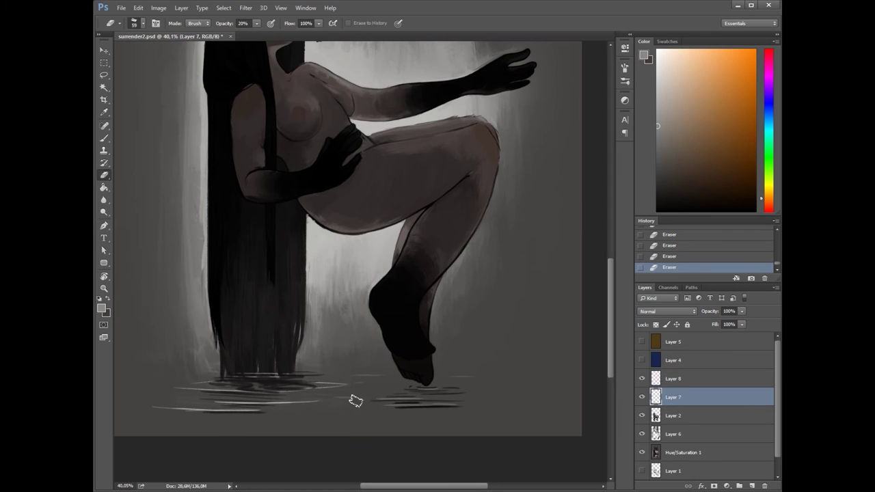
pyautogui.click(282, 383)
pyautogui.scroll(3, 424, 383)
pyautogui.keyDown('alt'); pyautogui.click(432, 393); pyautogui.keyUp('alt')
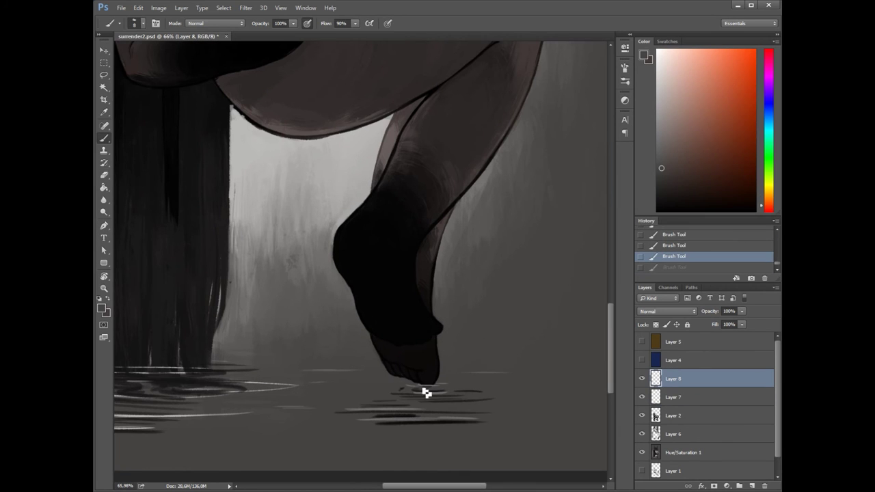
# Step: Shade dark reflections across the water on a new layer with a 173 px brush at 31% opacity, softening them with the eraser
pyautogui.hotkey('ctrl', '0')
pyautogui.hotkey('ctrl', 'shift', 'alt', 'n')
pyautogui.press('3')
pyautogui.keyDown('alt'); pyautogui.click(261, 394); pyautogui.keyUp('alt')
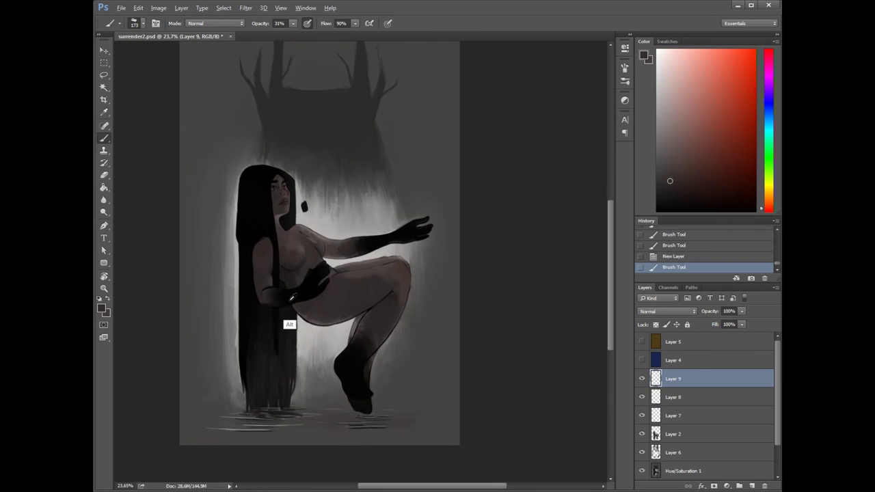
pyautogui.press('d')
pyautogui.press('e')
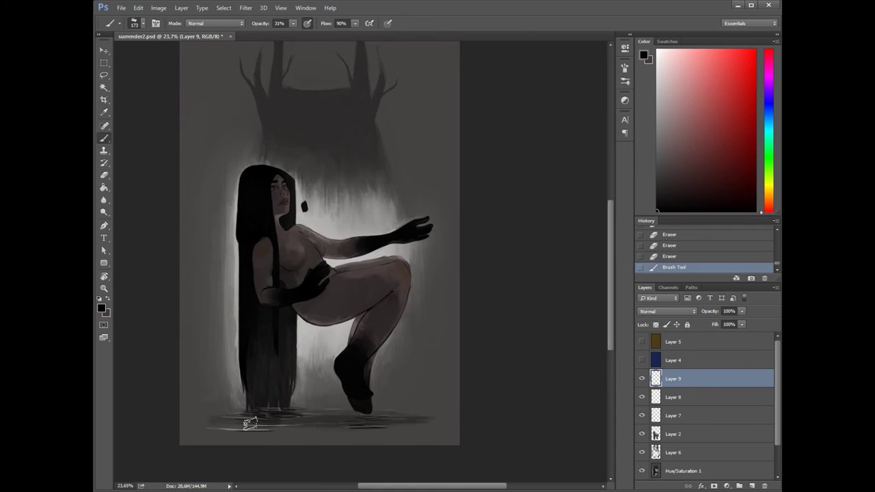
pyautogui.scroll(3, 345, 424)
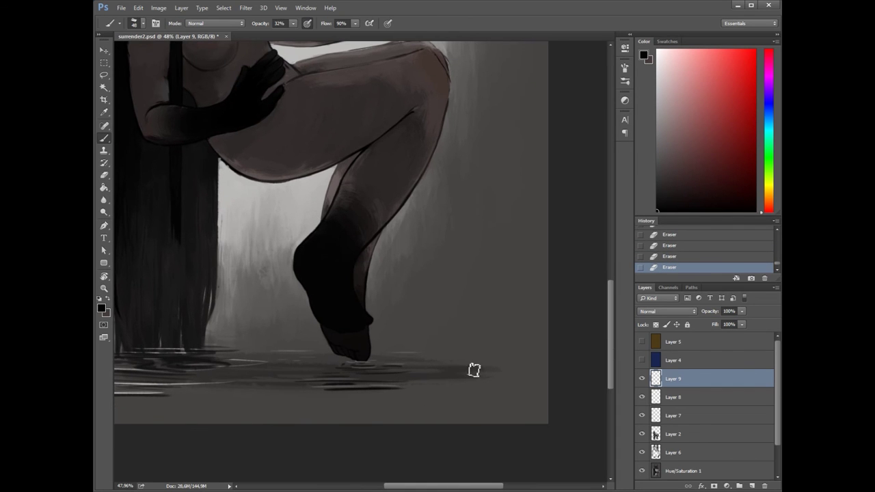
# Step: Touch up Layer 9's water with a 40 px brush at 100% opacity in a sampled dark tone, and flip the canvas horizontally
pyautogui.press('0')
pyautogui.keyDown('alt'); pyautogui.click(394, 137); pyautogui.keyUp('alt')
pyautogui.moveTo(446, 373); pyautogui.dragTo(556, 375)
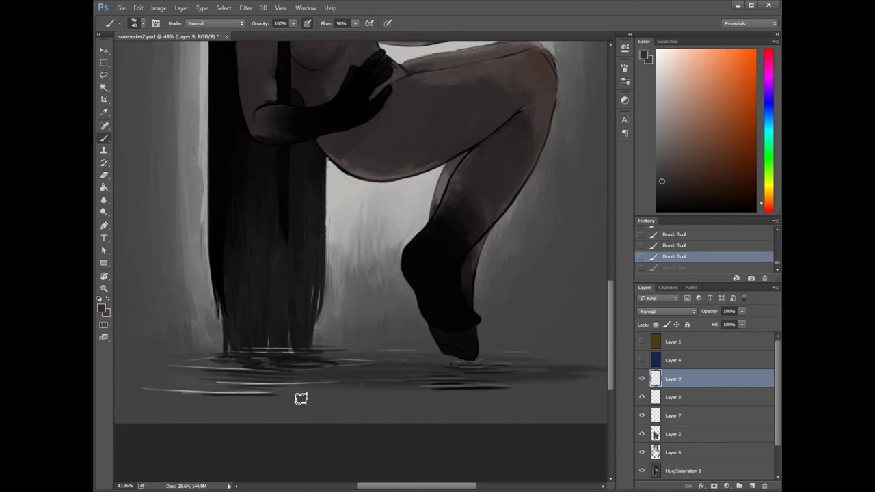
pyautogui.scroll(-5, 471, 327)
pyautogui.press('h')
pyautogui.scroll(3, 371, 288)
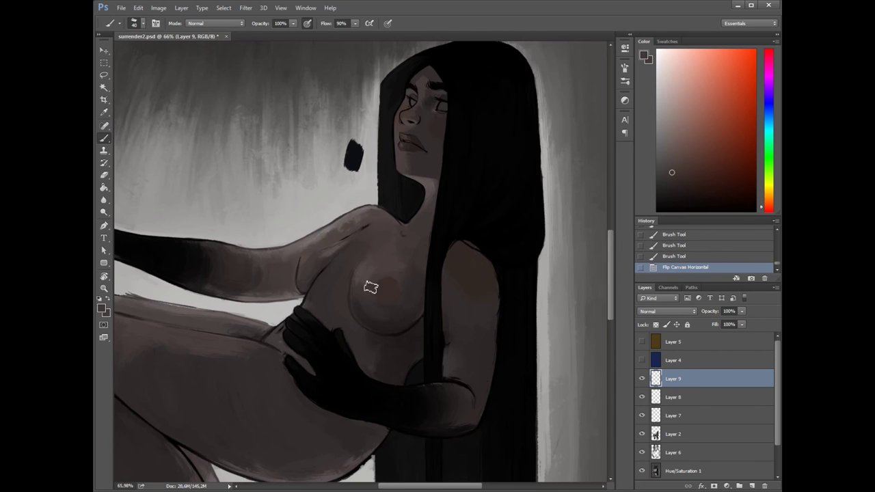
# Step: Repaint the raised knee and upper thigh contour on Layer 2 in sampled skin tones with a 13 px brush
pyautogui.keyDown('ctrl'); pyautogui.click(351, 287); pyautogui.keyUp('ctrl')
pyautogui.press('z')
pyautogui.moveTo(426, 238); pyautogui.dragTo(274, 146)
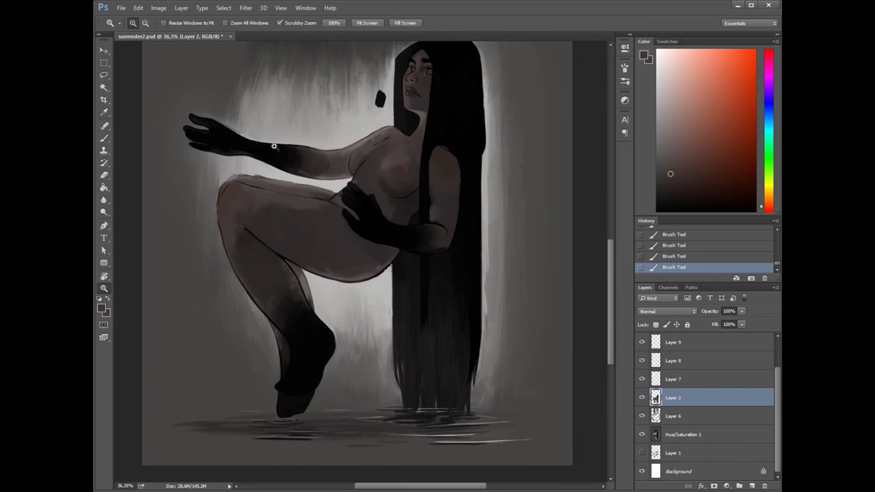
pyautogui.scroll(4, 216, 249)
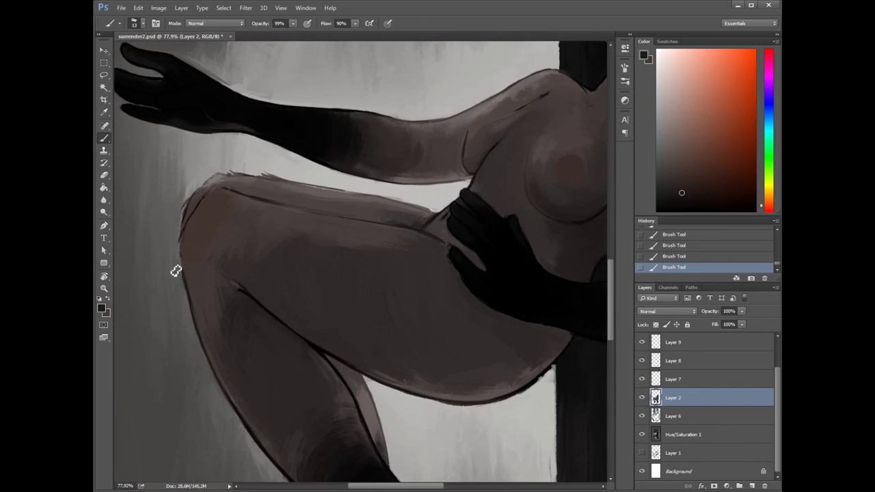
pyautogui.press('b')
pyautogui.hotkey('ctrl', 'z')
pyautogui.keyDown('alt'); pyautogui.click(190, 235); pyautogui.keyUp('alt')
pyautogui.keyDown('alt'); pyautogui.click(397, 170); pyautogui.keyUp('alt')
pyautogui.moveTo(396, 170); pyautogui.dragTo(543, 204)
pyautogui.keyDown('alt'); pyautogui.click(282, 145); pyautogui.keyUp('alt')
pyautogui.keyDown('alt'); pyautogui.click(410, 163); pyautogui.keyUp('alt')
pyautogui.keyDown('alt'); pyautogui.click(224, 171); pyautogui.keyUp('alt')
pyautogui.keyDown('alt'); pyautogui.click(225, 165); pyautogui.keyUp('alt')
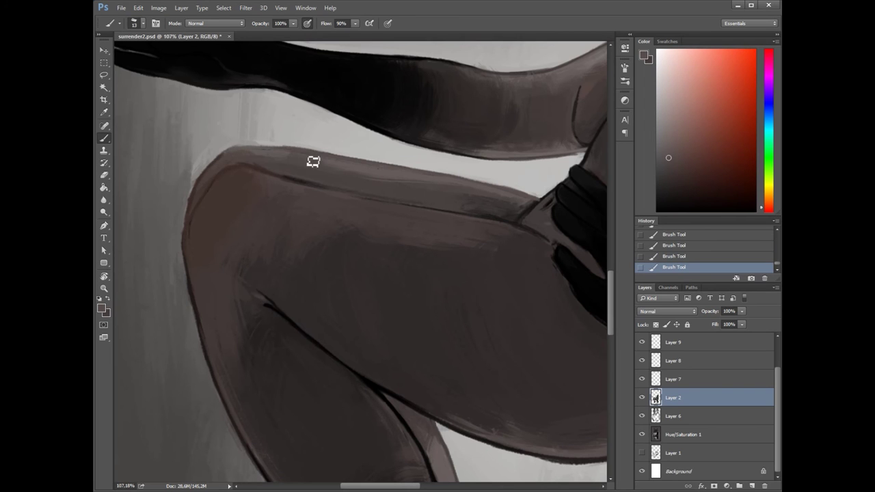
# Step: Smooth the thigh's crease and the torso around the gloved hand with sampled skin tones on Layer 2
pyautogui.hscroll(3, 359, 198)
pyautogui.keyDown('alt'); pyautogui.click(403, 179); pyautogui.keyUp('alt')
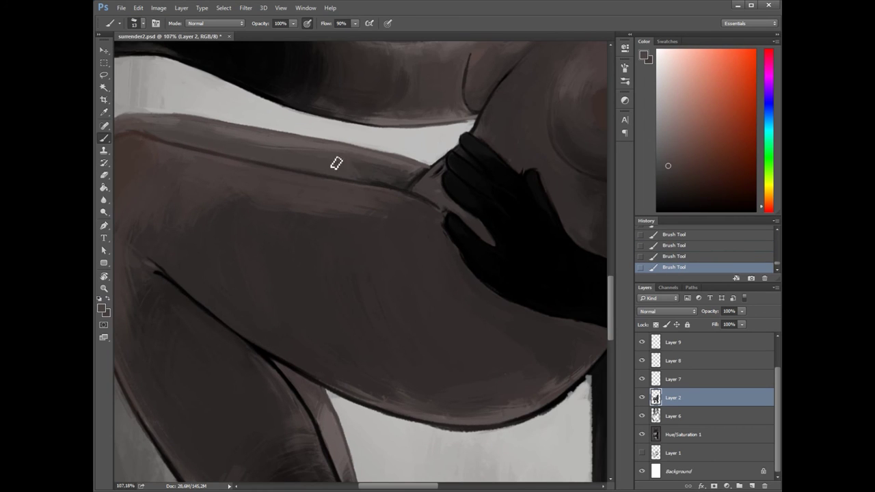
pyautogui.hscroll(7, 440, 150)
pyautogui.keyDown('alt'); pyautogui.click(278, 201); pyautogui.keyUp('alt')
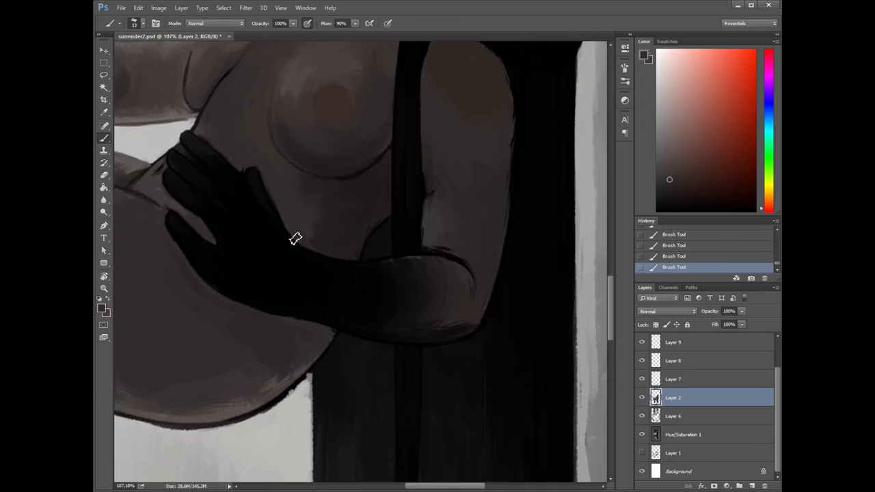
pyautogui.hscroll(-2, 296, 238)
pyautogui.keyDown('alt'); pyautogui.click(308, 198); pyautogui.keyUp('alt')
# Step: Refine the outer contour of the bent upper arm against the hair with sampled tones, undoing stray strokes
pyautogui.scroll(3, 283, 280)
pyautogui.hscroll(6, 420, 336)
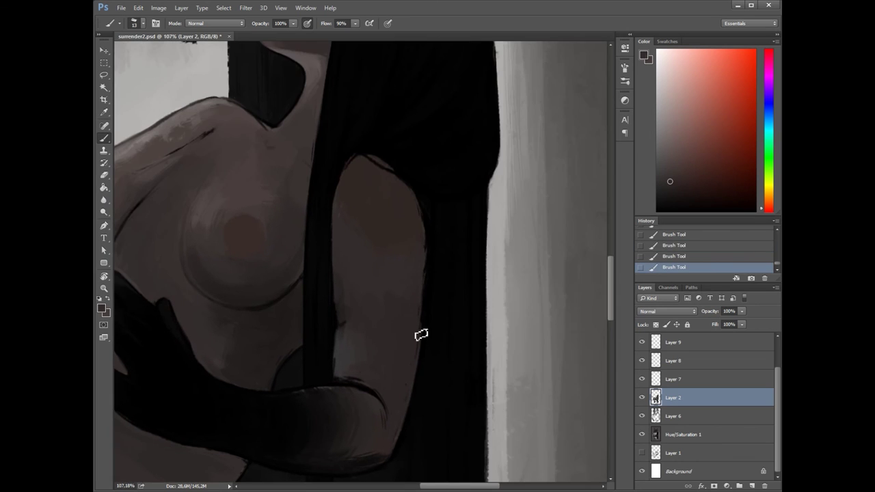
pyautogui.keyDown('alt'); pyautogui.click(414, 296); pyautogui.keyUp('alt')
pyautogui.hotkey('ctrl', 'alt', 'z')
pyautogui.scroll(-2, 265, 249)
pyautogui.hotkey('ctrl', 'alt', 'z')
pyautogui.keyDown('alt'); pyautogui.click(266, 248); pyautogui.keyUp('alt')
pyautogui.hotkey('ctrl', 'shift', 'z')
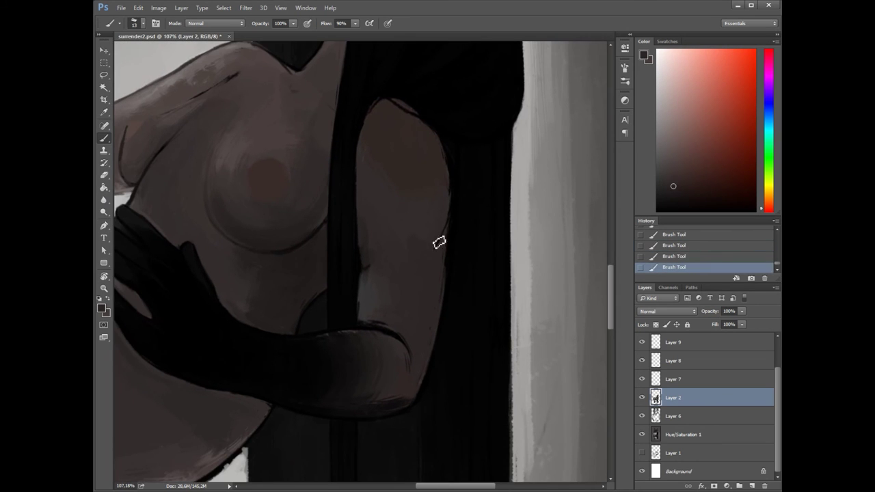
# Step: Paint black hair strands over the shoulder with an 8 px brush and flip the canvas horizontally
pyautogui.scroll(3, 439, 242)
pyautogui.rightClick(402, 257)
pyautogui.keyDown('alt'); pyautogui.click(362, 299); pyautogui.keyUp('alt')
pyautogui.rightClick(365, 202)
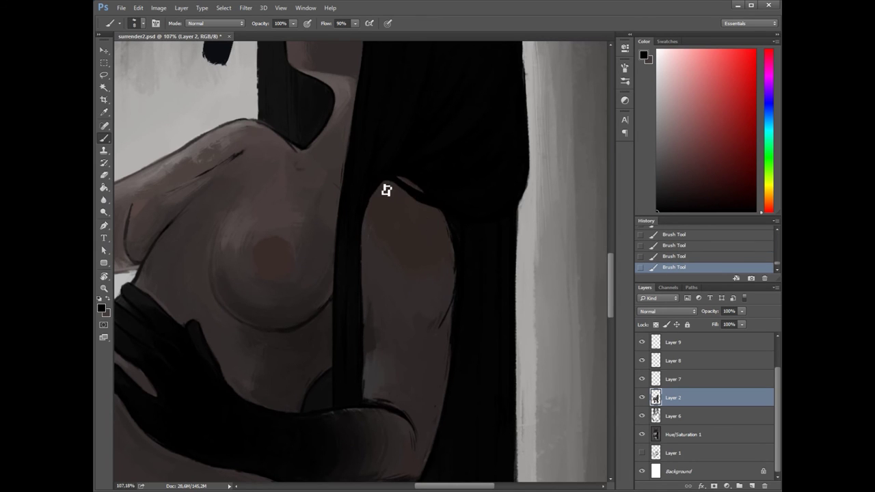
pyautogui.scroll(5, 507, 202)
pyautogui.hscroll(-3, 508, 202)
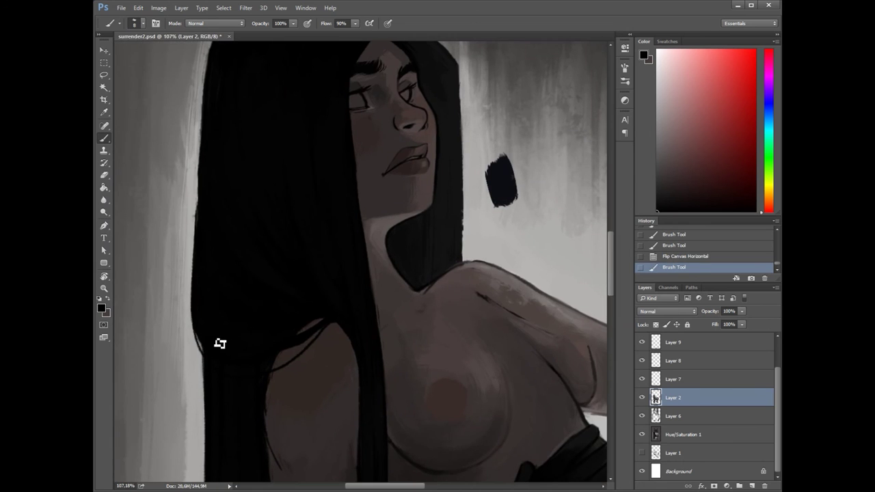
# Step: Extend the black strands along the hair's lower outer edge, flip the canvas back and trim the hair with the eraser
pyautogui.scroll(-5, 297, 168)
pyautogui.scroll(3, 215, 367)
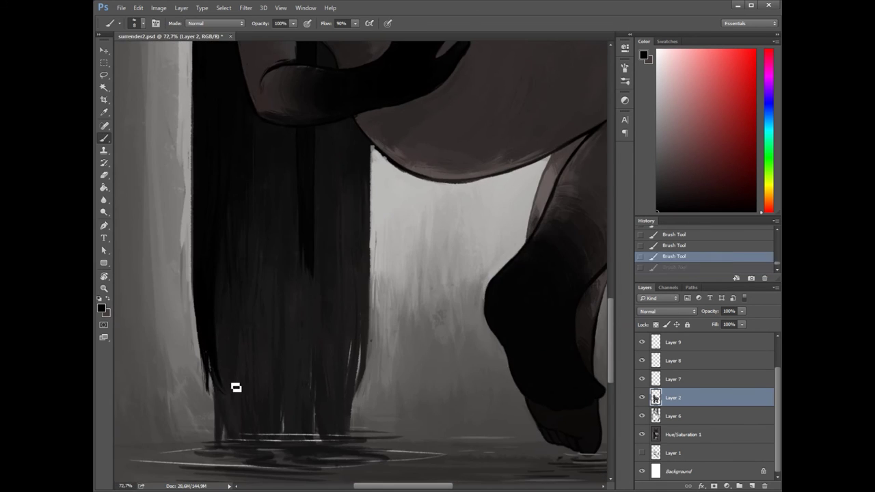
pyautogui.scroll(-3, 303, 336)
pyautogui.hotkey('ctrl', 'shift', 'h')
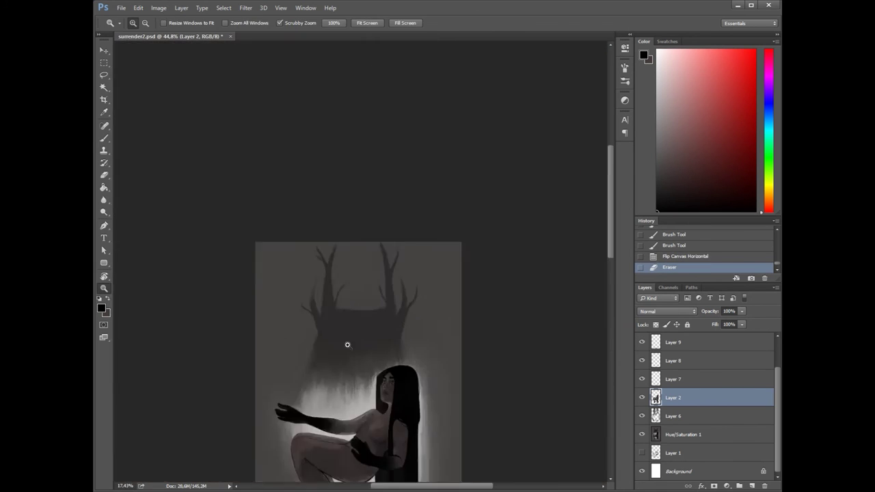
# Step: Paint two round light-grey eyes on the antlered silhouette on a new layer, enlarging them with a 33 px brush
pyautogui.scroll(3, 225, 214)
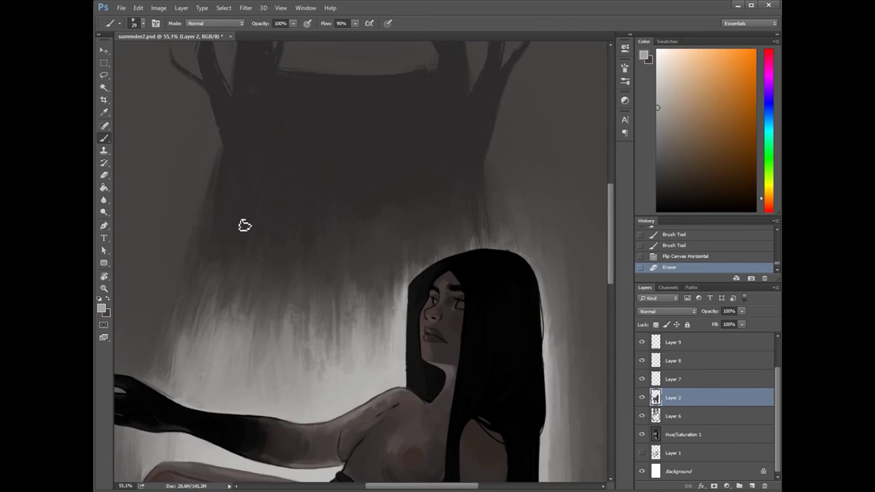
pyautogui.click(444, 179)
pyautogui.scroll(-3, 444, 178)
pyautogui.scroll(4, 206, 213)
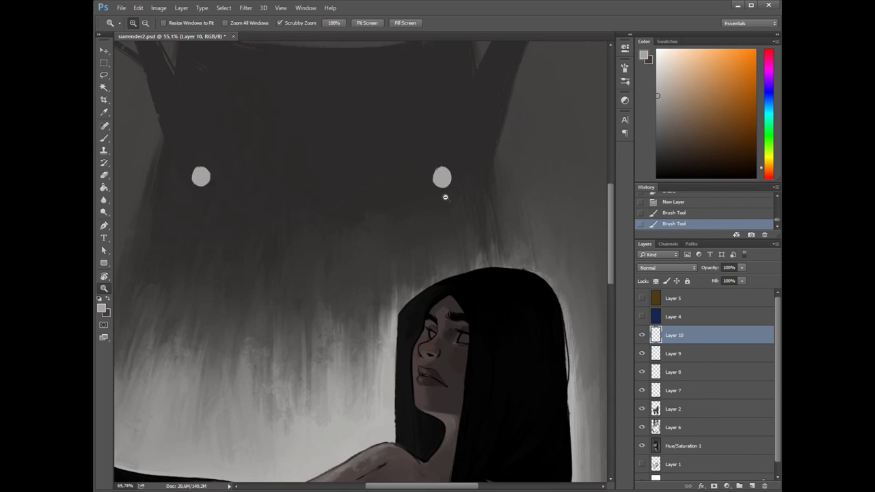
pyautogui.scroll(-1, 179, 218)
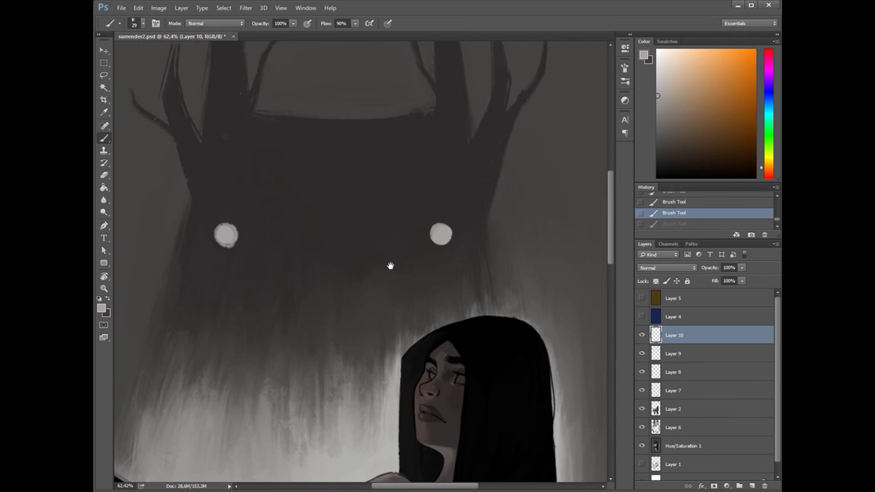
pyautogui.click(444, 232)
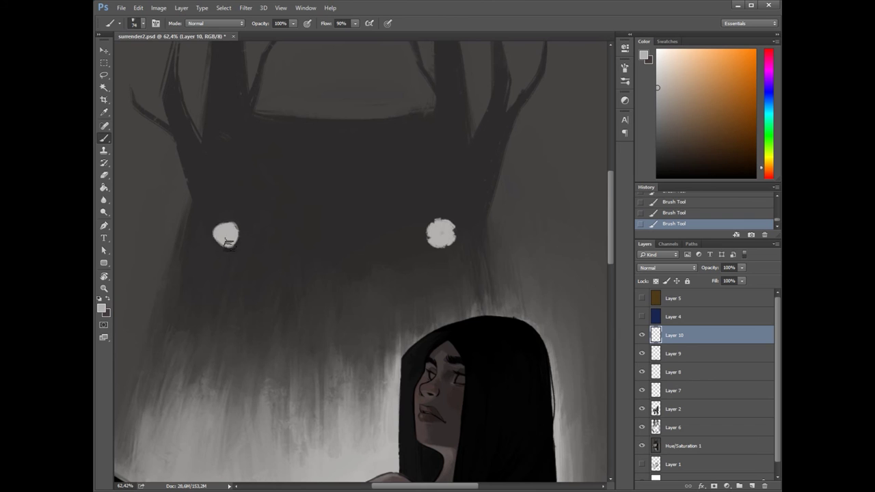
pyautogui.scroll(2, 217, 234)
pyautogui.click(469, 270)
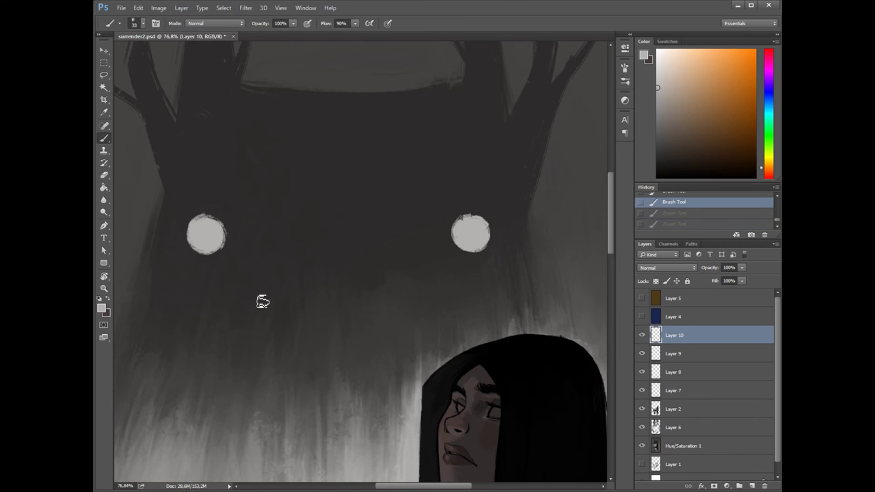
# Step: Darken the silhouette's eyes on Layer 10 with a Hue/Saturation adjustment, setting saturation to -5 and reducing lightness
pyautogui.scroll(-3, 219, 82)
pyautogui.hotkey('ctrl', 'u')
pyautogui.moveTo(604, 192); pyautogui.dragTo(588, 192)
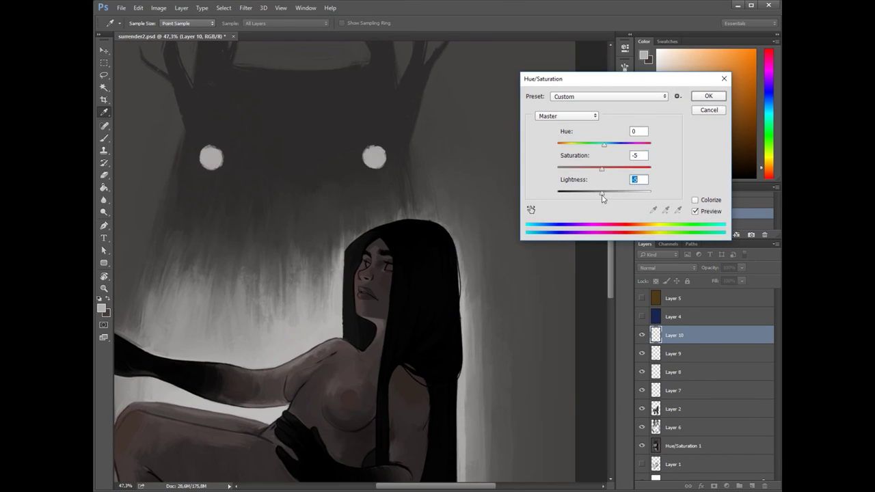
pyautogui.press('Return')
# Step: Paint dark leaves on the antler branches in the silhouette's colour with a 33 px brush, shaping them with a 29 px eraser
pyautogui.press('b')
pyautogui.scroll(-1, 312, 121)
pyautogui.scroll(2, 256, 166)
pyautogui.scroll(1, 283, 133)
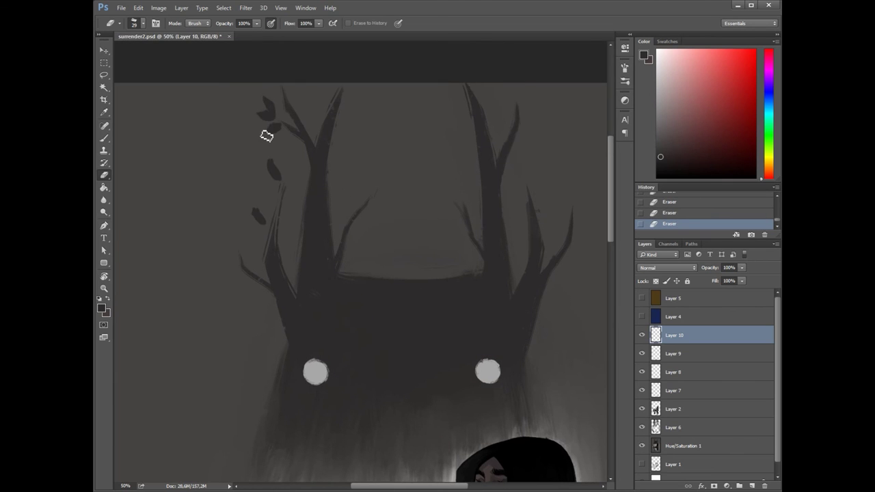
pyautogui.press('b')
pyautogui.moveTo(257, 233)
pyautogui.mouseDown()
pyautogui.moveTo(266, 209)
pyautogui.moveTo(221, 207)
pyautogui.mouseUp()
pyautogui.click(222, 206)
pyautogui.scroll(-1, 438, 171)
pyautogui.click(459, 129)
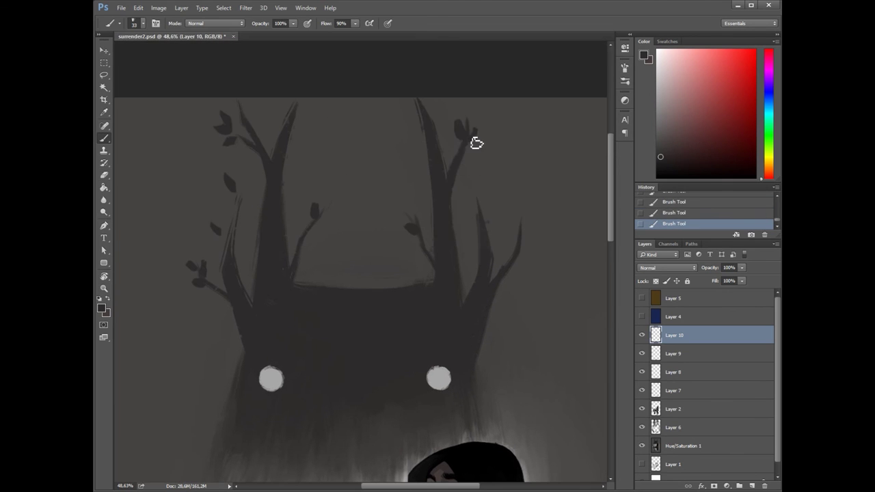
pyautogui.click(517, 224)
pyautogui.scroll(-1, 501, 237)
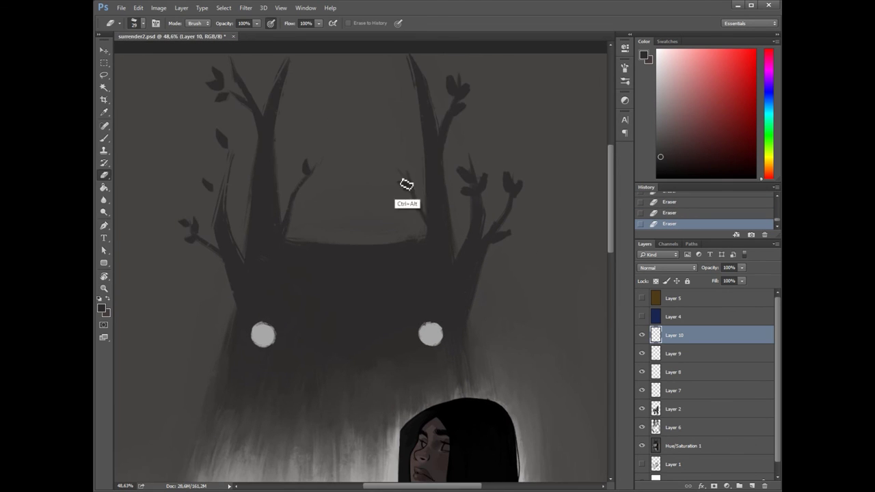
pyautogui.scroll(-4, 410, 260)
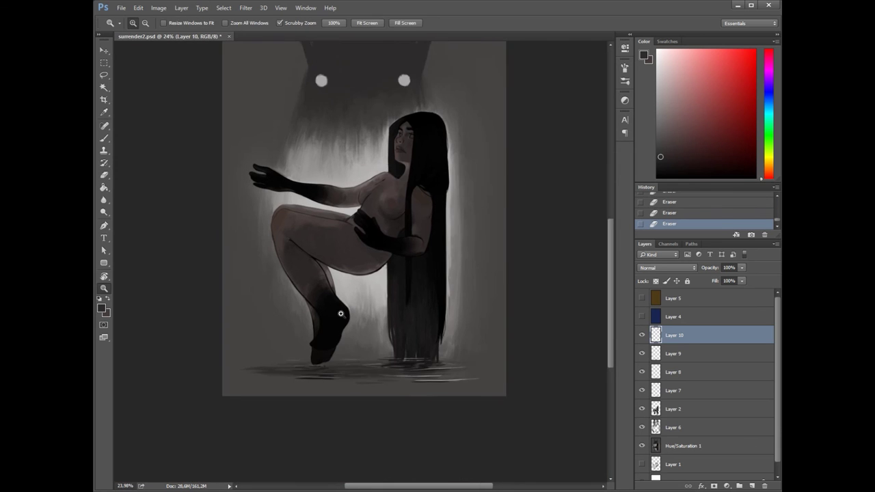
# Step: Paint small dark leaves floating on the water on both sides of the figure, shaping them with the 29 px eraser
pyautogui.scroll(1, 321, 355)
pyautogui.scroll(2, 262, 368)
pyautogui.hscroll(3, 409, 370)
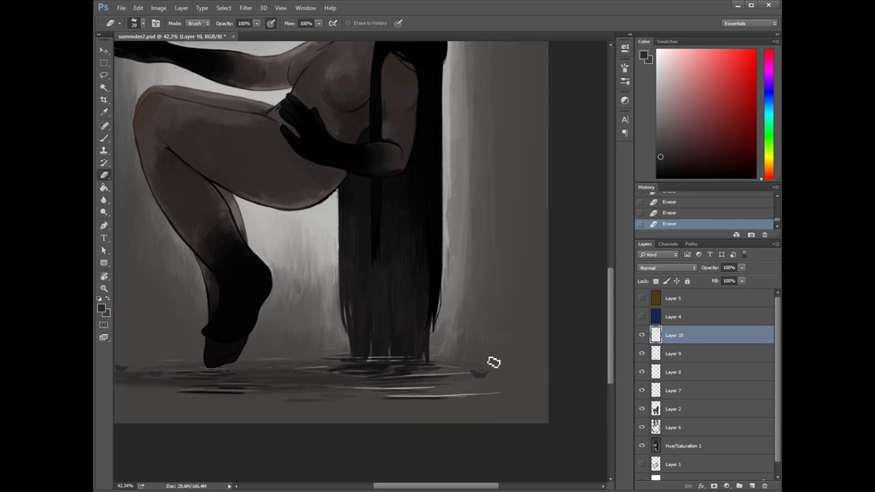
pyautogui.press('b')
pyautogui.scroll(-3, 493, 361)
pyautogui.scroll(3, 410, 307)
# Step: Add fine grey waterline strokes beneath the floating leaves with an 8 px brush, undoing a misplaced stroke
pyautogui.rightClick(205, 307)
pyautogui.press('Escape')
pyautogui.scroll(3, 178, 328)
pyautogui.moveTo(175, 263); pyautogui.dragTo(236, 263)
pyautogui.hotkey('ctrl', 'z')
pyautogui.press('x')
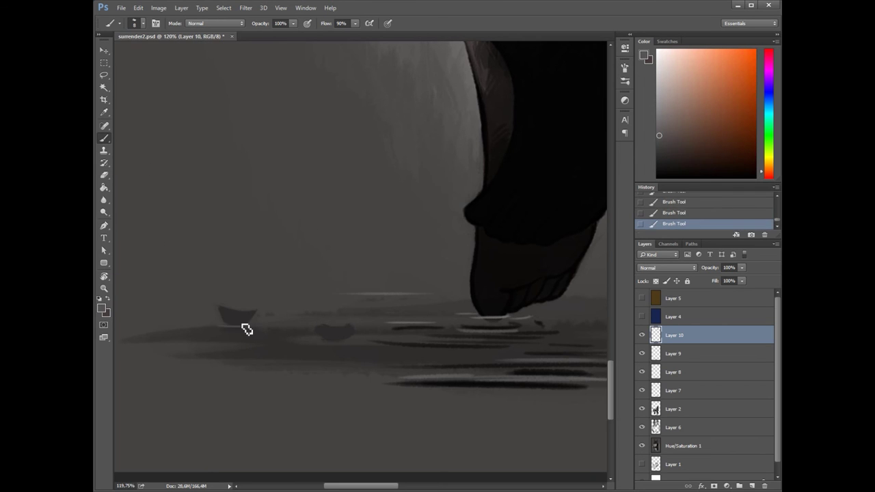
pyautogui.hscroll(10, 356, 308)
pyautogui.scroll(-2, 333, 309)
pyautogui.scroll(-5, 333, 309)
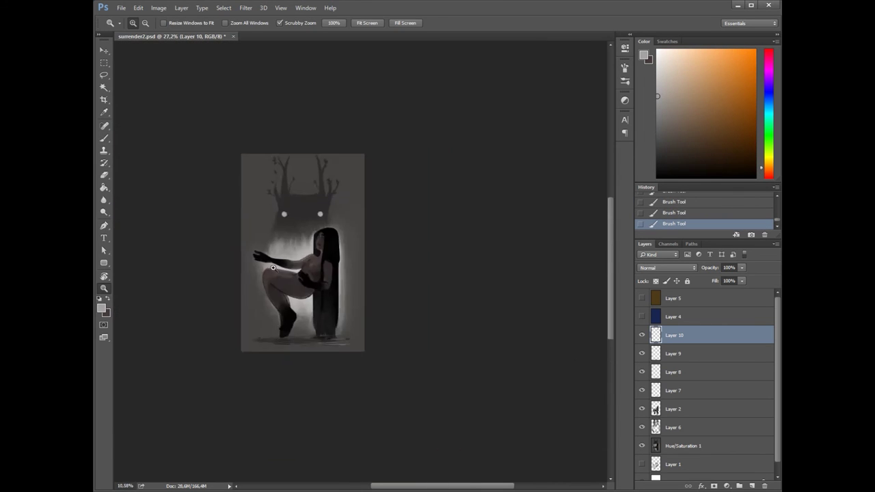
# Step: Detail the areola on Layer 2 in a sampled reddish brown with the 8 px brush
pyautogui.scroll(8, 355, 335)
pyautogui.keyDown('alt'); pyautogui.click(357, 340); pyautogui.keyUp('alt')
pyautogui.keyDown('ctrl'); pyautogui.click(363, 345); pyautogui.keyUp('ctrl')
pyautogui.keyDown('alt'); pyautogui.click(352, 355); pyautogui.keyUp('alt')
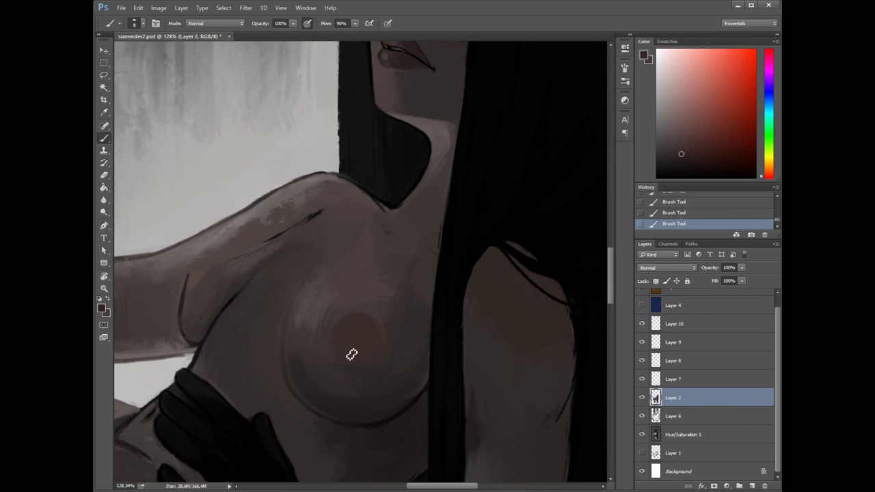
# Step: Tint the inner crease of the outstretched arm with sampled skin tones using a 7 px brush at 30% opacity
pyautogui.scroll(2, 208, 278)
pyautogui.keyDown('alt'); pyautogui.click(268, 267); pyautogui.keyUp('alt')
pyautogui.keyDown('alt'); pyautogui.click(276, 261); pyautogui.keyUp('alt')
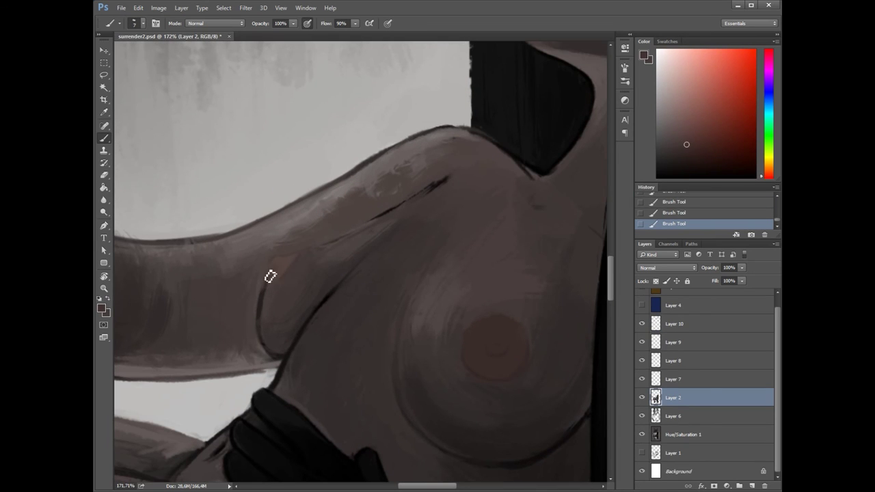
pyautogui.moveTo(293, 268); pyautogui.dragTo(225, 210)
pyautogui.hotkey('ctrl', 'alt', 'z')
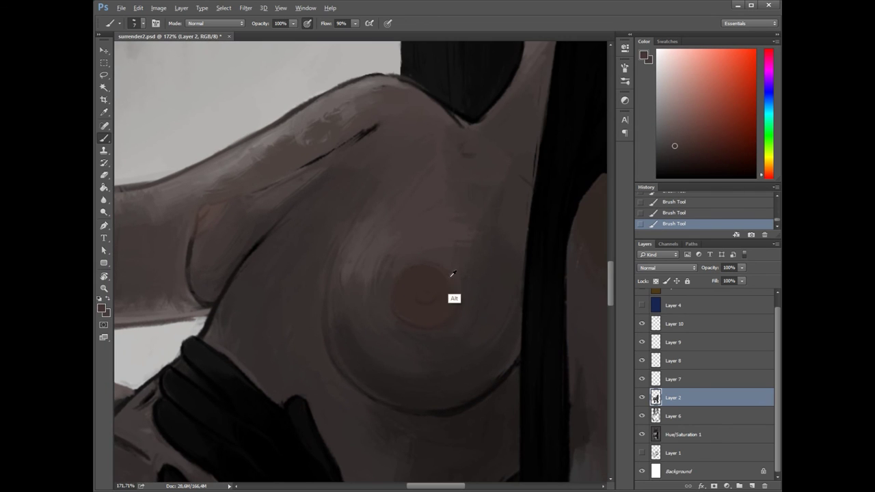
pyautogui.scroll(-1, 416, 260)
pyautogui.press('3')
pyautogui.keyDown('alt'); pyautogui.click(269, 242); pyautogui.keyUp('alt')
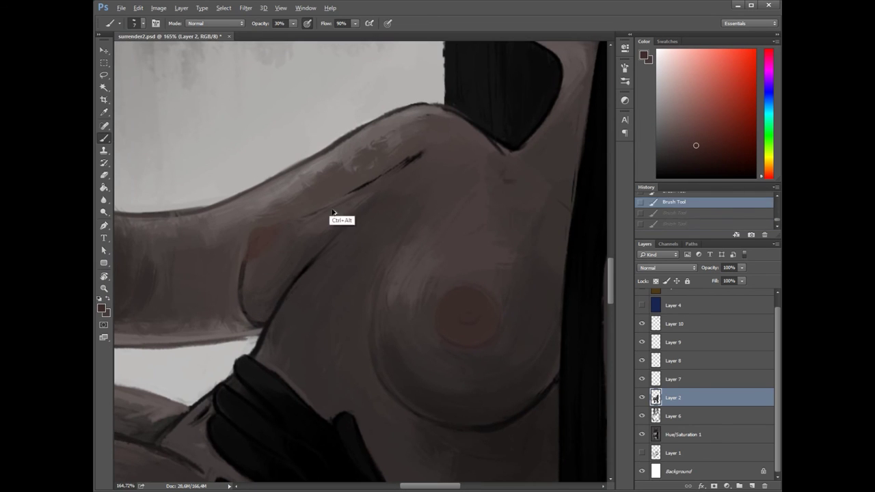
# Step: Rework the line and shading of the outstretched arm's inner crease with the 7 px brush at 100% opacity
pyautogui.moveTo(348, 103)
pyautogui.mouseDown()
pyautogui.moveTo(383, 191)
pyautogui.moveTo(271, 348)
pyautogui.mouseUp()
pyautogui.hotkey('ctrl', 'alt', 'z')
pyautogui.hotkey('ctrl', 'alt', 'z')
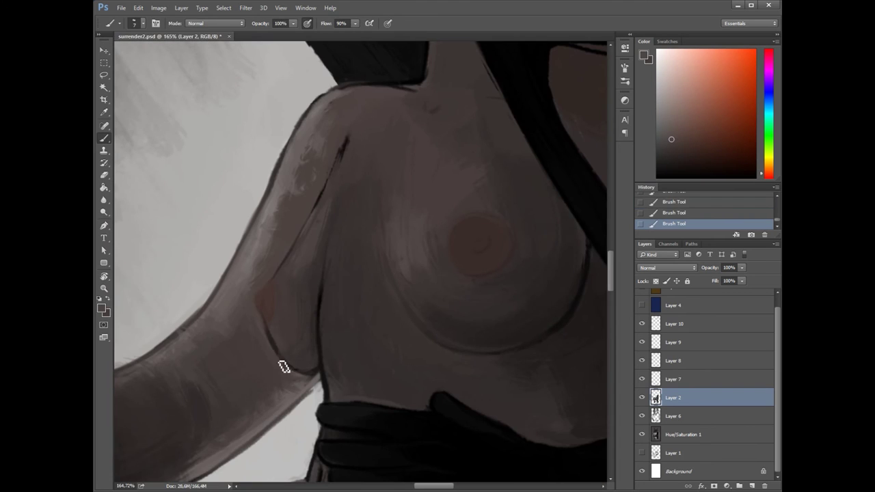
pyautogui.press('0')
pyautogui.press('d')
pyautogui.hotkey('ctrl', 'shift', 'z')
pyautogui.hotkey('ctrl', 'shift', 'z')
# Step: Paste the cut portion of Layer 10 in place on its own layer, reorder the layers and merge the silhouette's details into Layer 6
pyautogui.press('z')
pyautogui.hotkey('ctrl', '0')
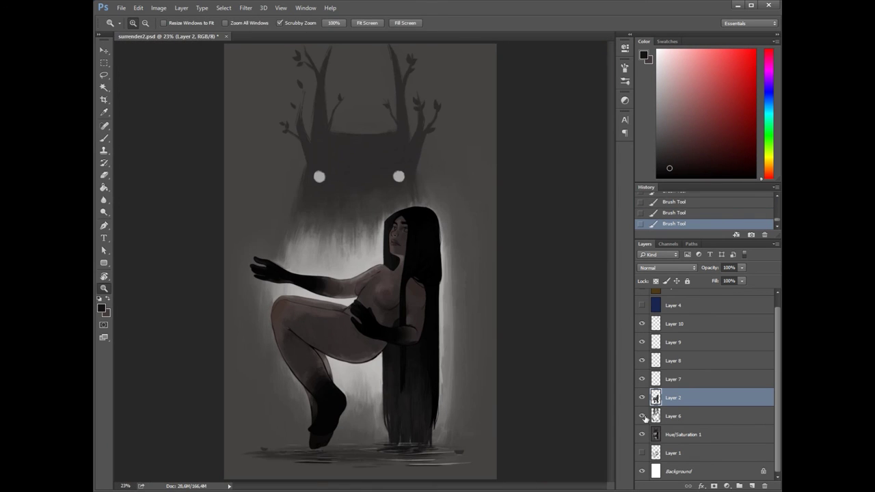
pyautogui.hotkey('ctrl', 'shift', 'v')
pyautogui.hotkey('ctrl', 'e')
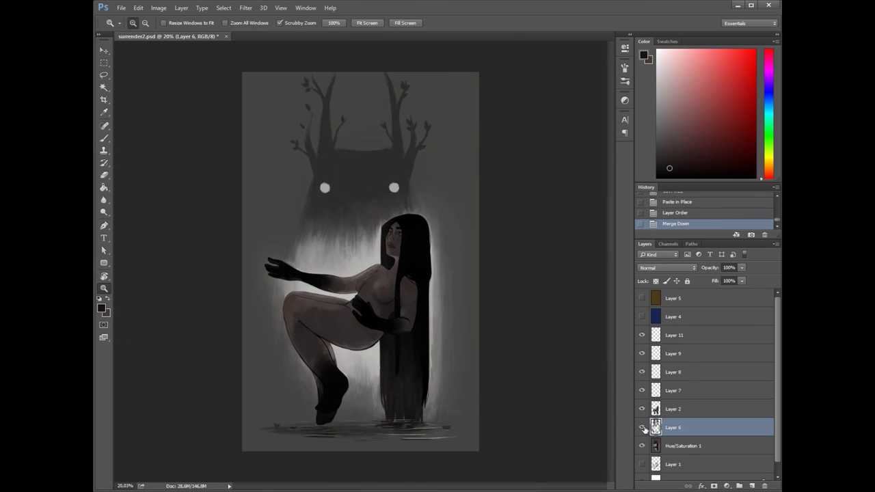
# Step: Fill the woman's eyes on a new layer above Layer 2 with light grey sampled from the silhouette, using a 5 px brush
pyautogui.hotkey('ctrl', 'shift', 'alt', 'n')
pyautogui.press('b')
pyautogui.scroll(5, 435, 222)
pyautogui.scroll(1, 386, 211)
pyautogui.press('d')
pyautogui.keyDown('alt'); pyautogui.click(333, 198); pyautogui.keyUp('alt')
pyautogui.scroll(-6, 352, 223)
pyautogui.scroll(5, 349, 219)
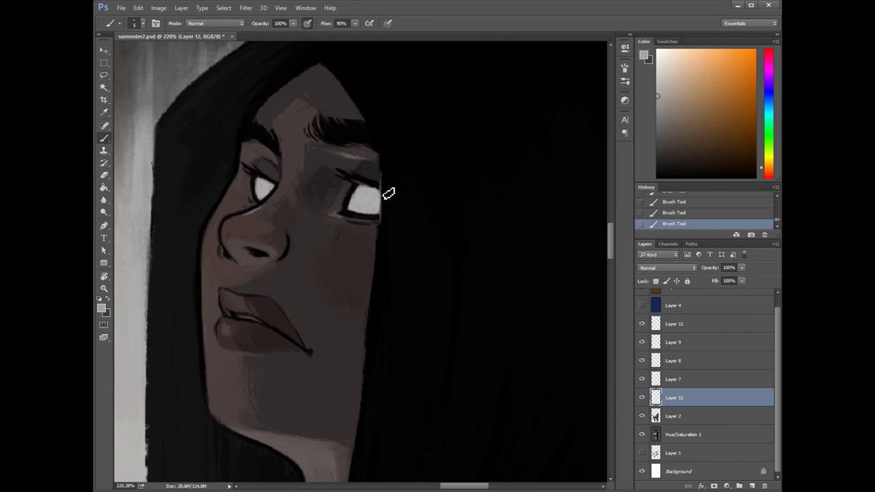
pyautogui.scroll(-2, 385, 182)
pyautogui.scroll(1, 357, 212)
pyautogui.hotkey('ctrl', 'shift', 'alt', 'n')
pyautogui.scroll(-5, 357, 212)
pyautogui.scroll(3, 370, 261)
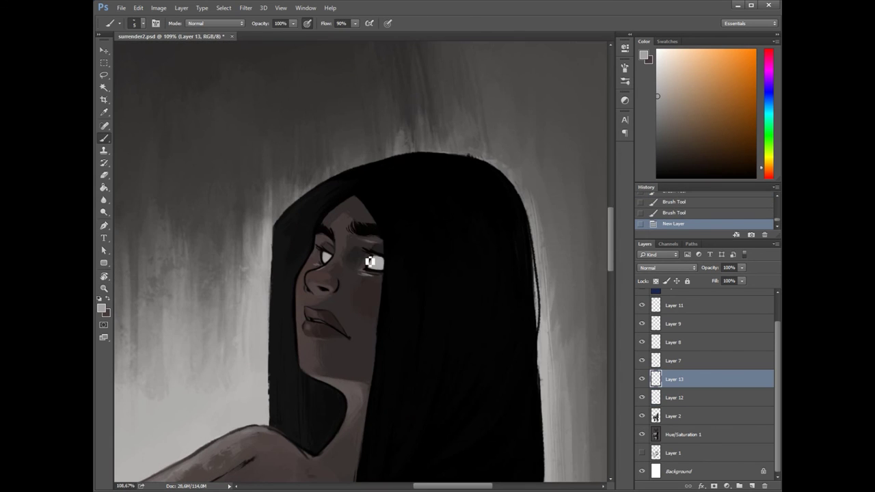
pyautogui.hotkey('ctrl', 'alt', 'f')
pyautogui.press('Return')
pyautogui.press('Delete')
# Step: Build a soft glow over the woman's eyes on a separate layer above Layer 12, using a 7.8-pixel Gaussian Blur
pyautogui.hotkey('ctrl', 'shift', 'alt', 'n')
pyautogui.scroll(-3, 401, 259)
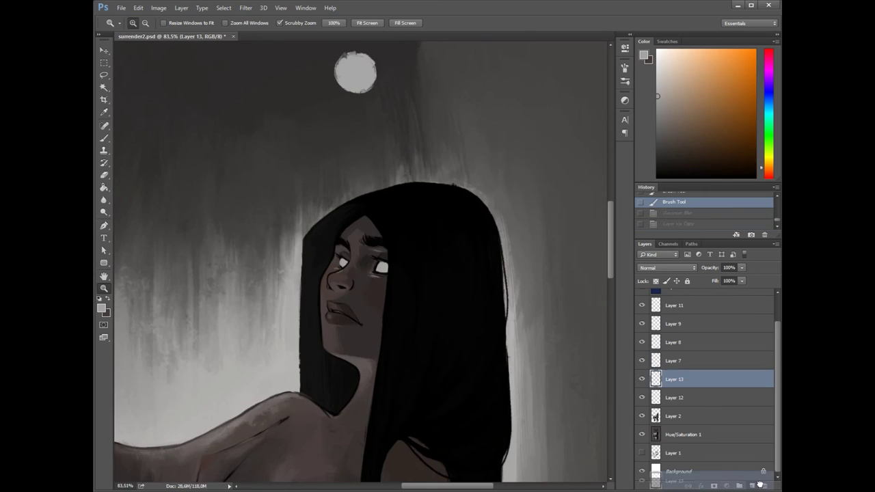
pyautogui.scroll(4, 311, 254)
pyautogui.hotkey('ctrl', 'alt', 'f')
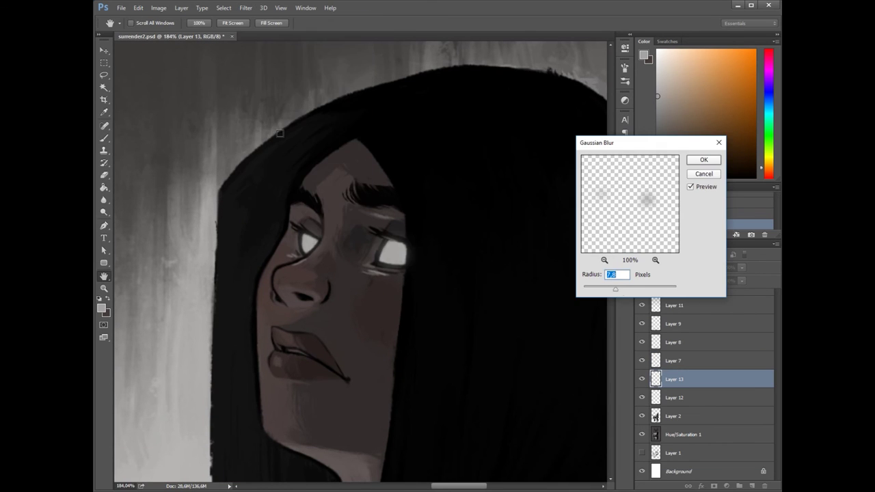
pyautogui.press('Return')
pyautogui.scroll(-4, 385, 240)
pyautogui.scroll(2, 539, 304)
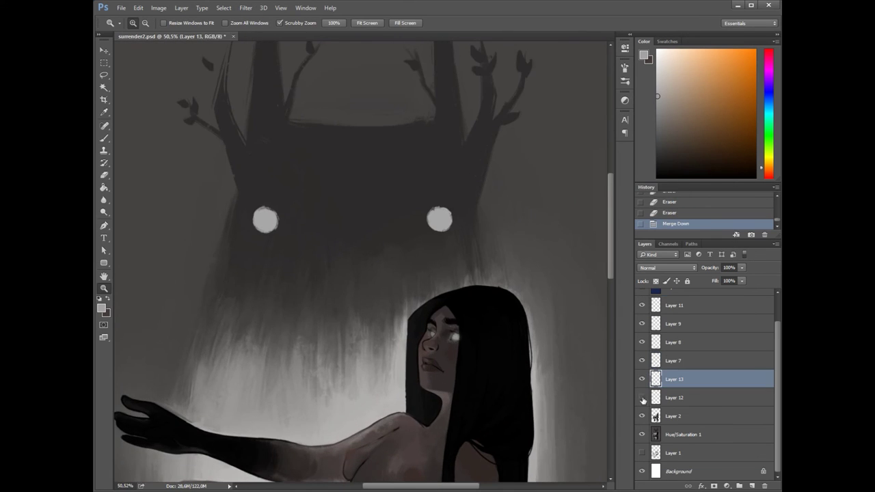
# Step: Paint light grey over the silhouette's eyes on a new layer above Hue/Saturation 1 and soften it with Gaussian Blur
pyautogui.hotkey('ctrl', 'shift', 'alt', 'n')
pyautogui.press('b')
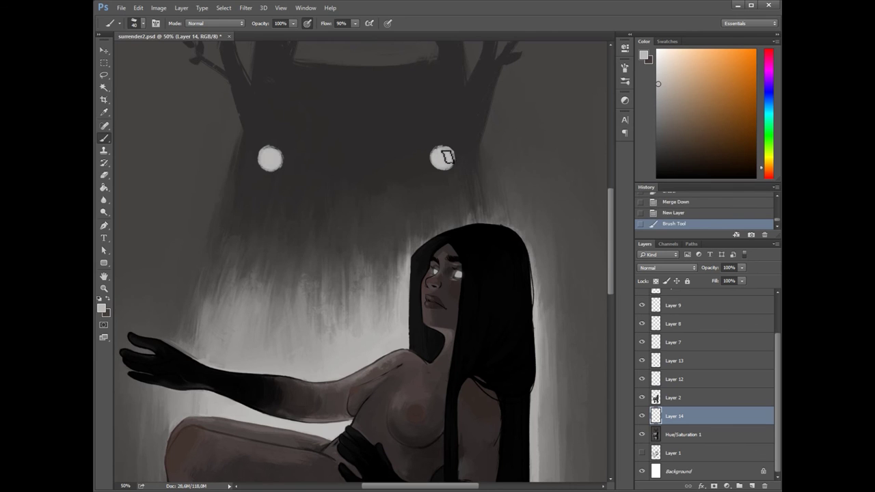
pyautogui.hotkey('ctrl', 'alt', 'f')
pyautogui.press('Return')
# Step: Rework the background around the woman's legs on the Hue/Saturation 1 layer with sampled greys at 30% opacity
pyautogui.scroll(-3, 446, 195)
pyautogui.hotkey('alt', '[')
pyautogui.moveTo(430, 220); pyautogui.dragTo(411, 401)
pyautogui.press('3')
pyautogui.keyDown('alt'); pyautogui.click(241, 322); pyautogui.keyUp('alt')
pyautogui.keyDown('alt'); pyautogui.click(246, 372); pyautogui.keyUp('alt')
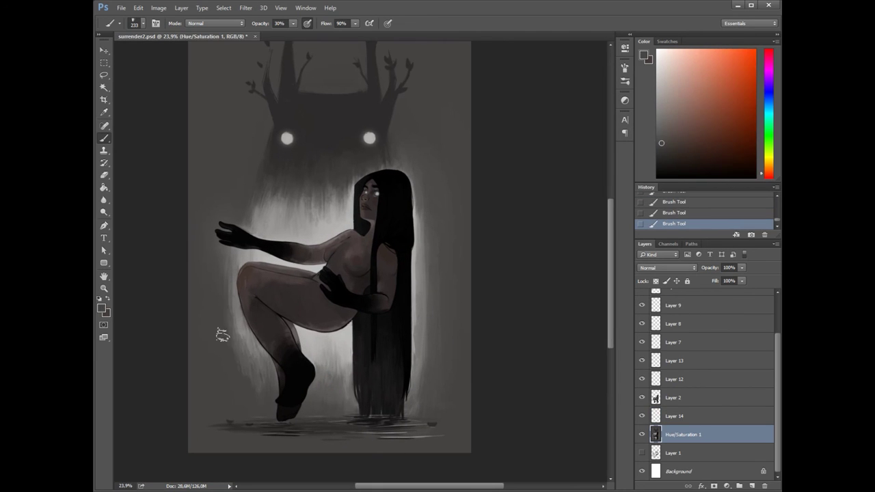
pyautogui.keyDown('alt'); pyautogui.click(273, 351); pyautogui.keyUp('alt')
pyautogui.hotkey('ctrl', 'shift', 'alt', 'n')
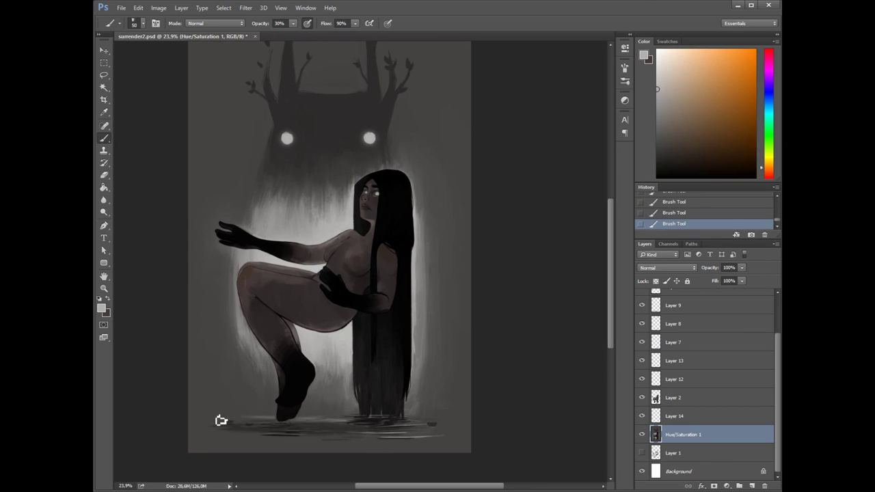
pyautogui.scroll(2, 225, 415)
pyautogui.moveTo(225, 410); pyautogui.dragTo(246, 385)
pyautogui.press('5')
pyautogui.moveTo(164, 361)
pyautogui.mouseDown()
pyautogui.moveTo(472, 362)
pyautogui.moveTo(162, 367)
pyautogui.mouseUp()
pyautogui.press('Delete')
# Step: Hide and restore the painted background to inspect the figure and eye glow against white
pyautogui.scroll(-3, 362, 260)
pyautogui.scroll(2, 361, 259)
pyautogui.keyDown('alt'); pyautogui.click(642, 453); pyautogui.keyUp('alt')
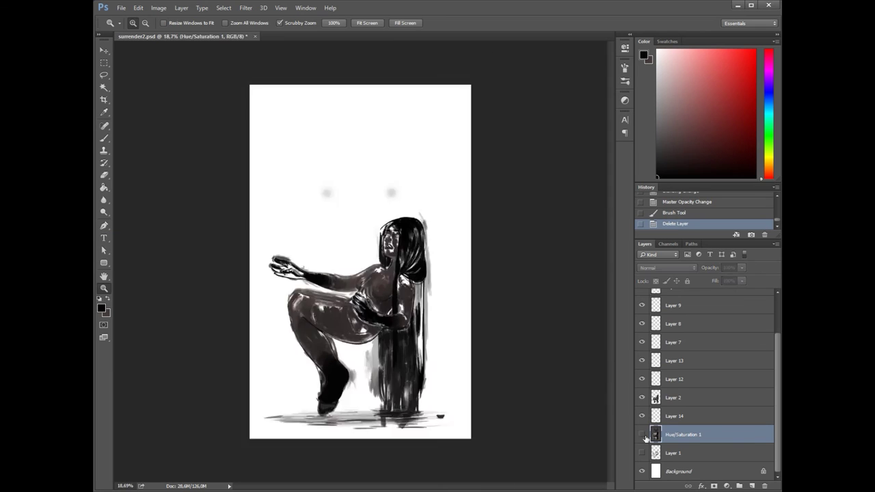
pyautogui.keyDown('alt'); pyautogui.click(642, 453); pyautogui.keyUp('alt')
# Step: Refine the dark contours around the gloved hand and hip crease on Layer 2 with a small brush at 100% opacity
pyautogui.scroll(4, 311, 293)
pyautogui.press('b')
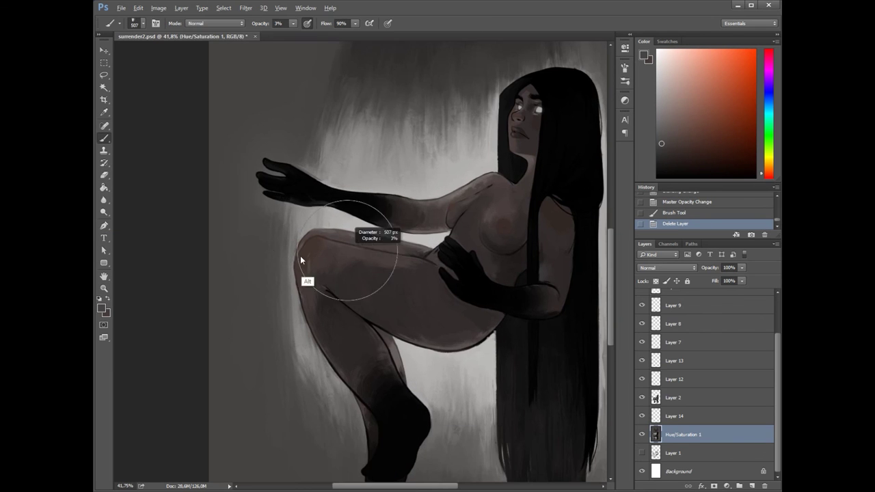
pyautogui.scroll(3, 370, 321)
pyautogui.press('d')
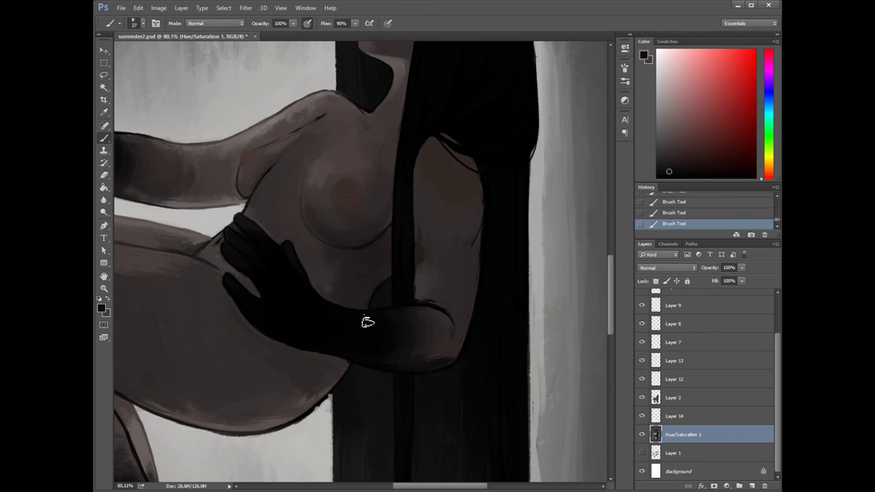
pyautogui.scroll(-3, 420, 316)
pyautogui.keyDown('ctrl'); pyautogui.click(342, 293); pyautogui.keyUp('ctrl')
pyautogui.scroll(5, 283, 283)
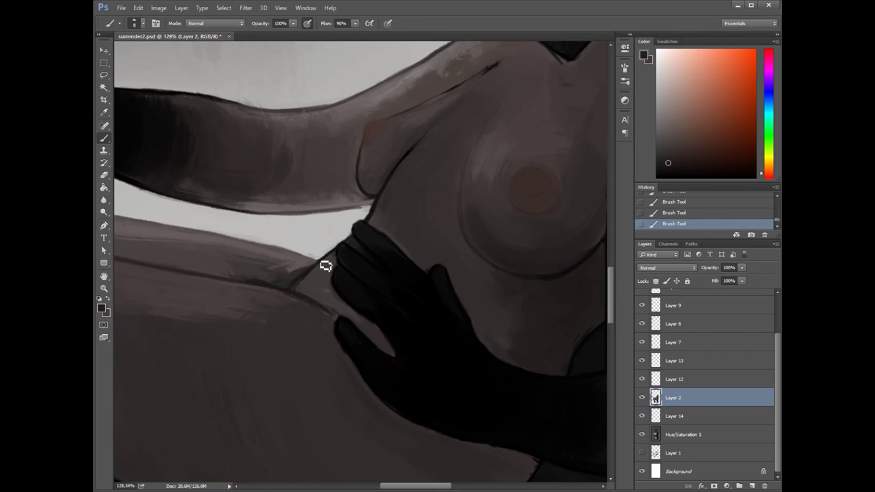
# Step: Merge Layers 7, 8, 9 and 11, and shade the canvas edges with black strokes softened by Gaussian Blur
pyautogui.scroll(-5, 383, 207)
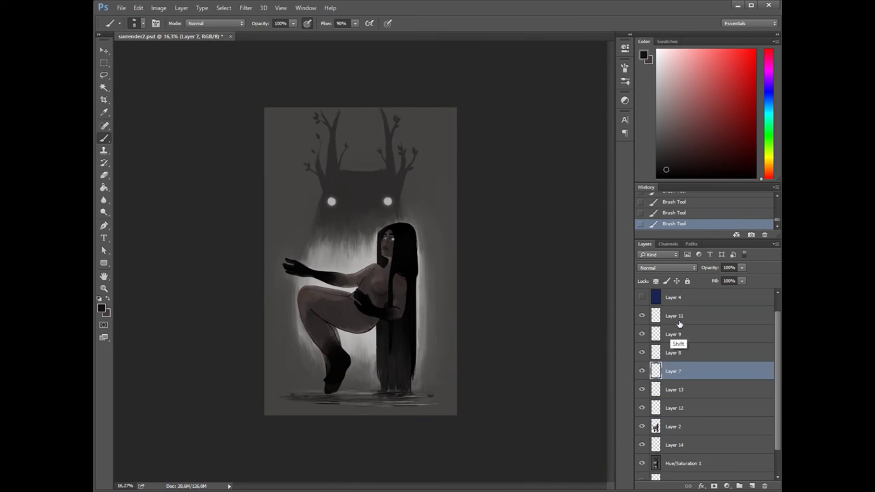
pyautogui.hotkey('ctrl', 'e')
pyautogui.moveTo(277, 137); pyautogui.dragTo(451, 201)
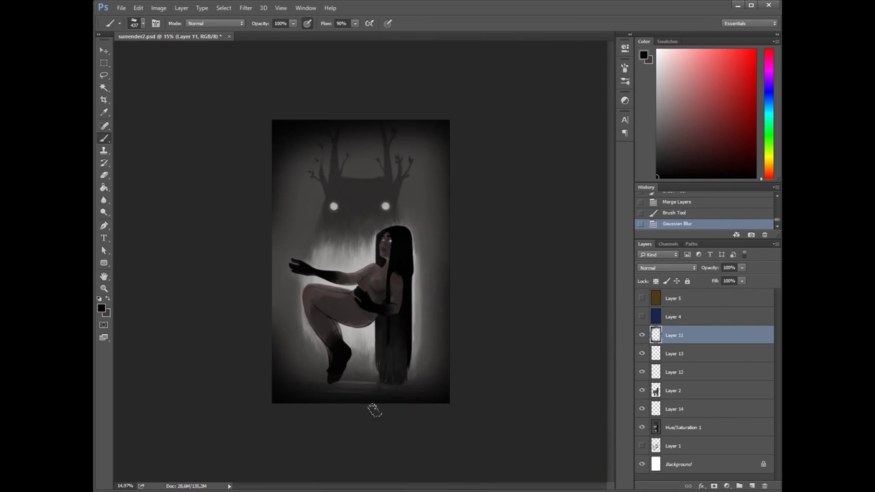
pyautogui.press('z')
pyautogui.moveTo(364, 262); pyautogui.dragTo(591, 302)
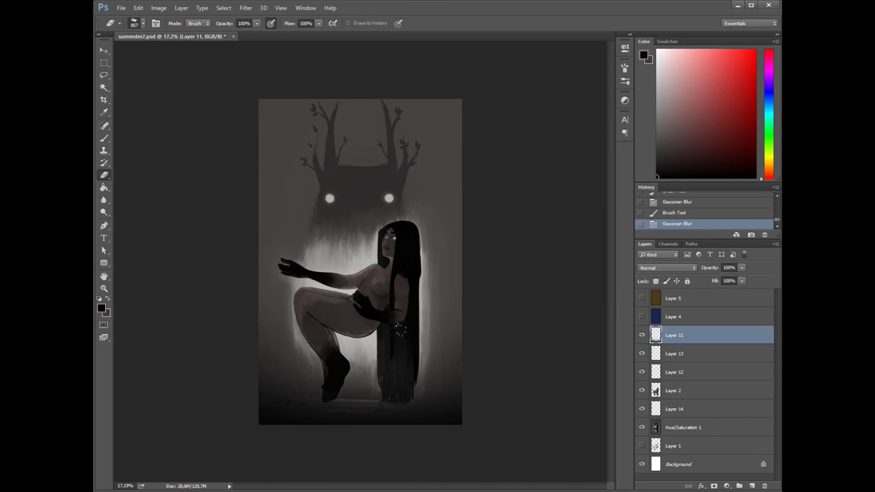